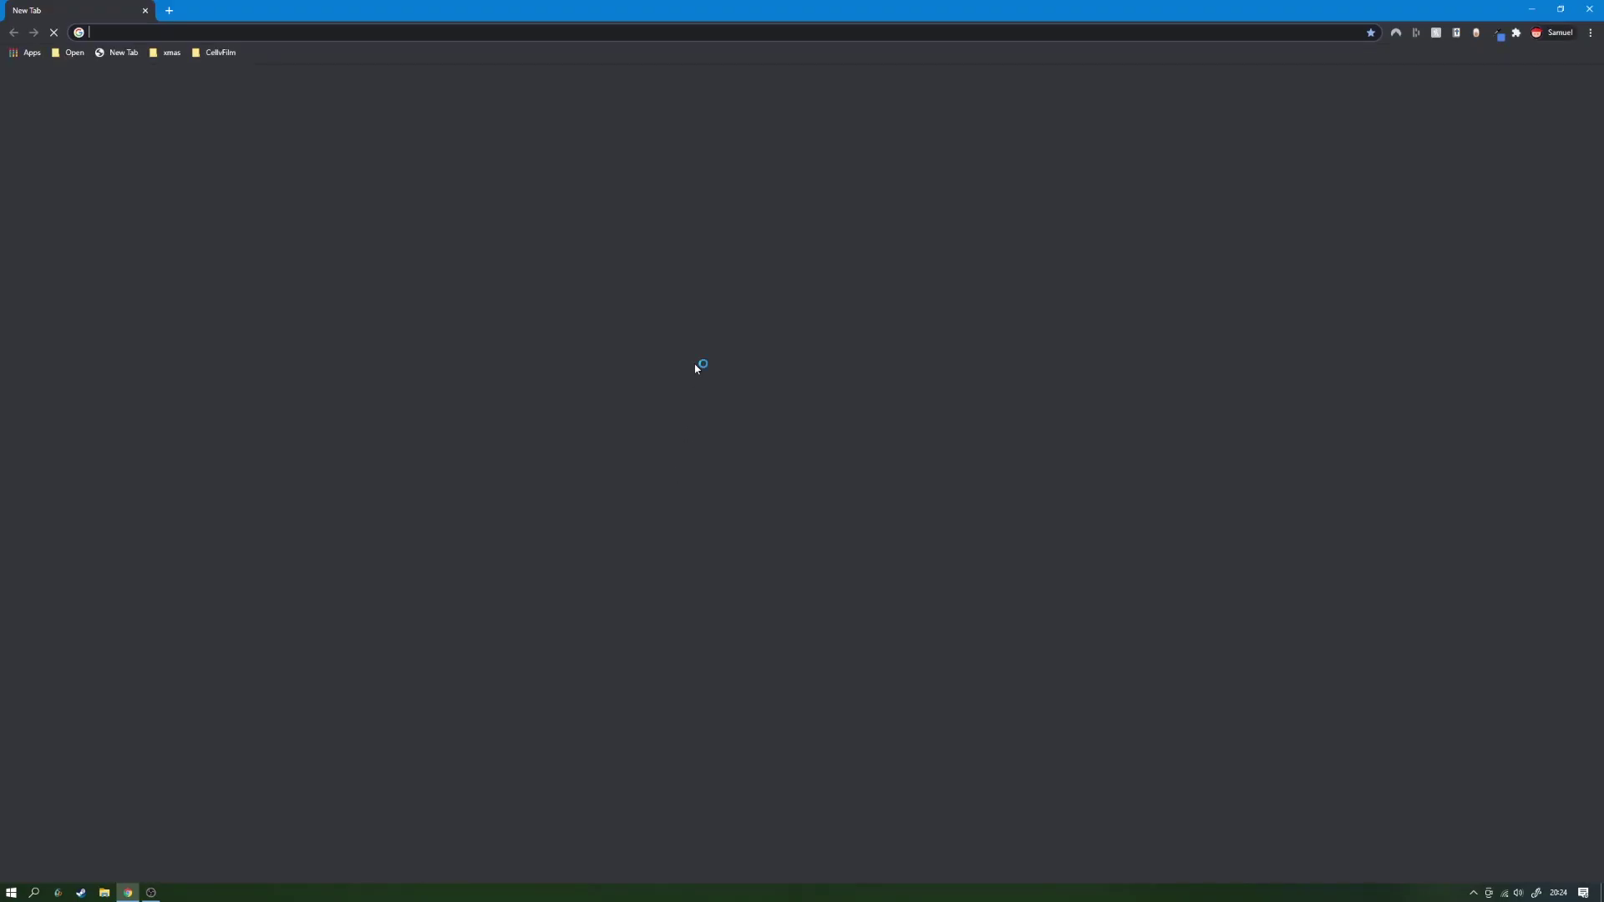
# Google 'reshade', open reshade.me and jump to its Download ReShade 4.9.1 section, then enter 'patreon'
pyautogui.write('res')
pyautogui.press('Return')
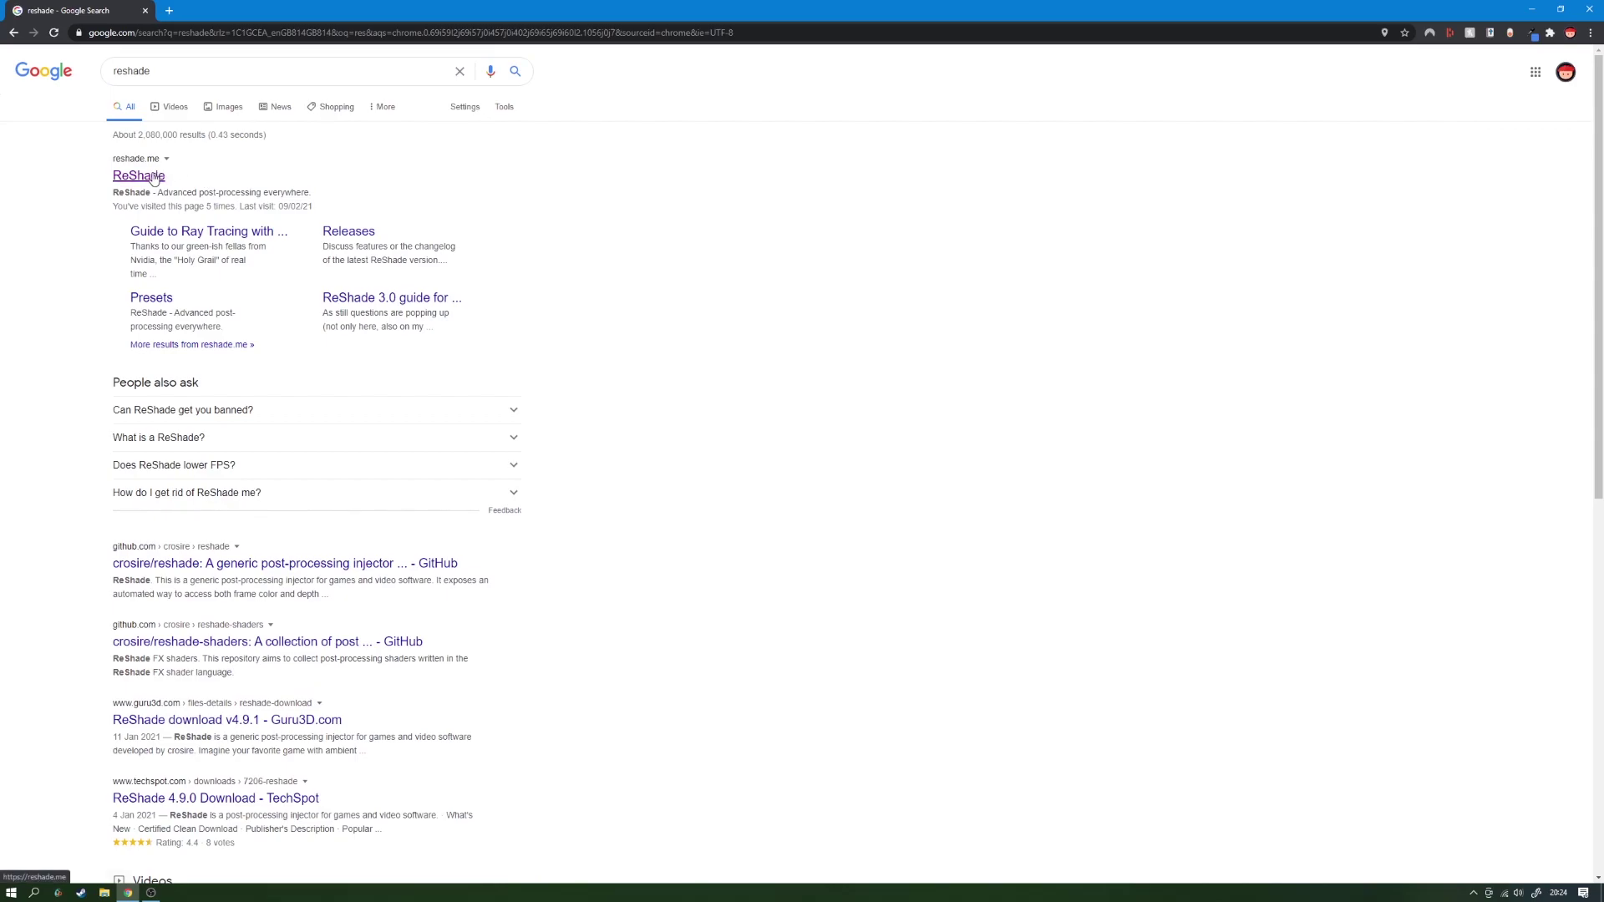
pyautogui.click(155, 179)
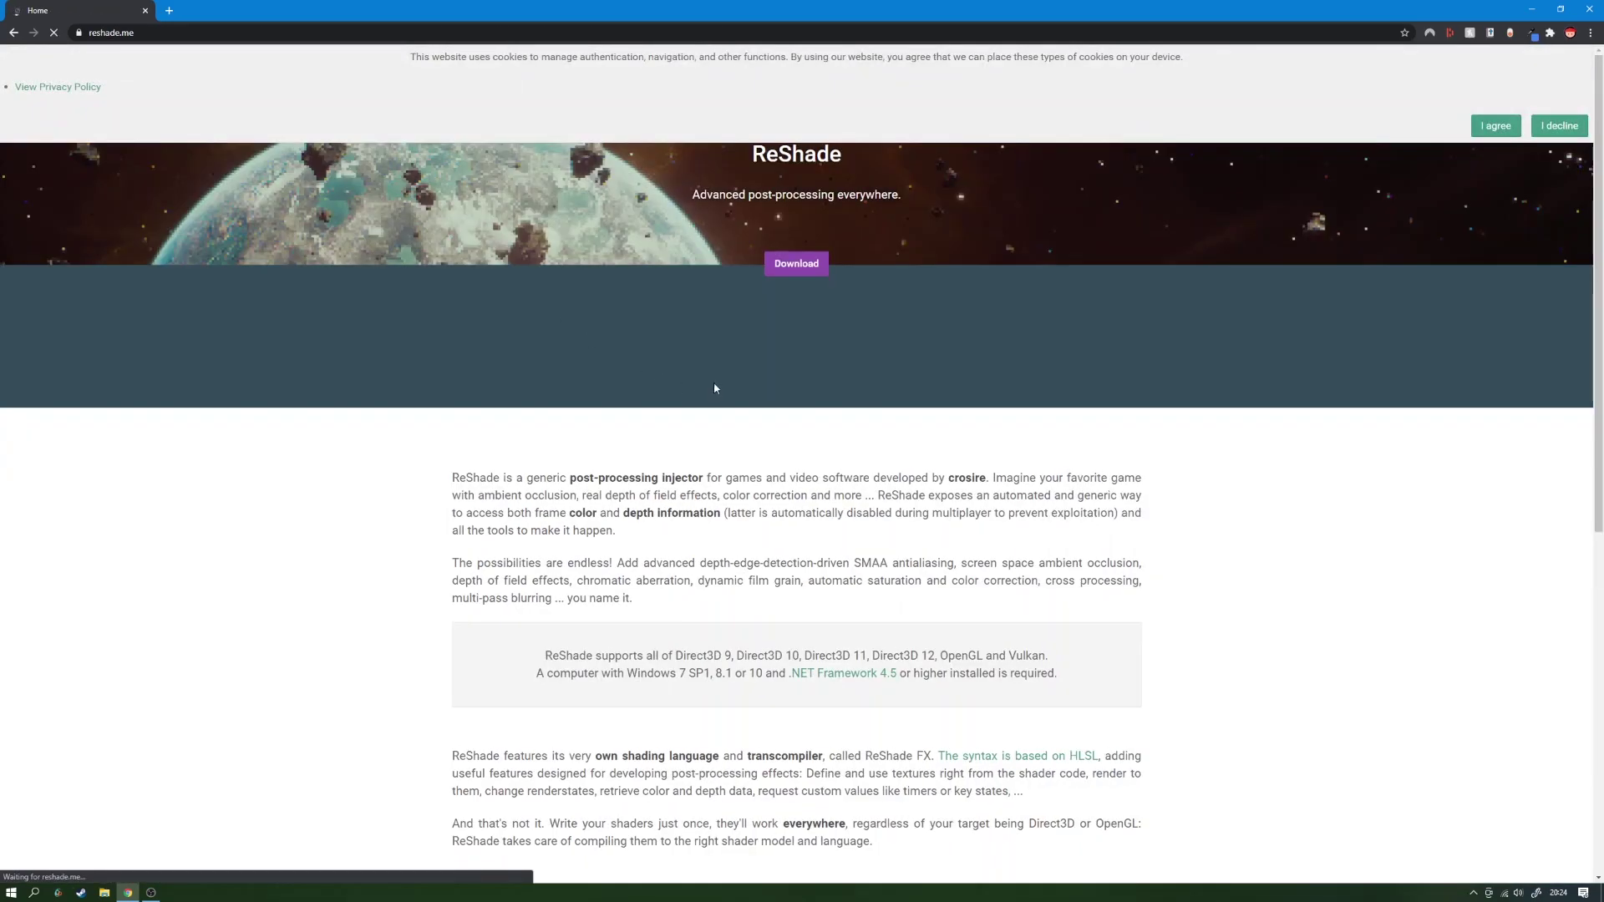
pyautogui.click(796, 266)
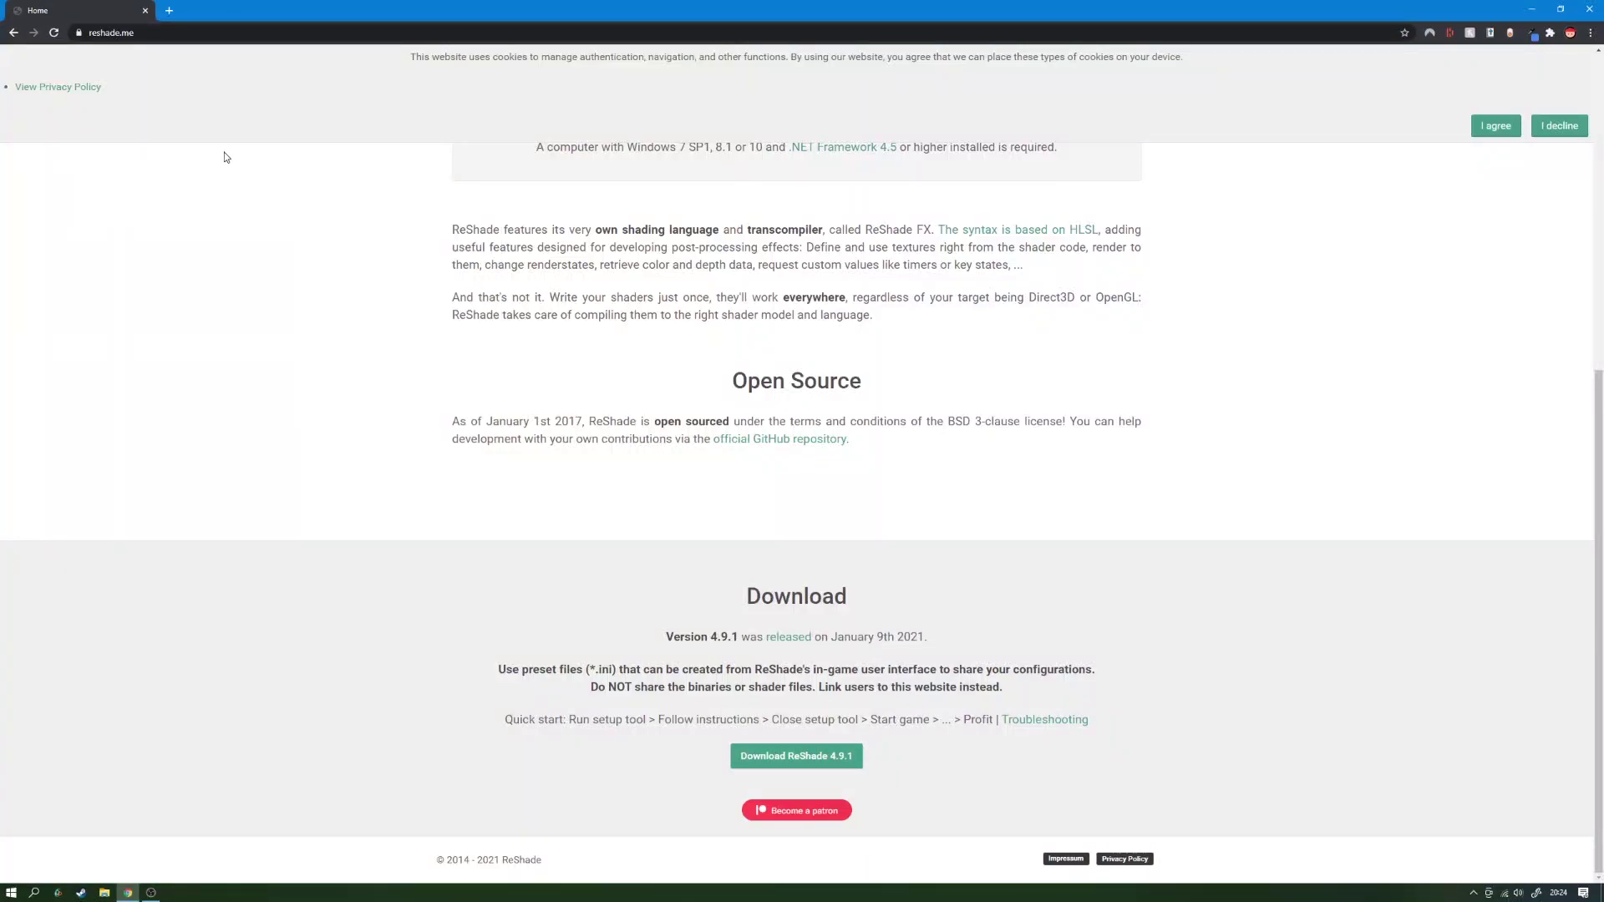
pyautogui.click(209, 31)
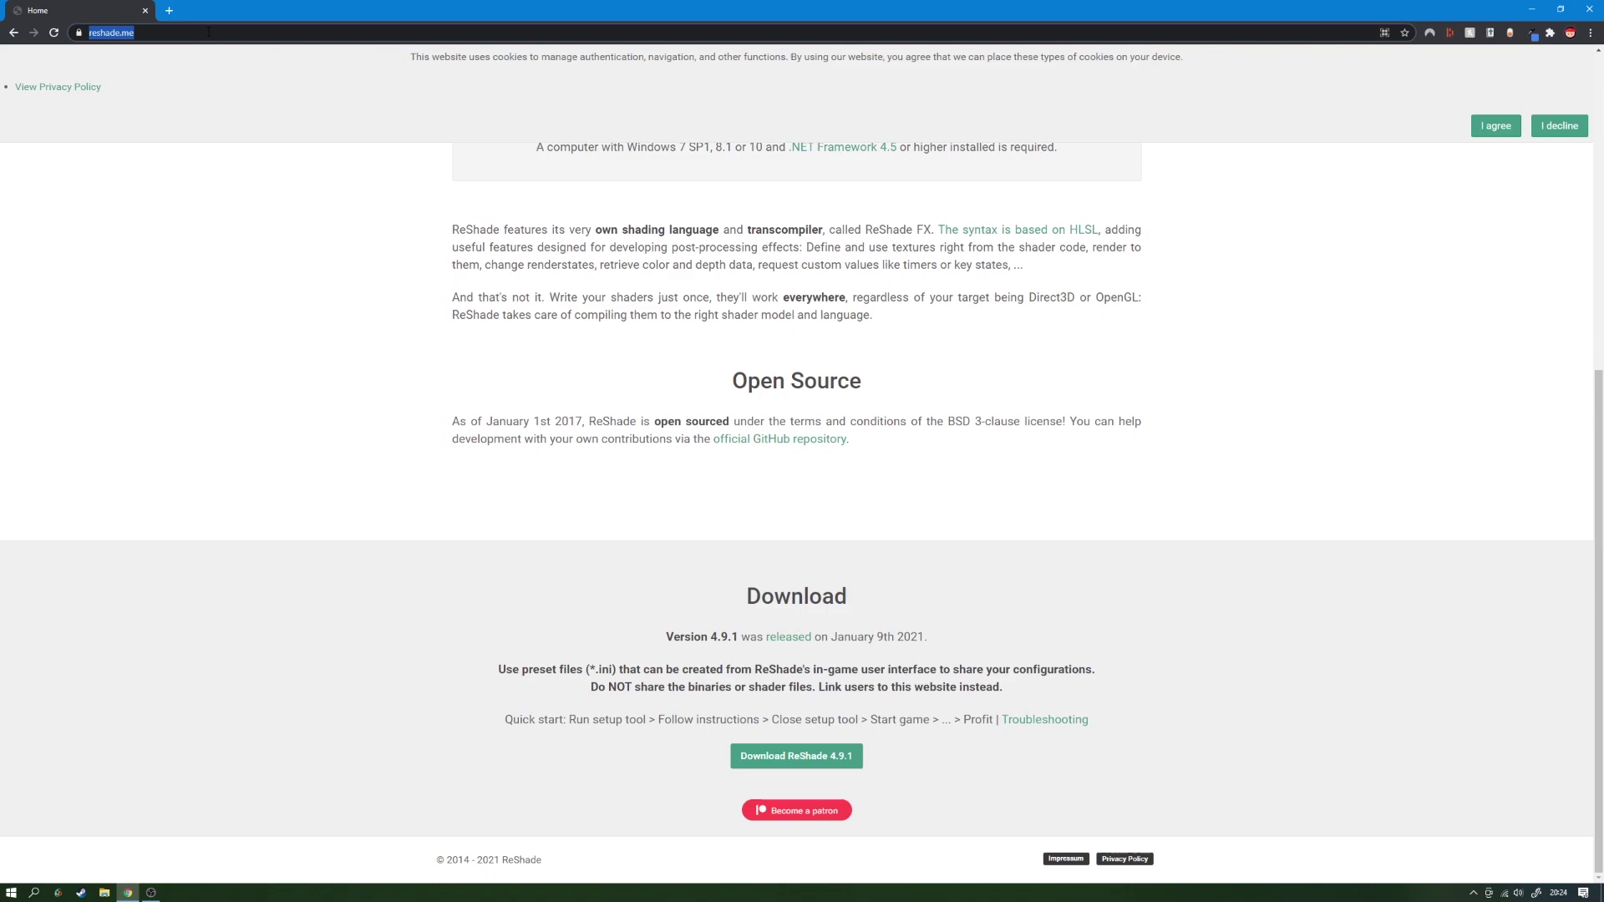
pyautogui.write('patreon')
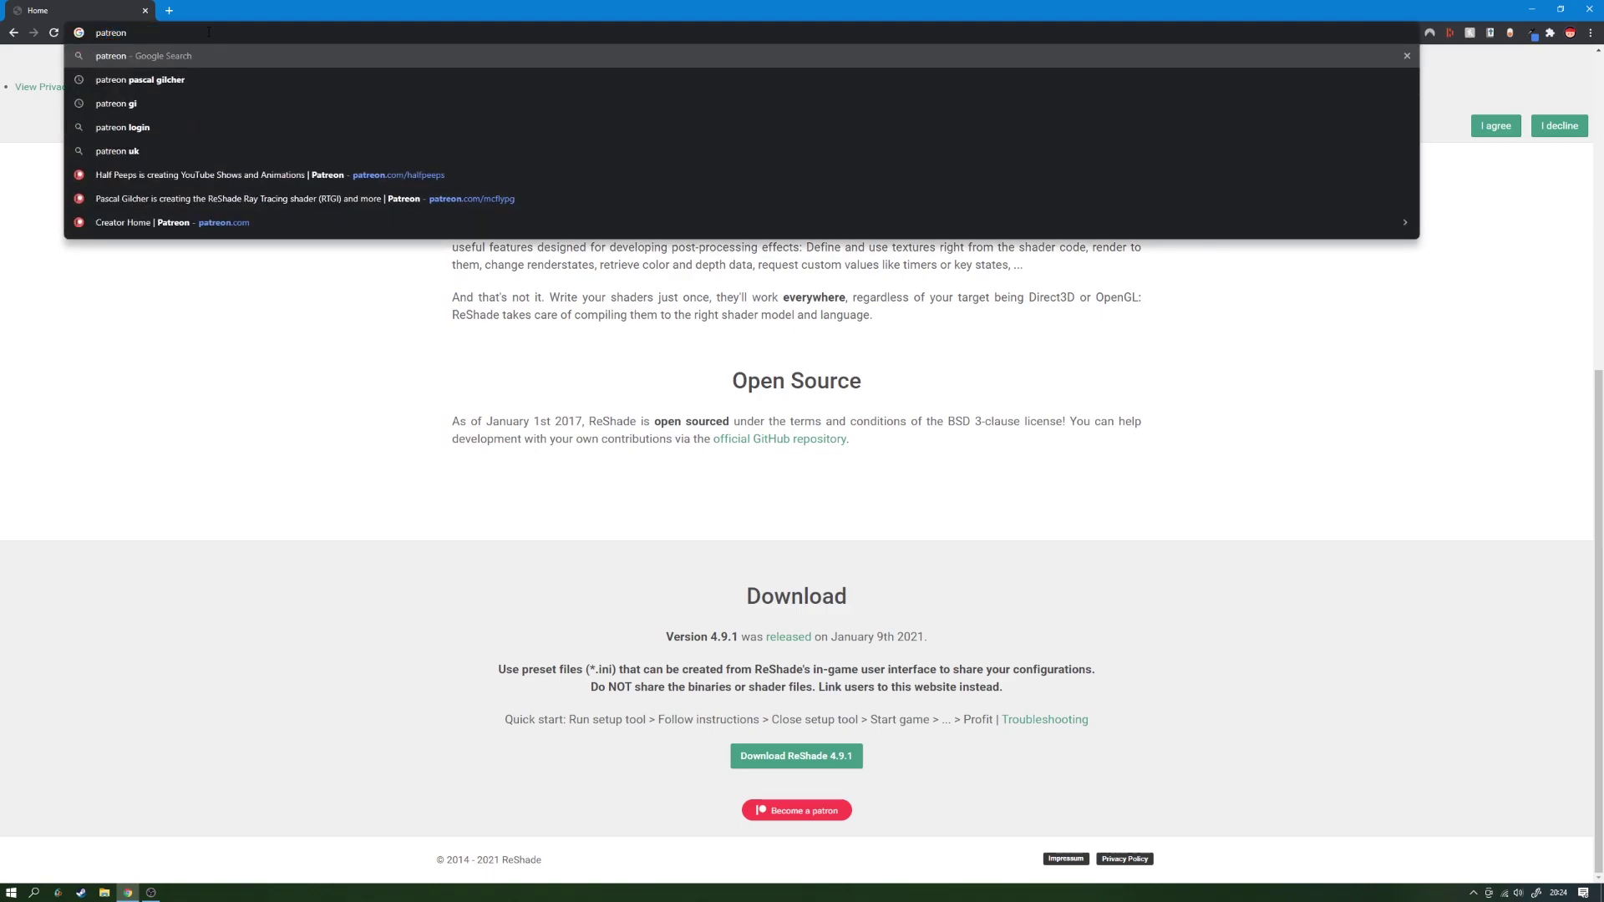
# Open the RTGI shader creator's Patreon page and highlight the beta membership tier's title
pyautogui.press('Down')
pyautogui.press('Down')
pyautogui.press('Up')
pyautogui.press('Return')
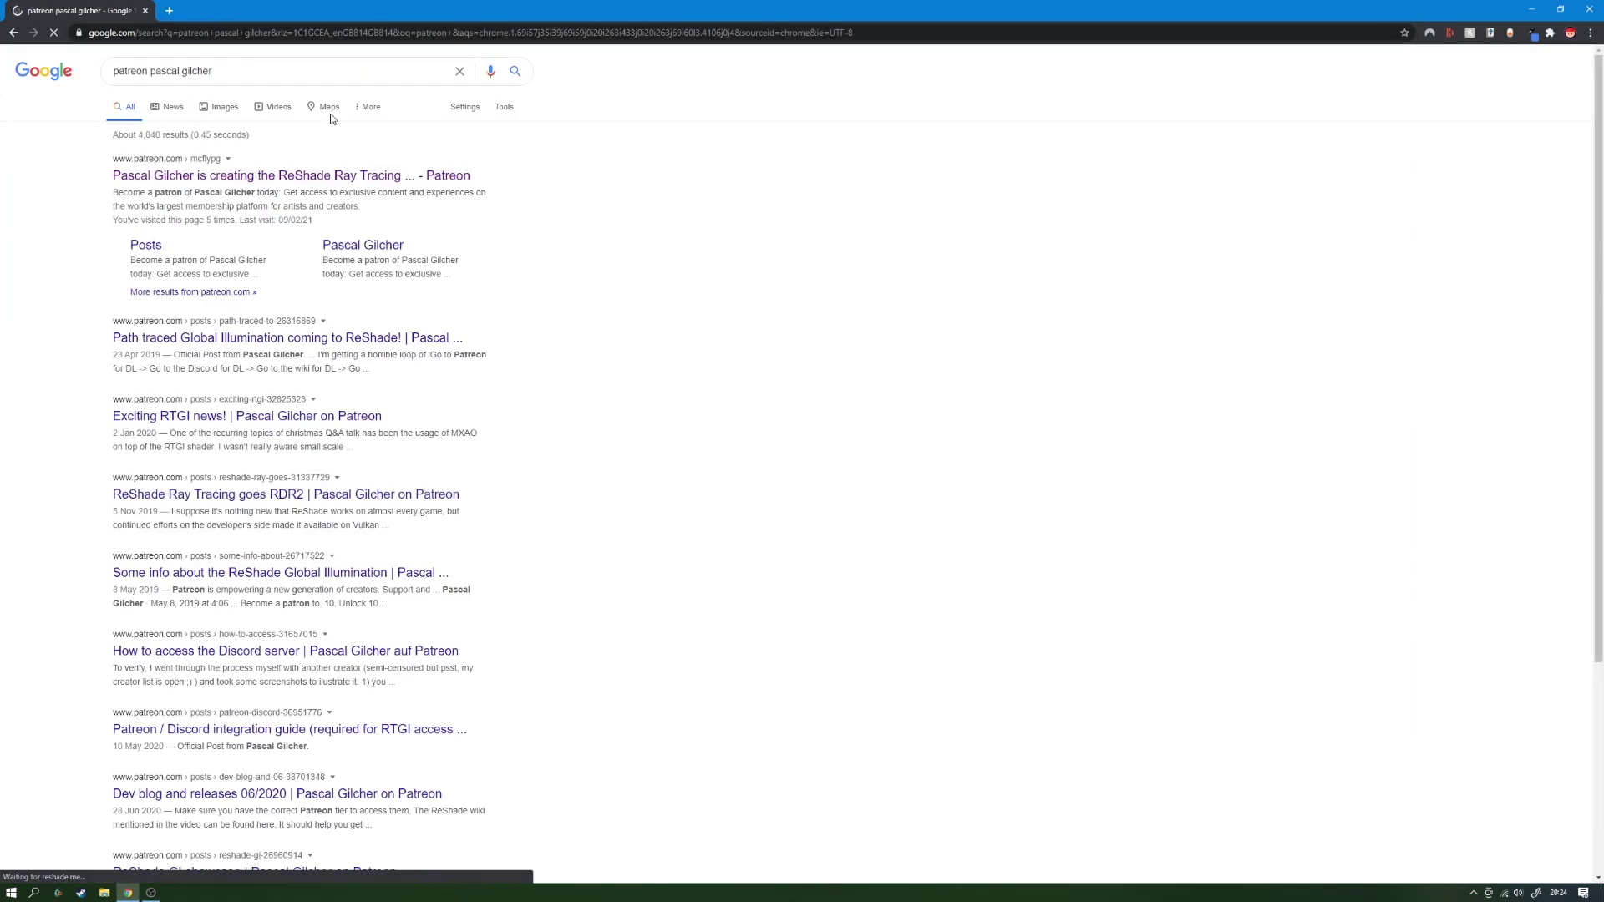
pyautogui.click(334, 176)
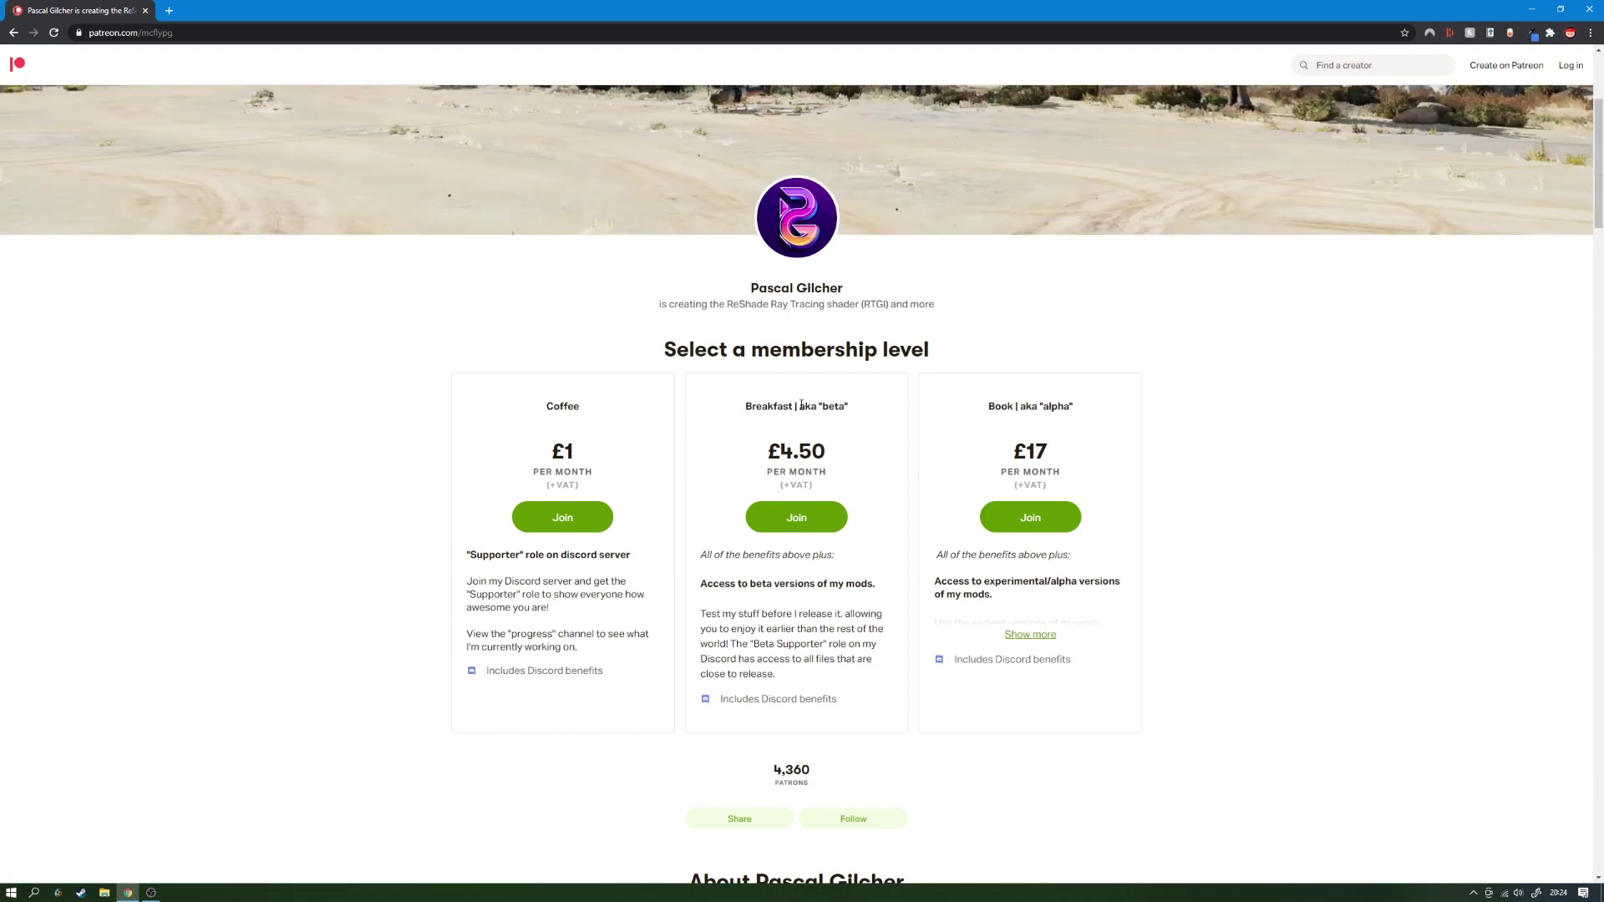
pyautogui.moveTo(742, 417); pyautogui.dragTo(911, 428)
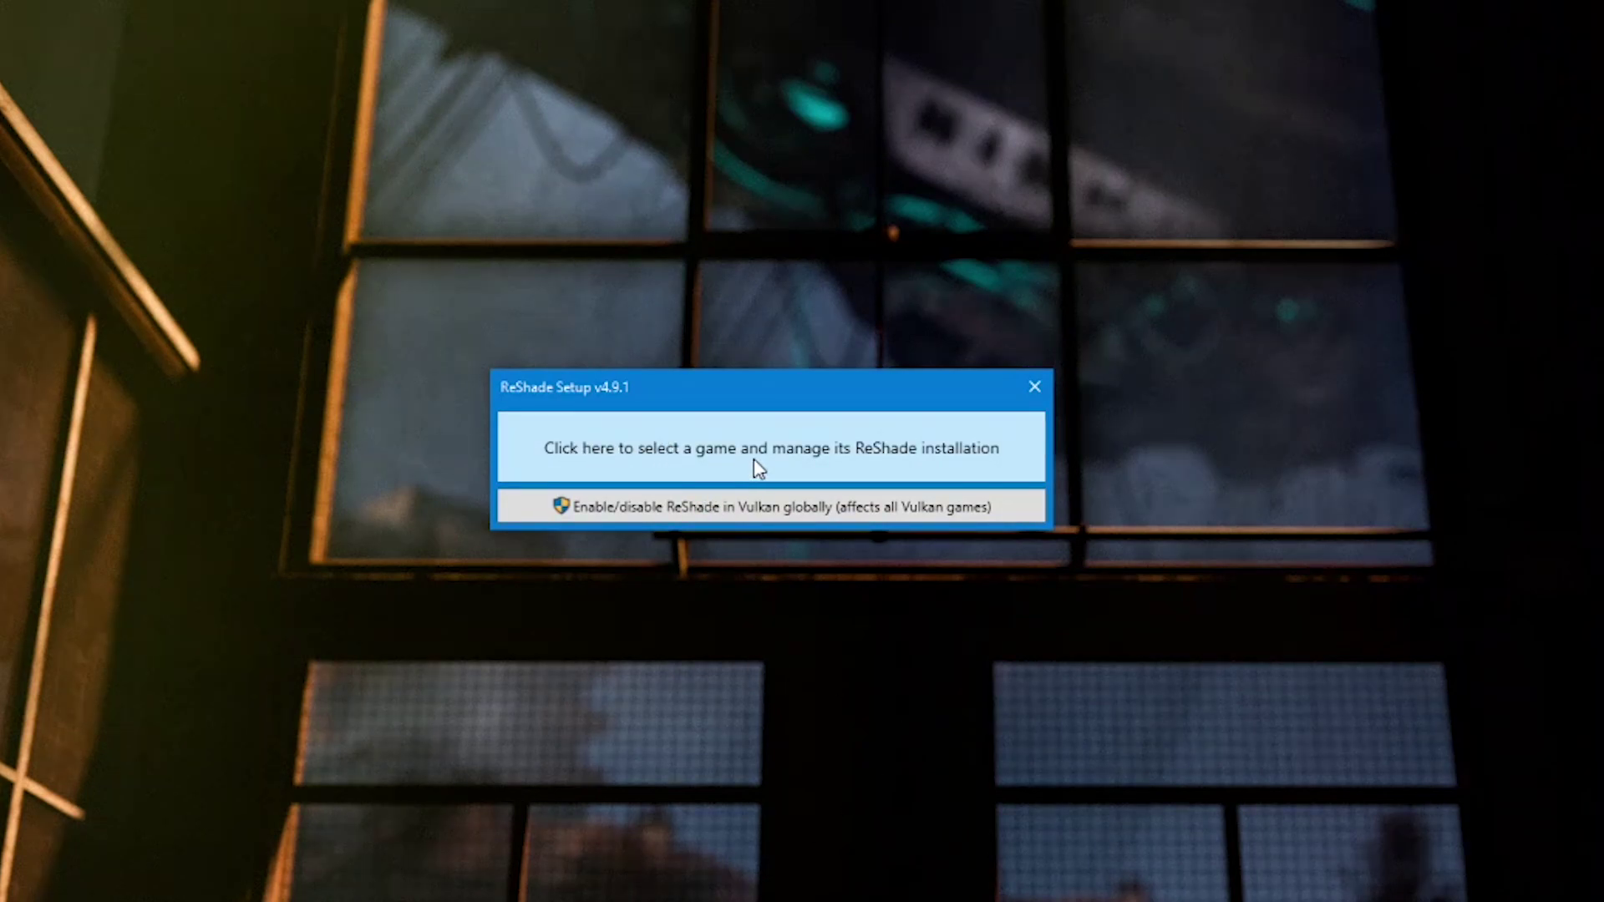
# In ReShade Setup's game list, choose to browse for the game executable manually, then bring up Steam
pyautogui.click(992, 447)
pyautogui.scroll(-15, 859, 358)
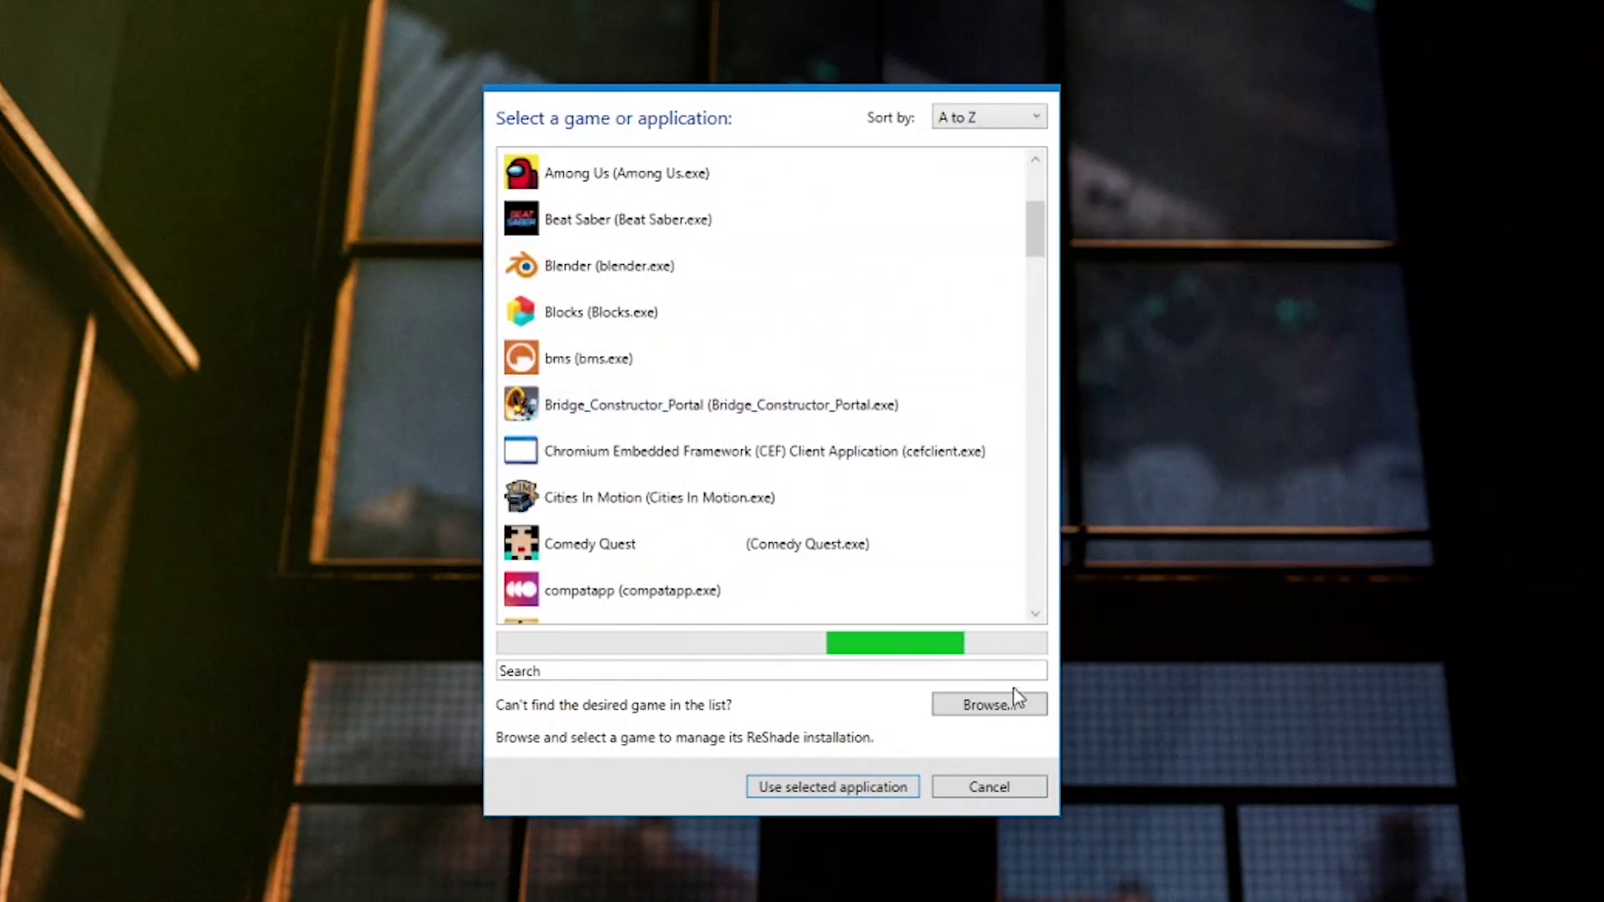
pyautogui.click(989, 705)
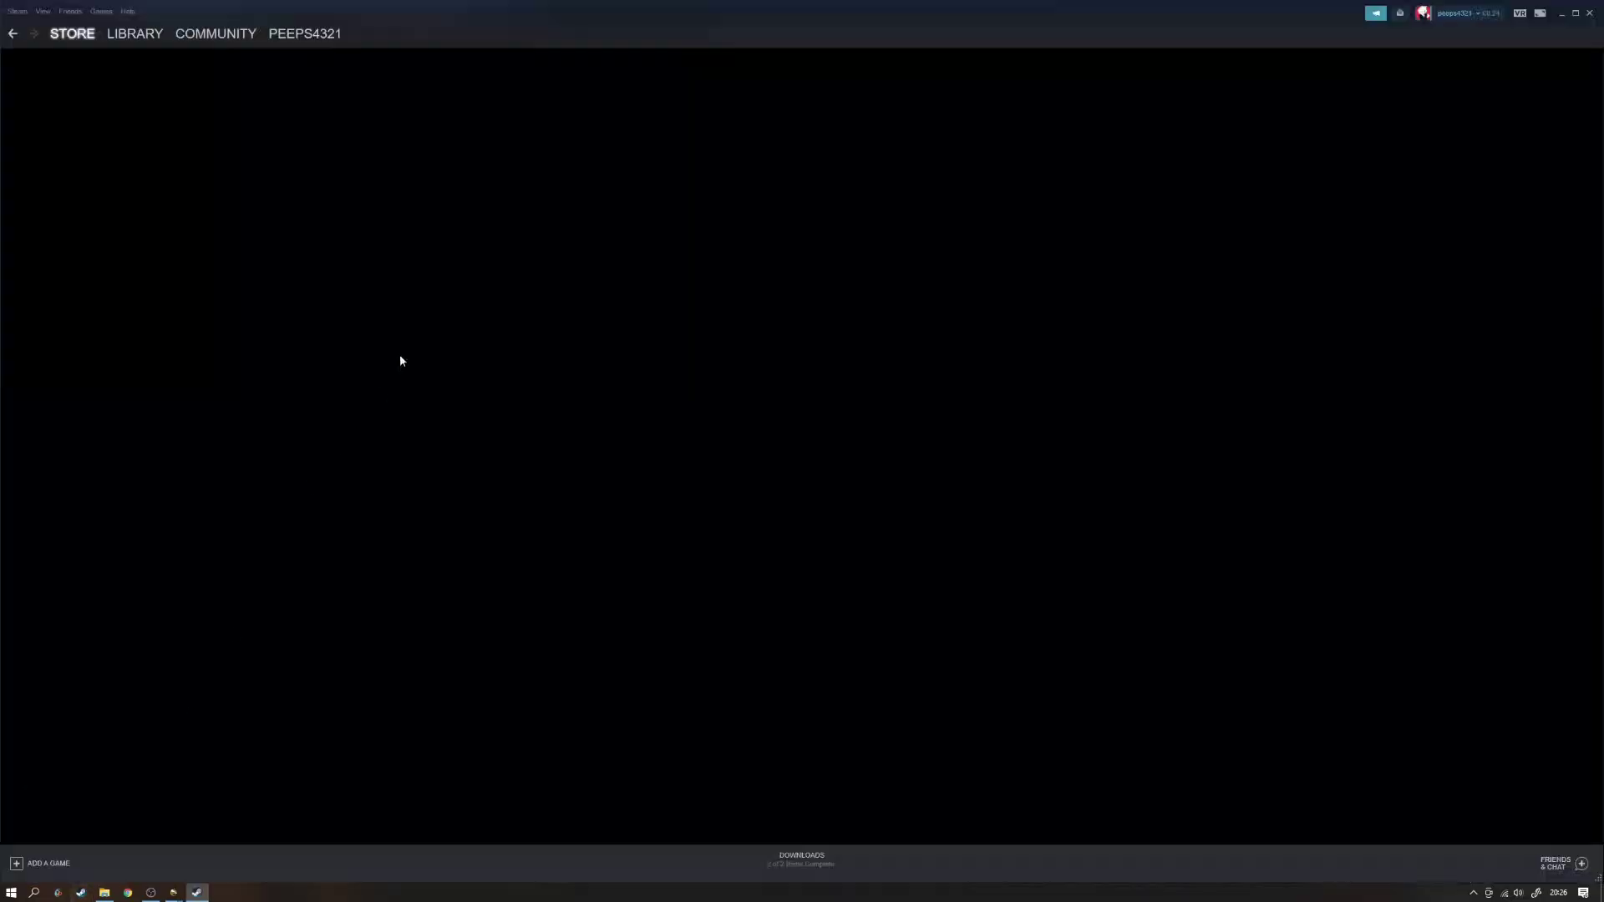
pyautogui.click(109, 33)
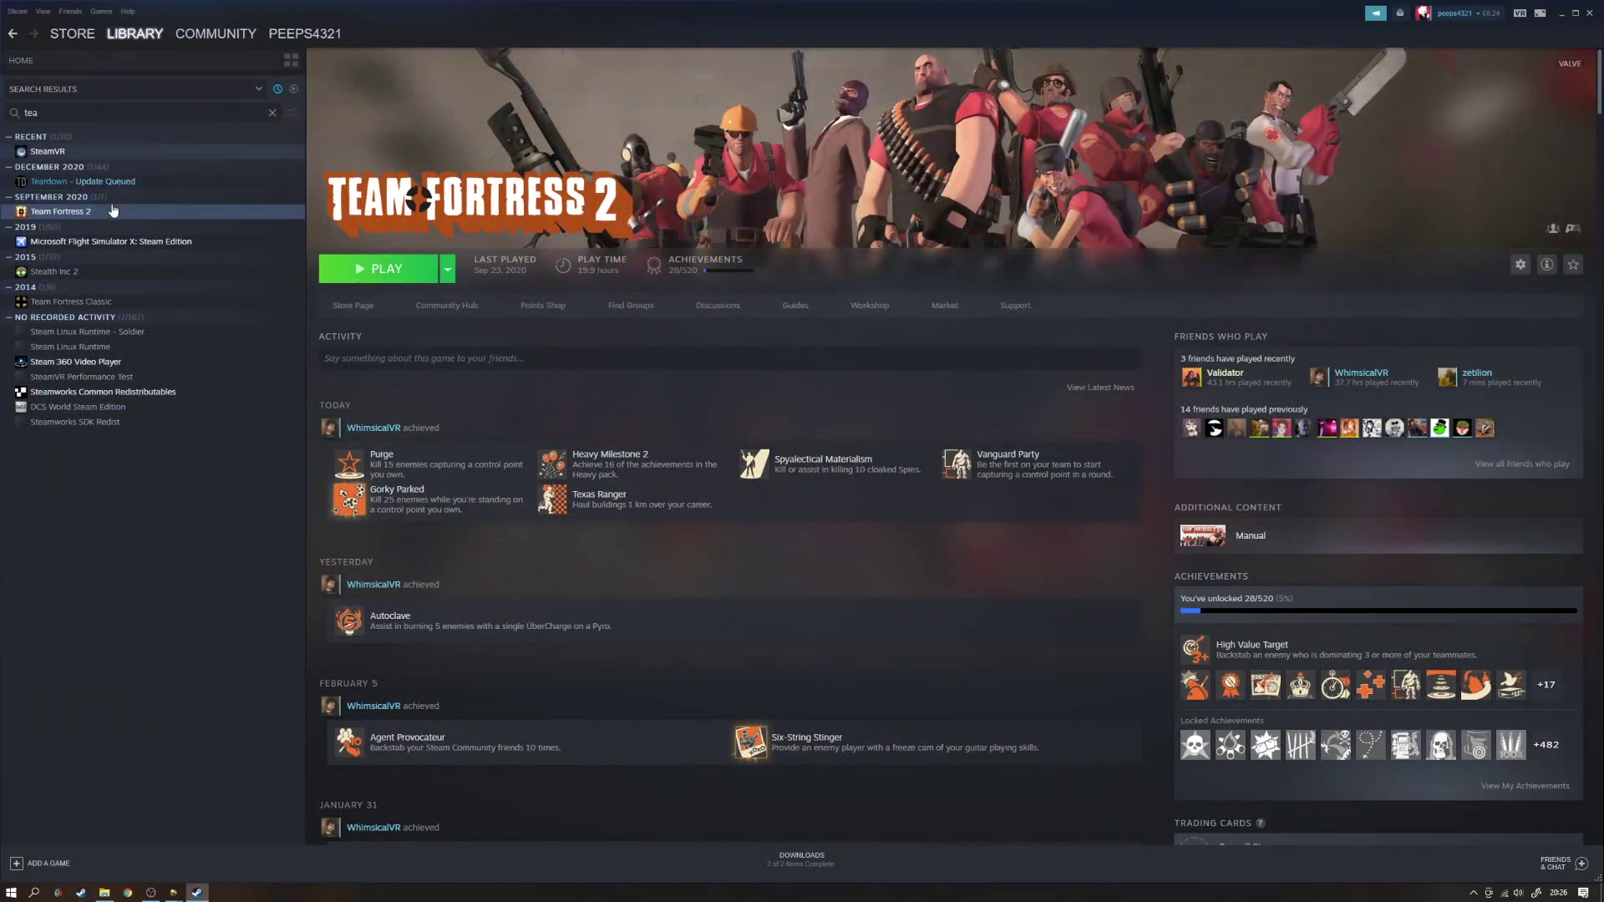
# Open Team Fortress 2's local files folder from Steam and copy its full path
pyautogui.rightClick(101, 216)
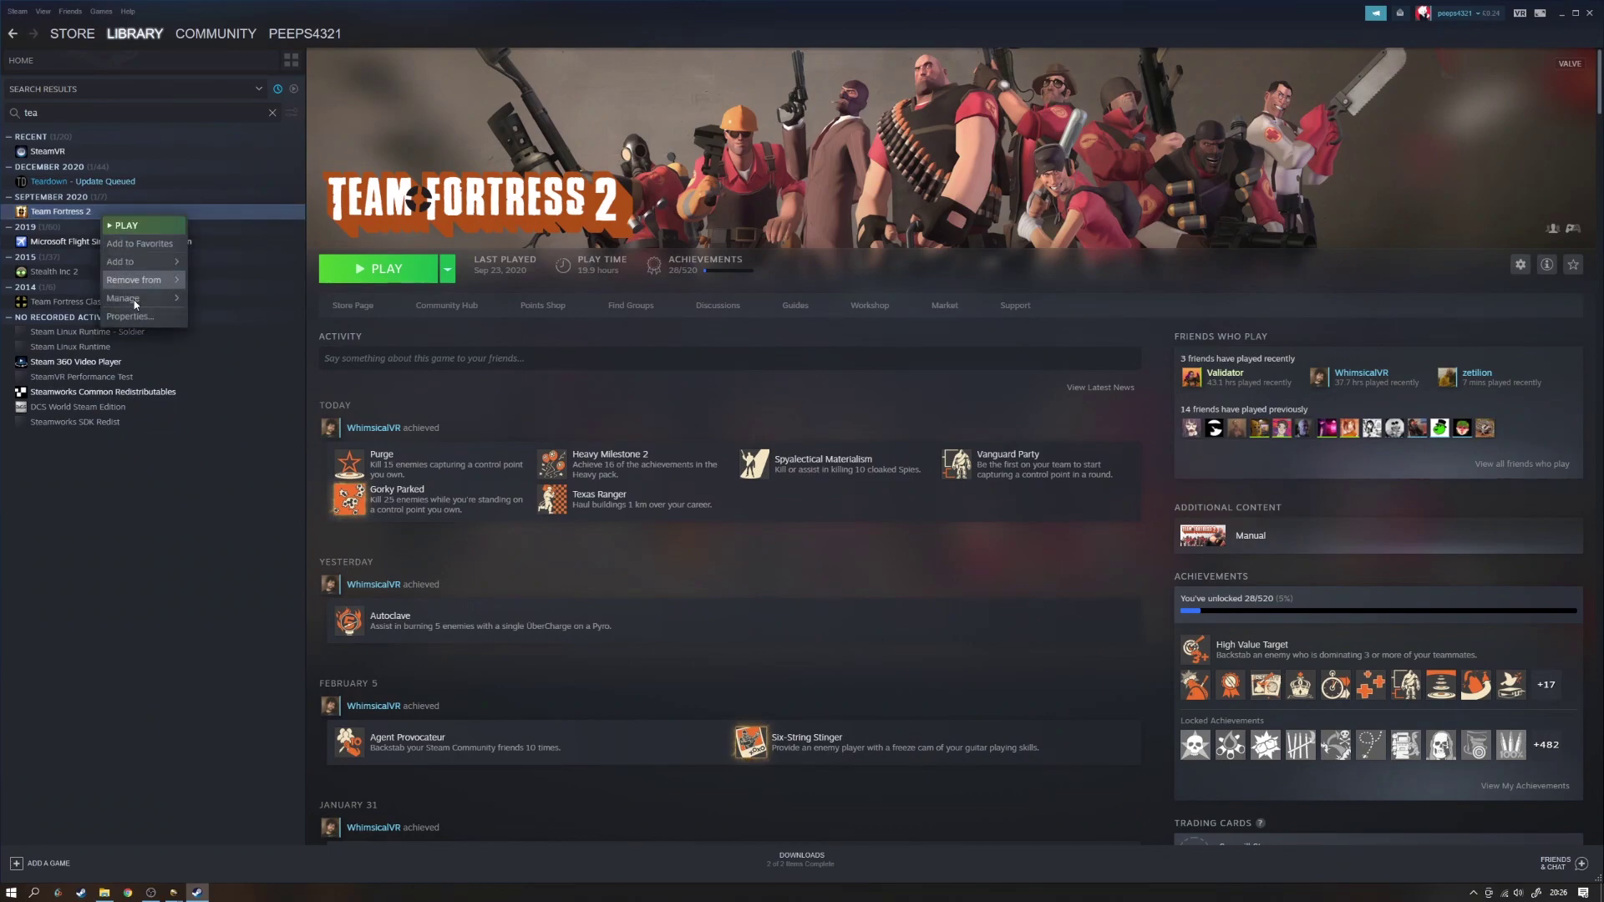
pyautogui.moveTo(158, 297)
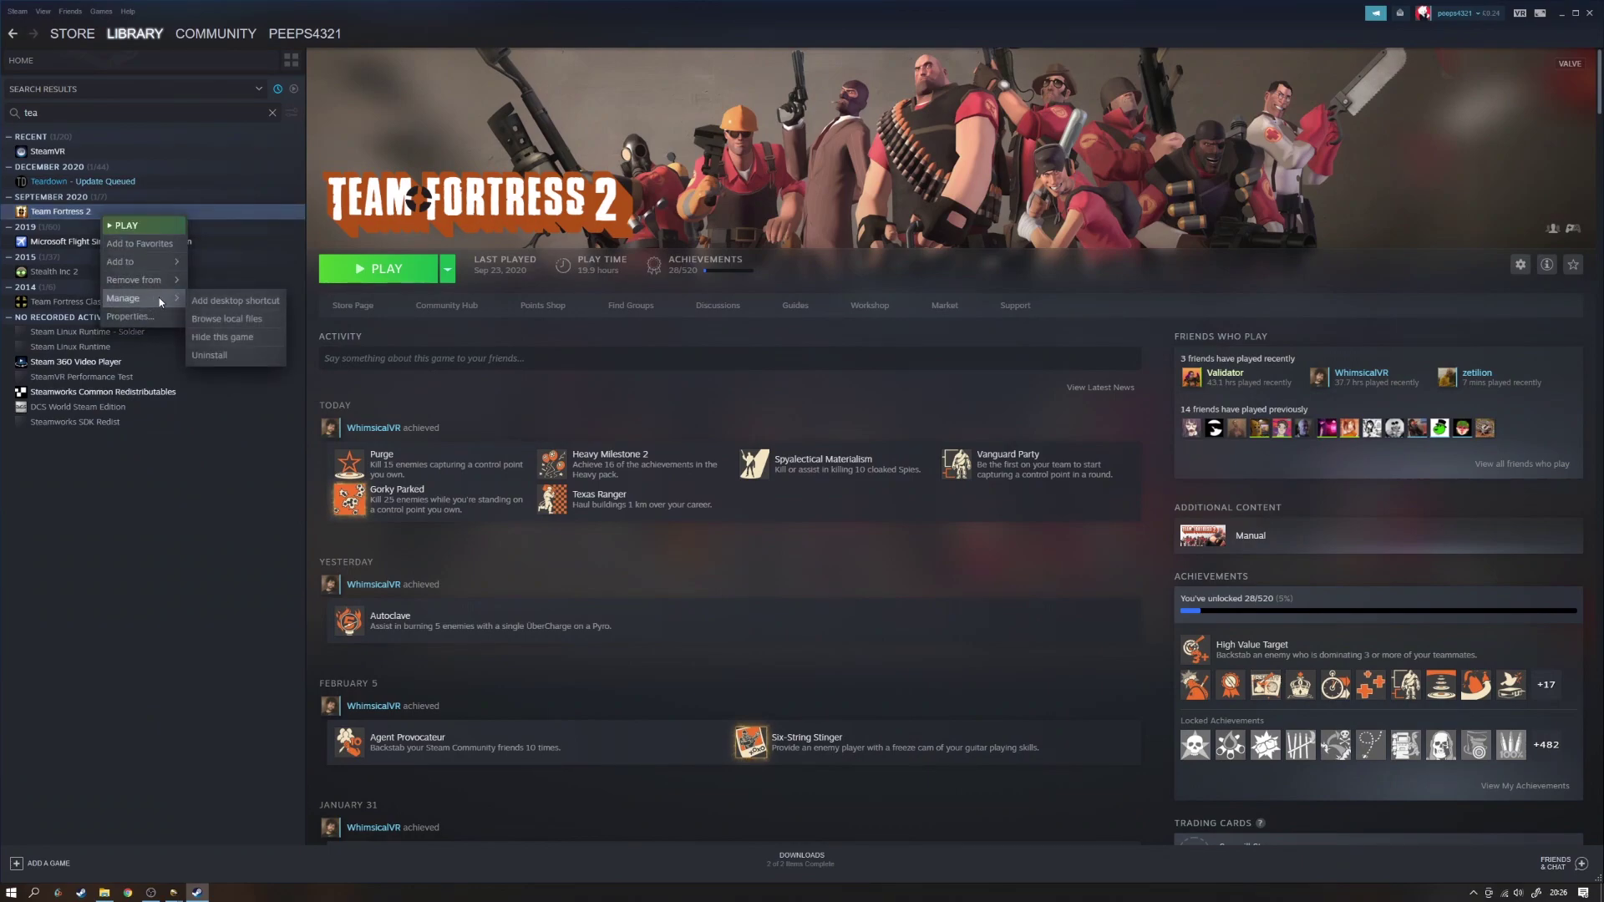
pyautogui.click(231, 319)
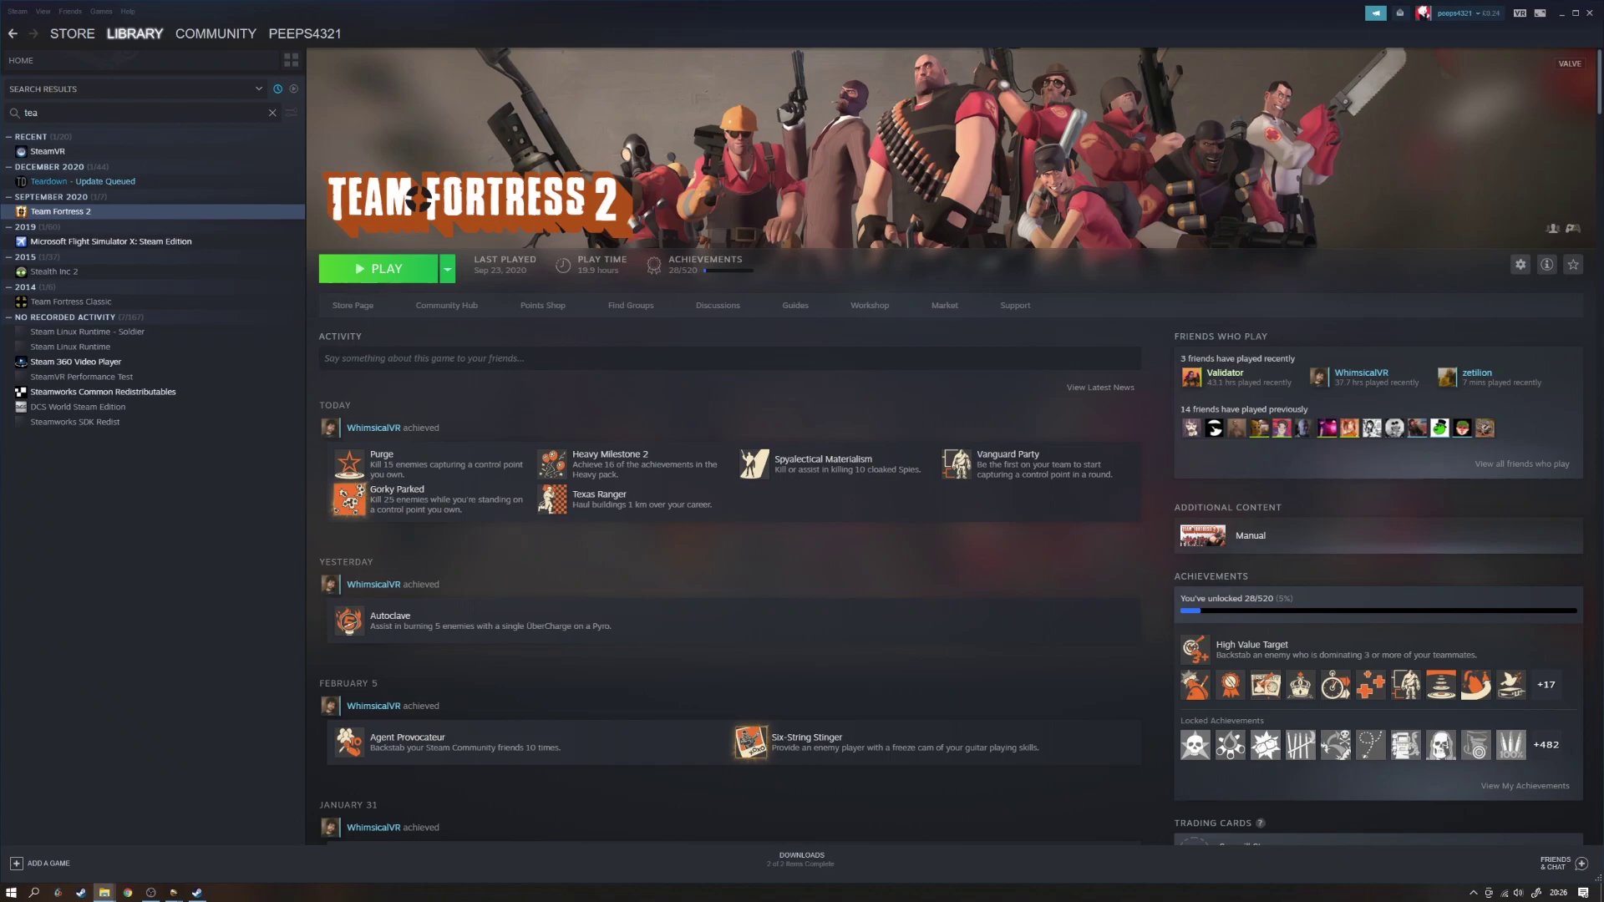
pyautogui.moveTo(1580, 351); pyautogui.dragTo(693, 148)
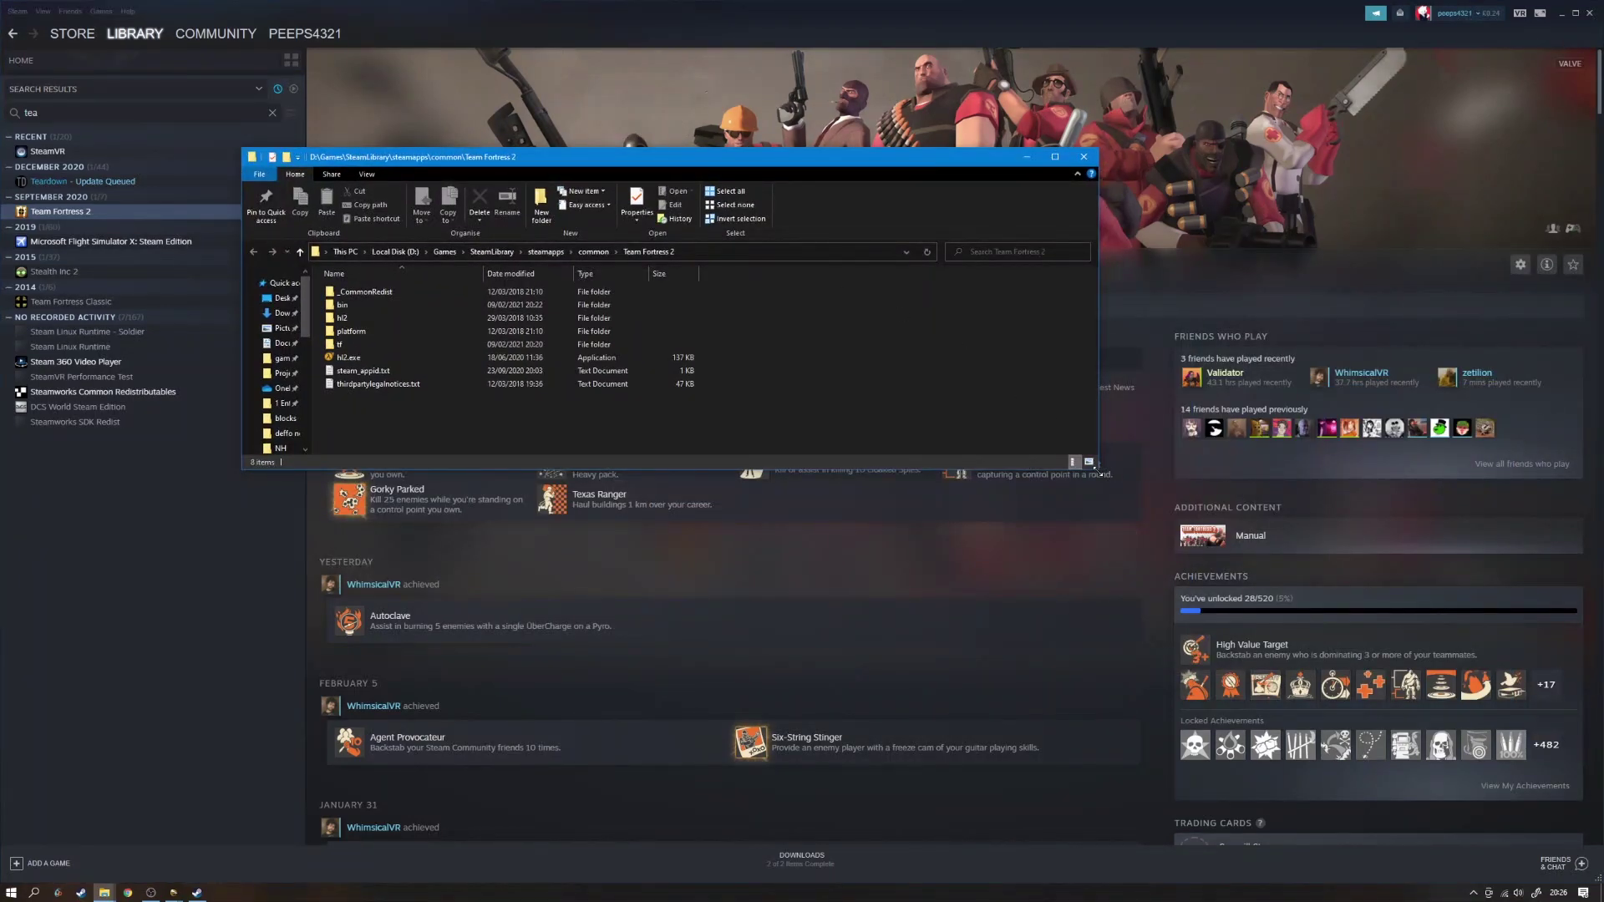
pyautogui.moveTo(1095, 469); pyautogui.dragTo(1360, 655)
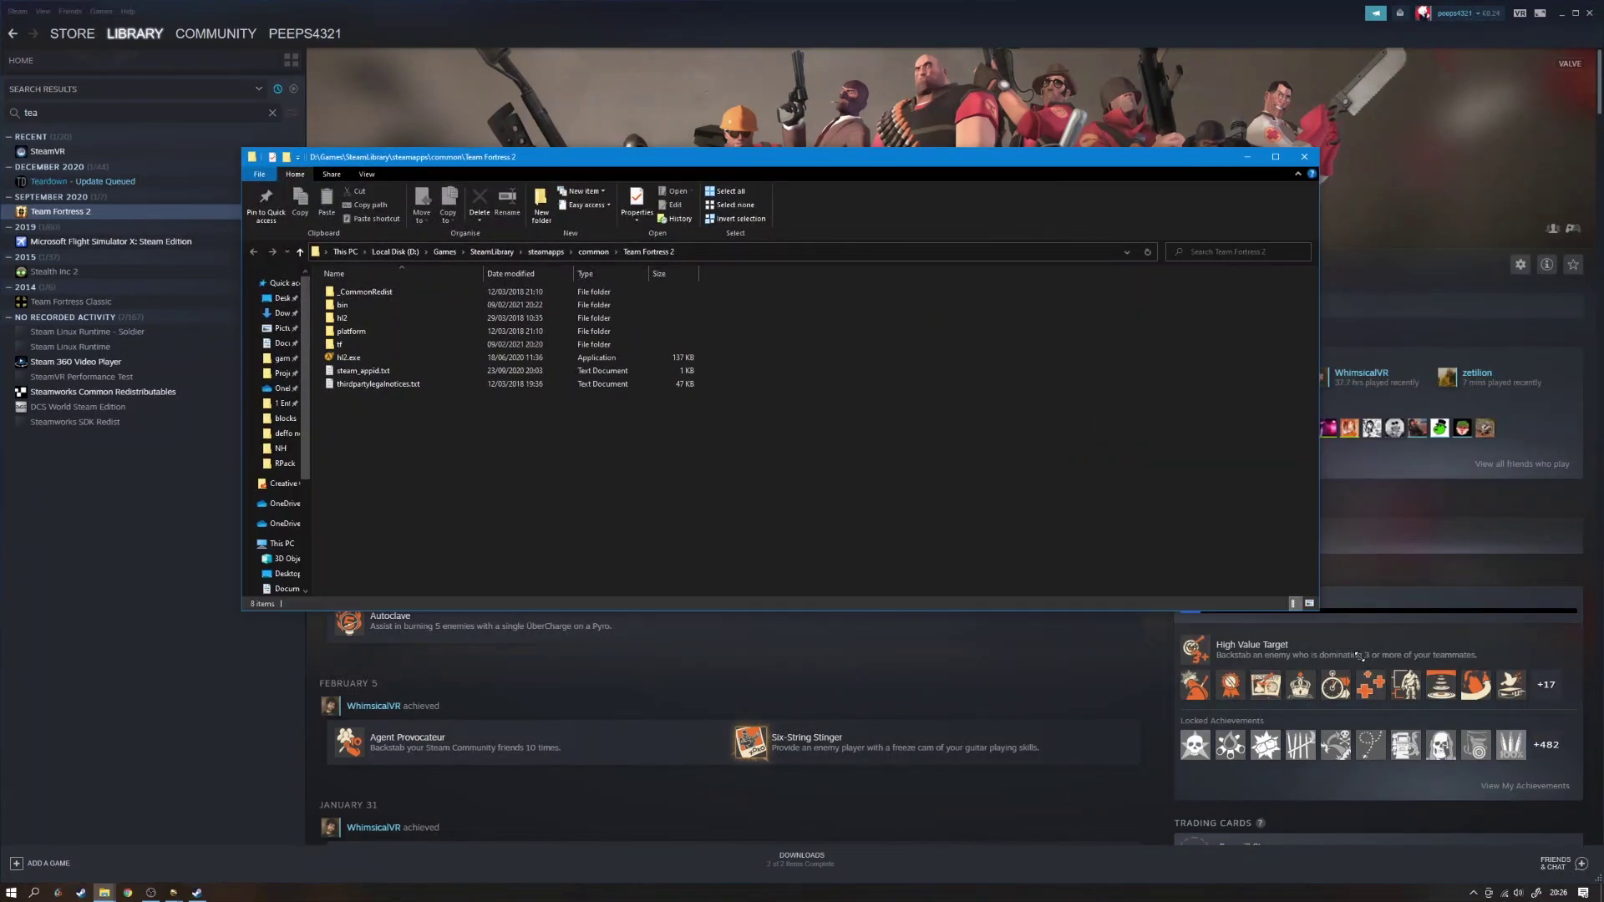
pyautogui.click(704, 252)
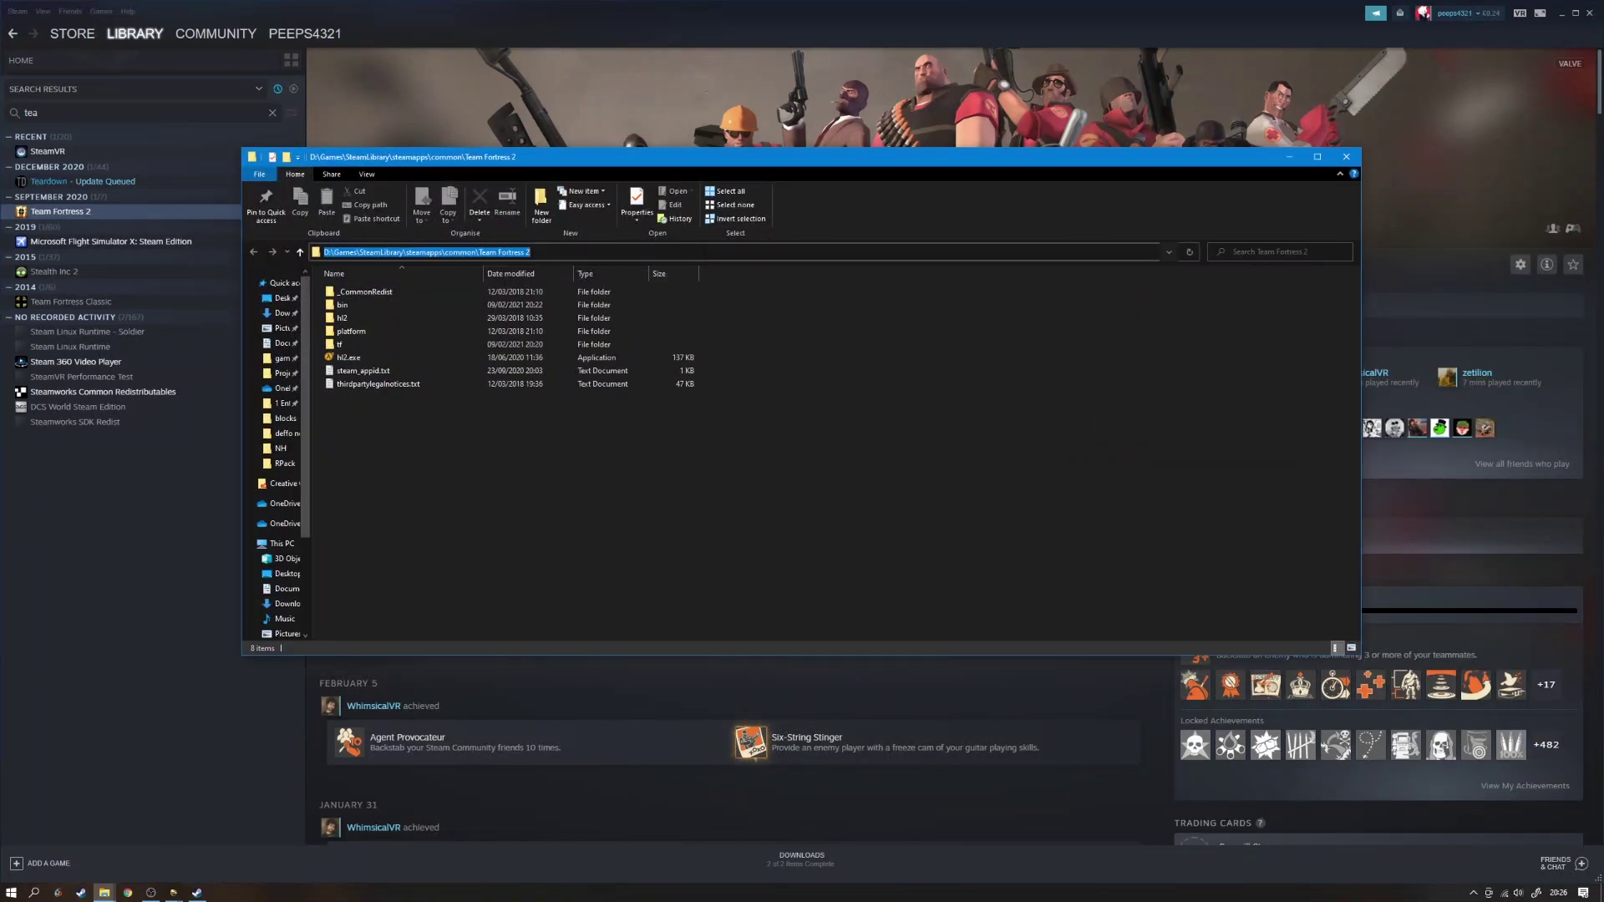
pyautogui.click(1290, 158)
# Paste the Team Fortress 2 folder path into the setup's Open dialog to show hl2.exe
pyautogui.hotkey('alt', 'Tab')
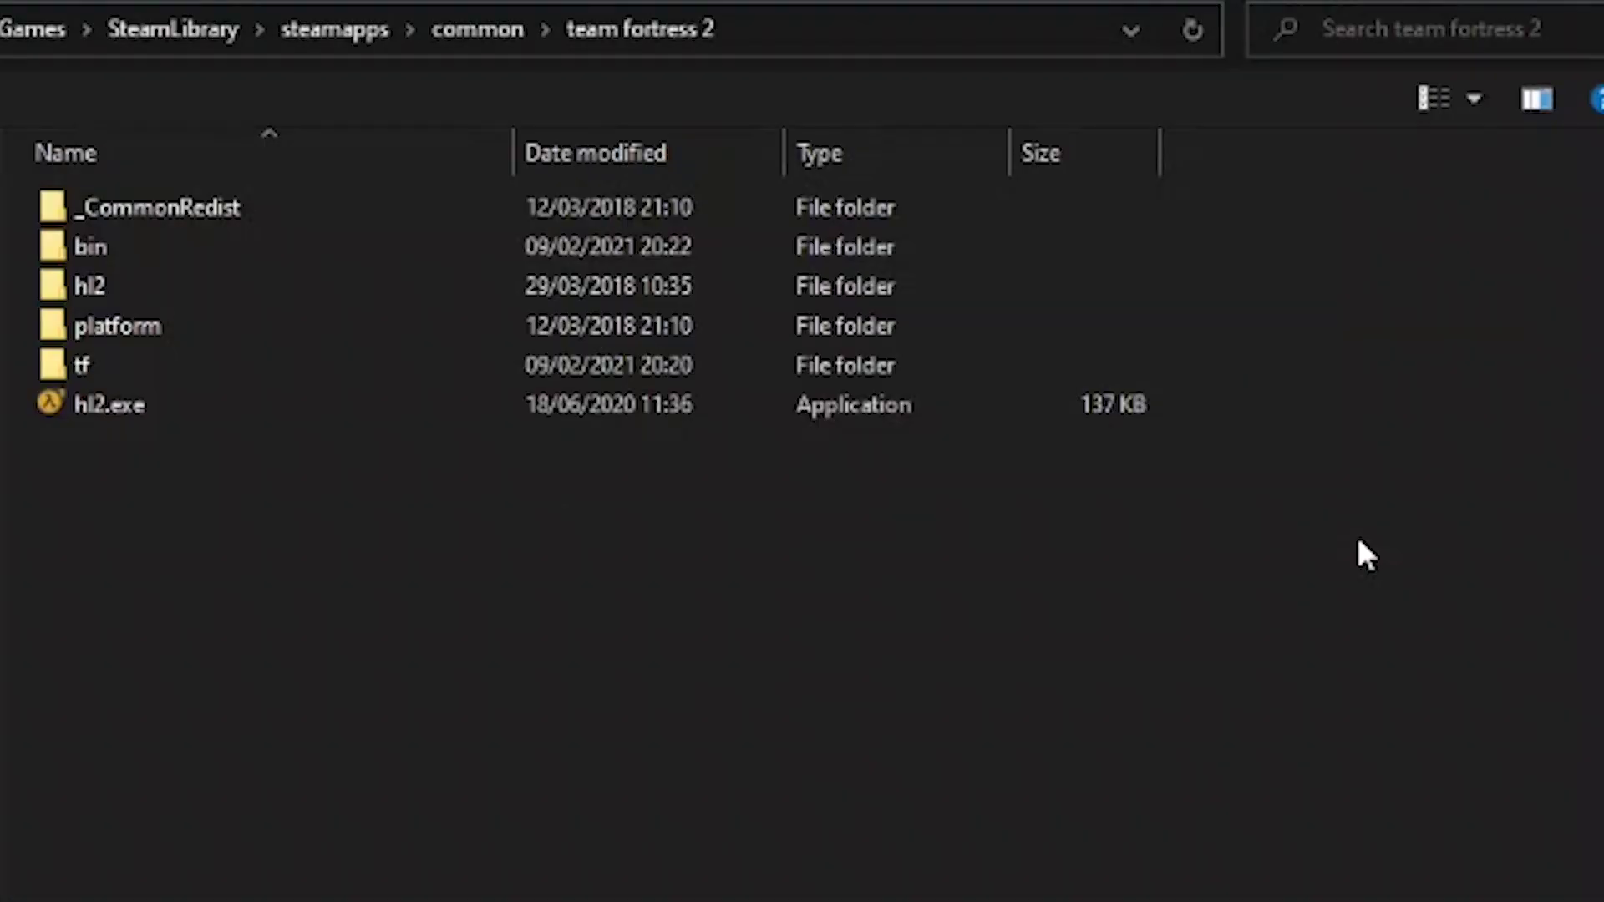
pyautogui.click(843, 29)
pyautogui.write('ps\\common\\Team Fortress 2')
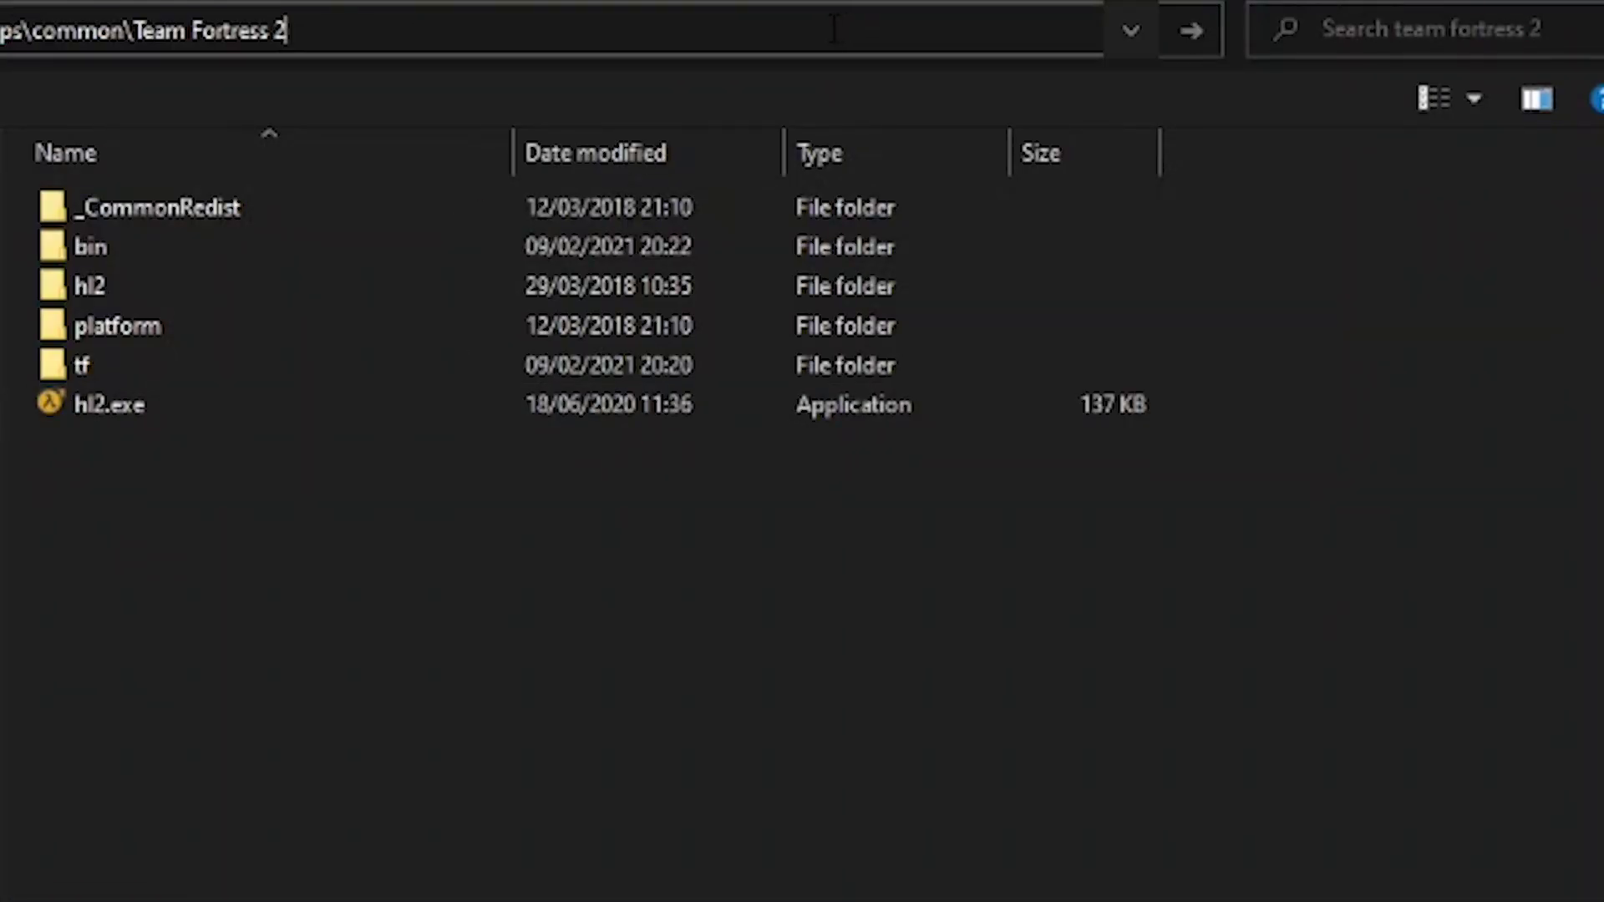
pyautogui.press('Return')
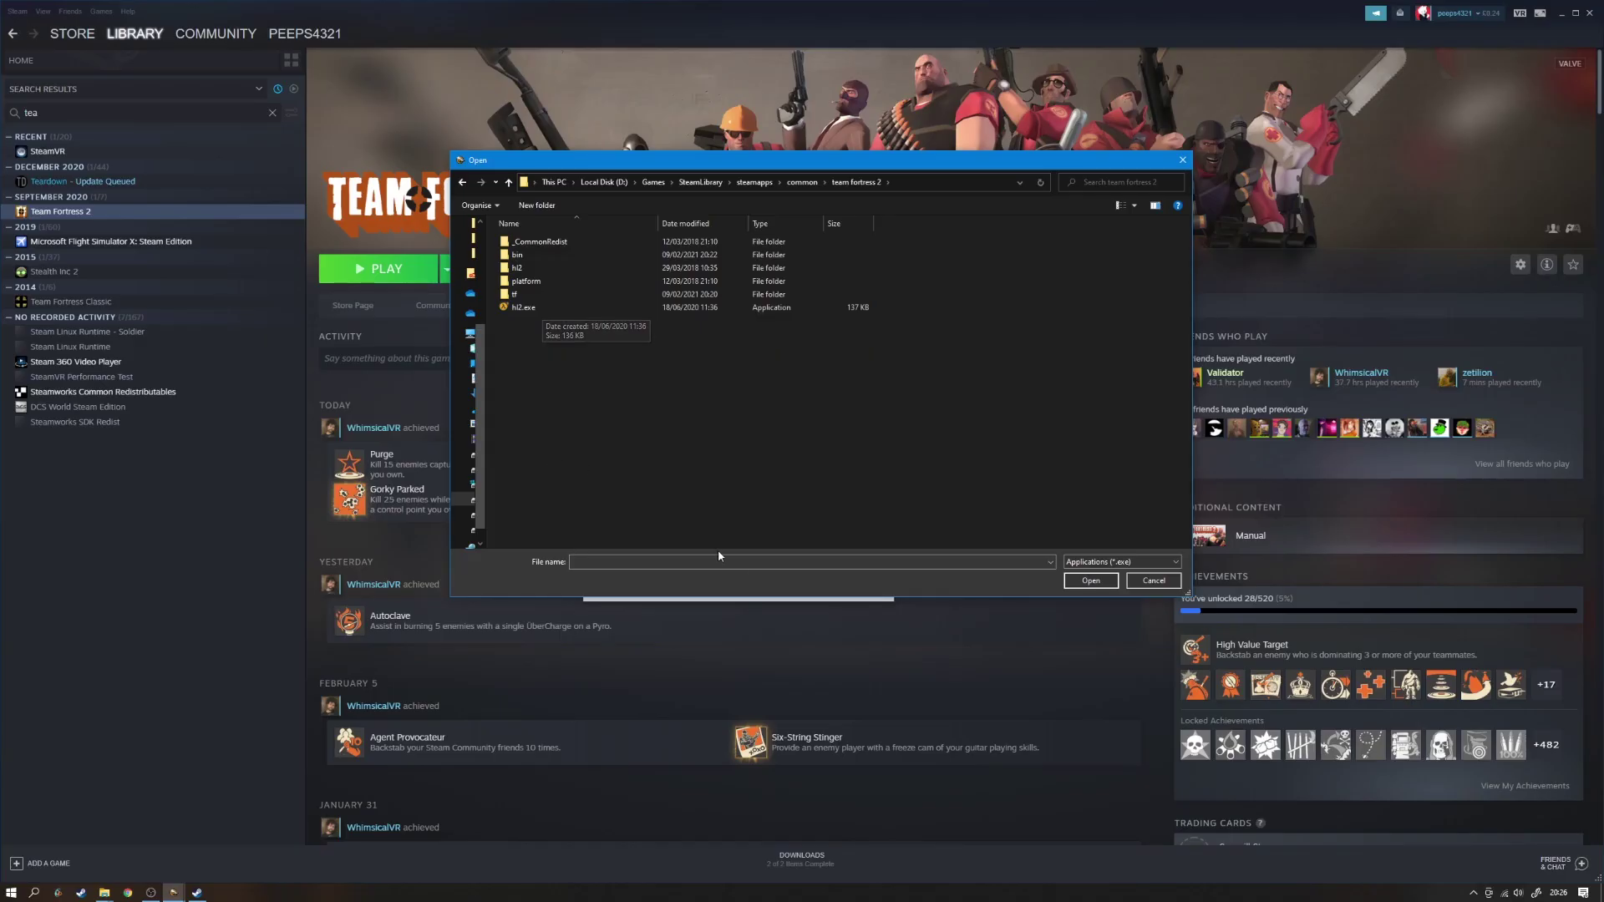
# Choose hl2.exe as the game and select the SweetFX and qUINT effect packages for download
pyautogui.click(540, 308)
pyautogui.click(1078, 585)
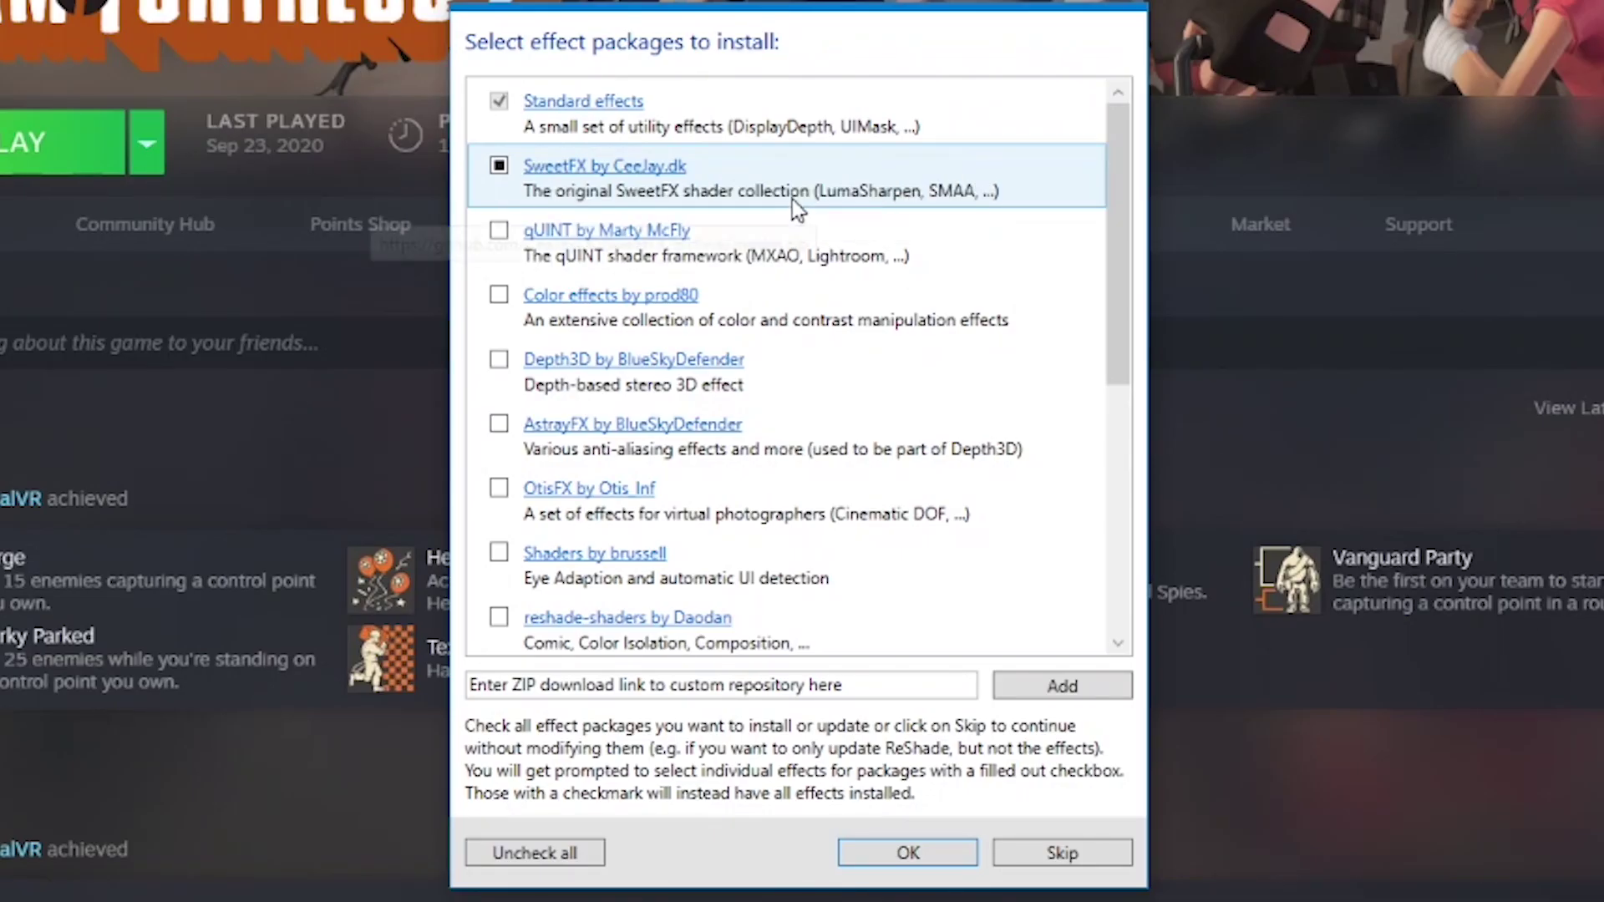
pyautogui.click(501, 236)
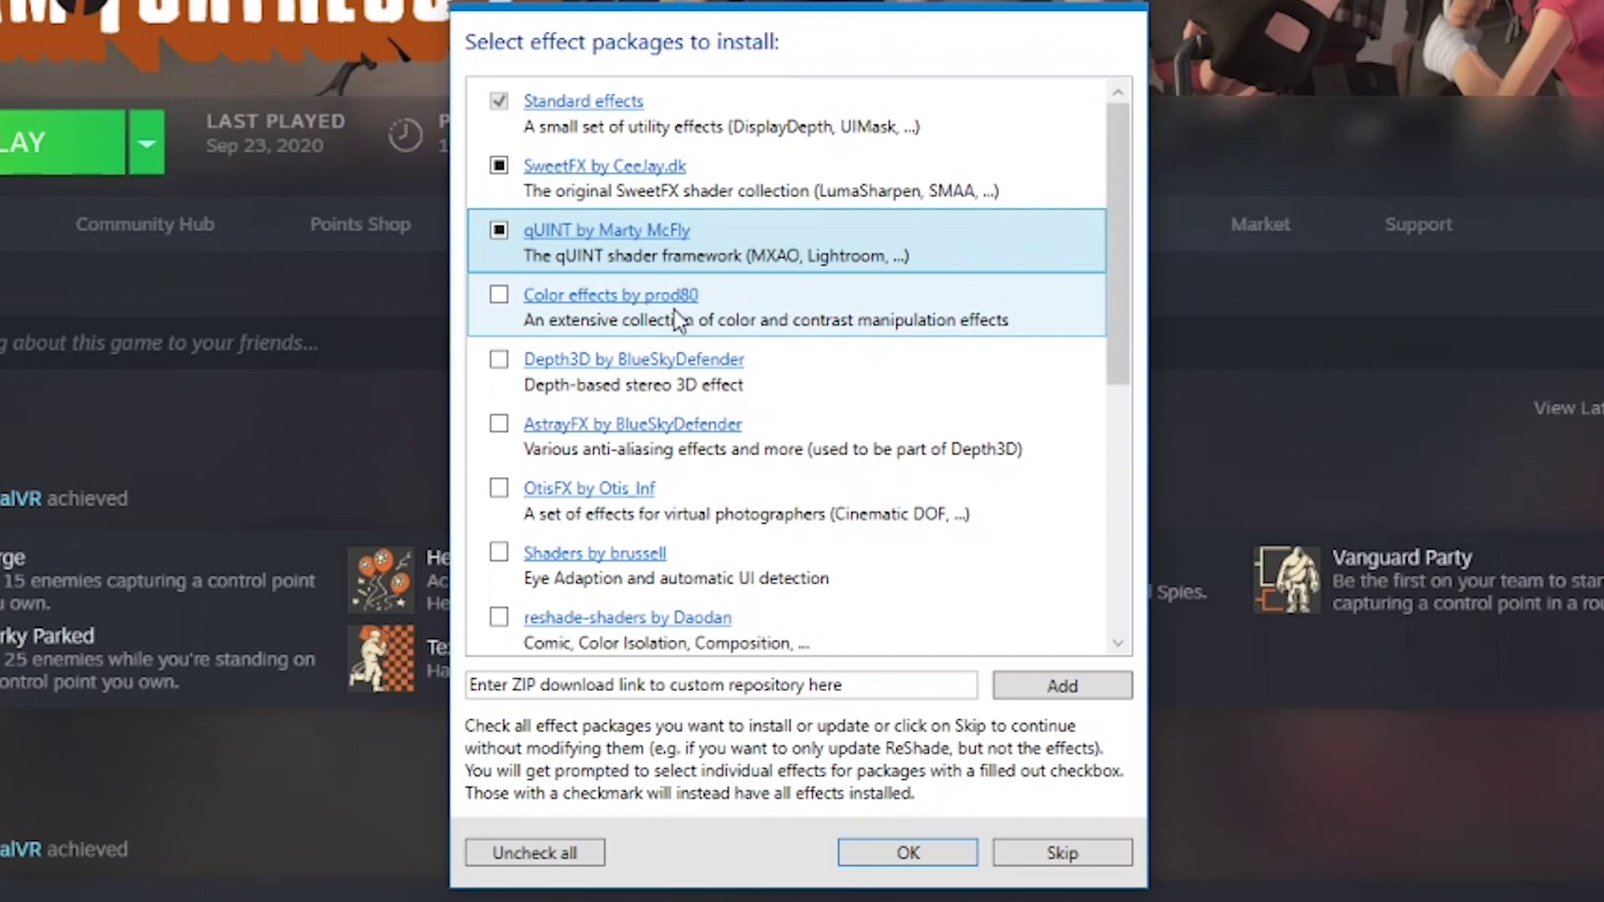
pyautogui.scroll(-3, 869, 418)
pyautogui.scroll(-1, 869, 418)
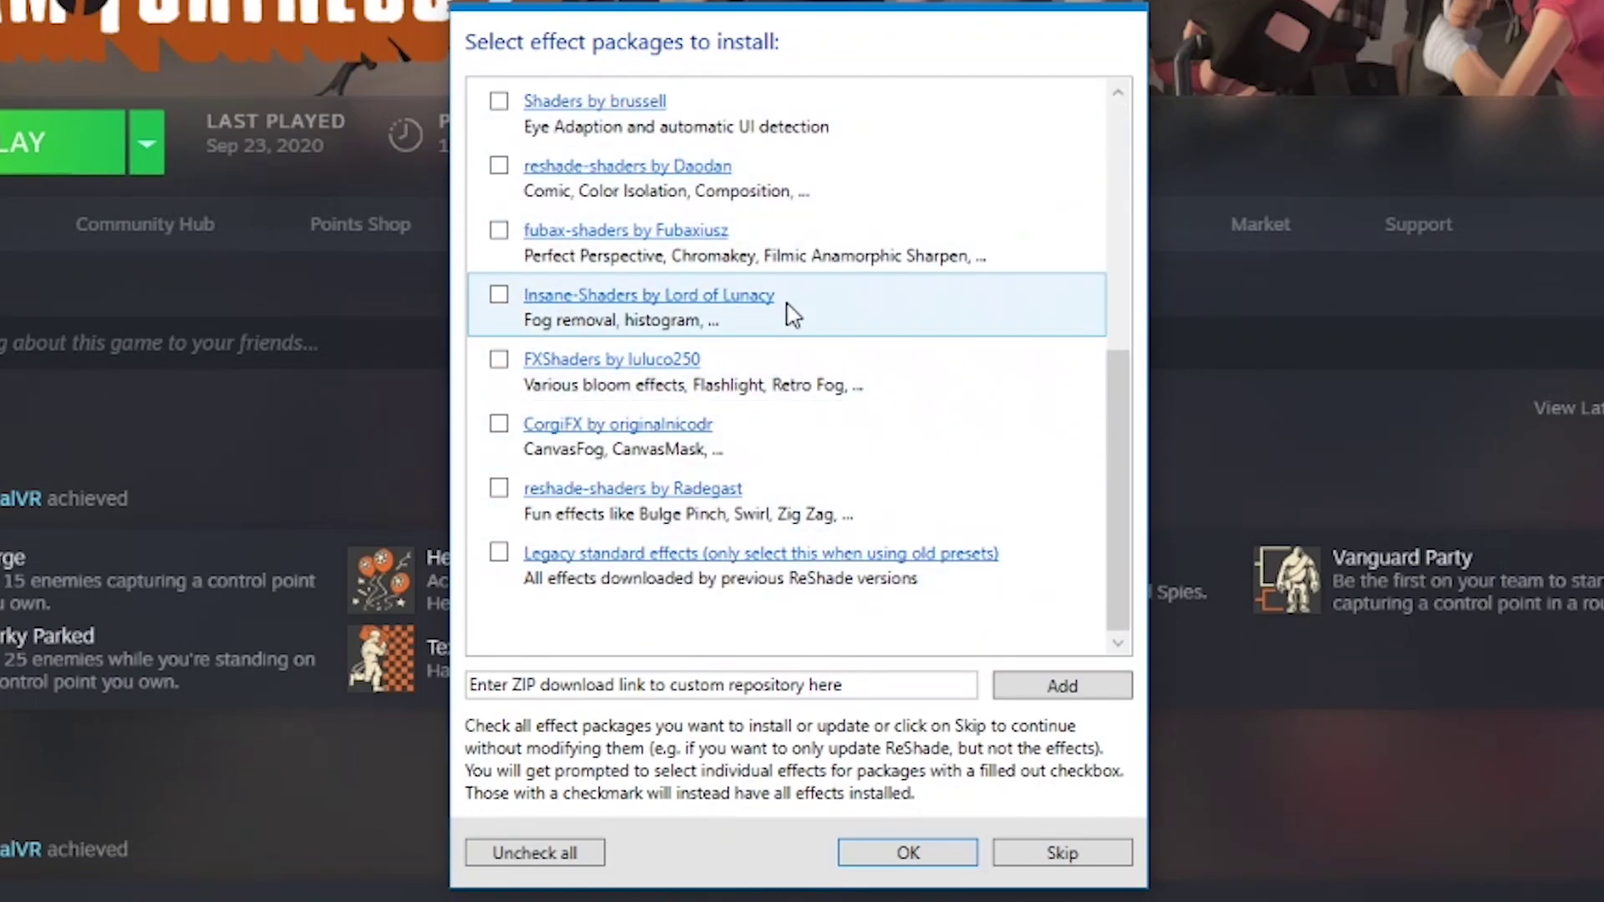
pyautogui.scroll(3, 713, 279)
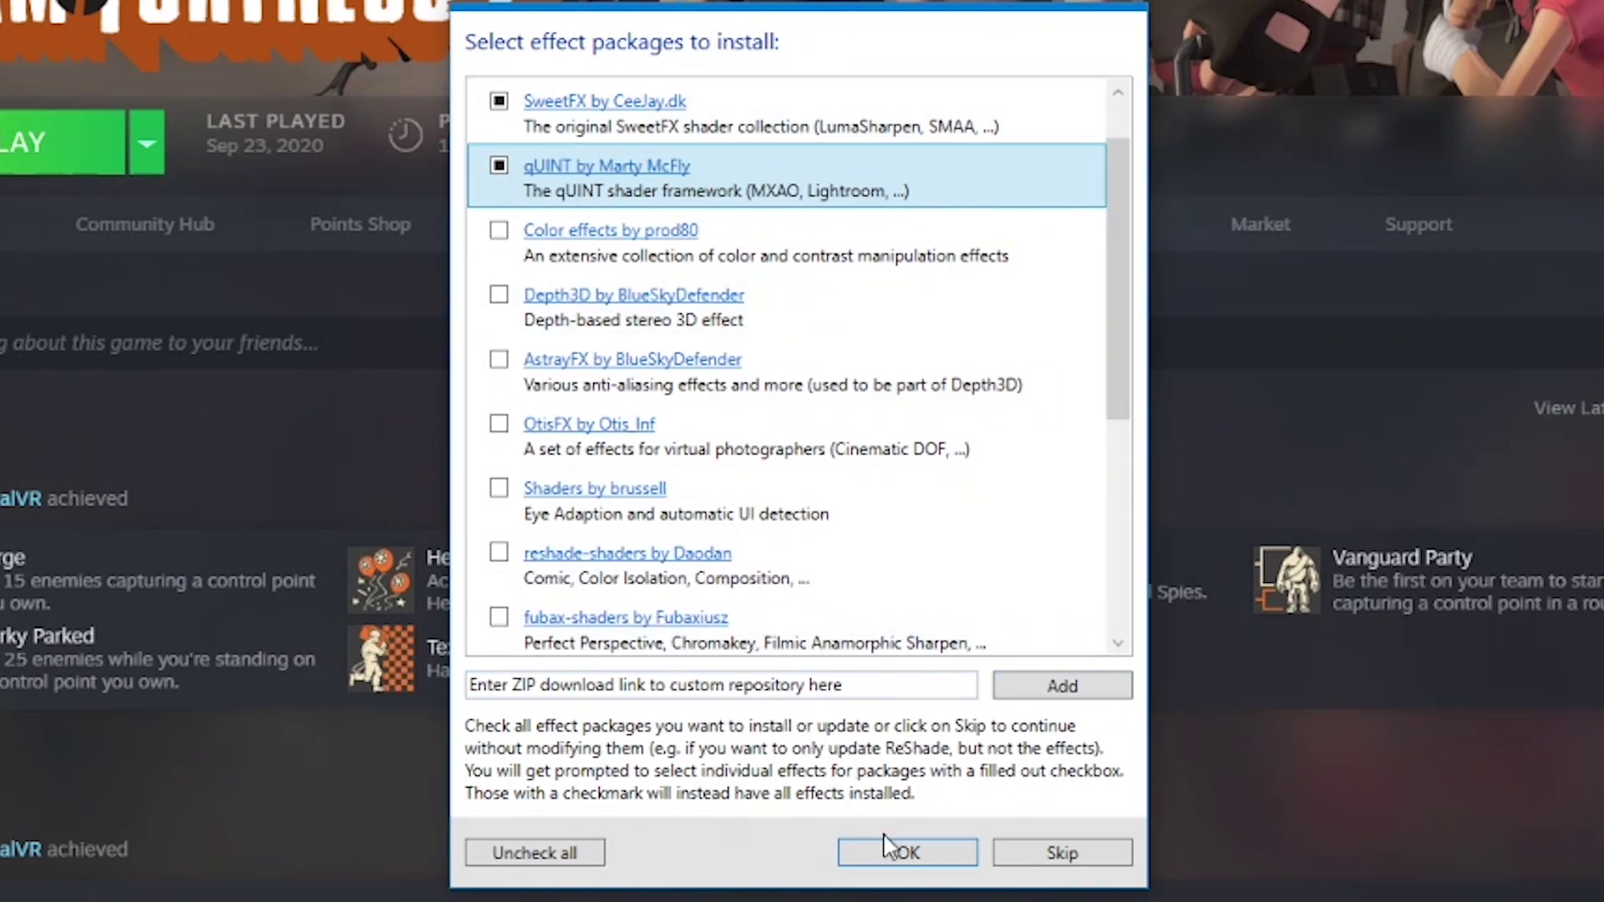
pyautogui.click(941, 837)
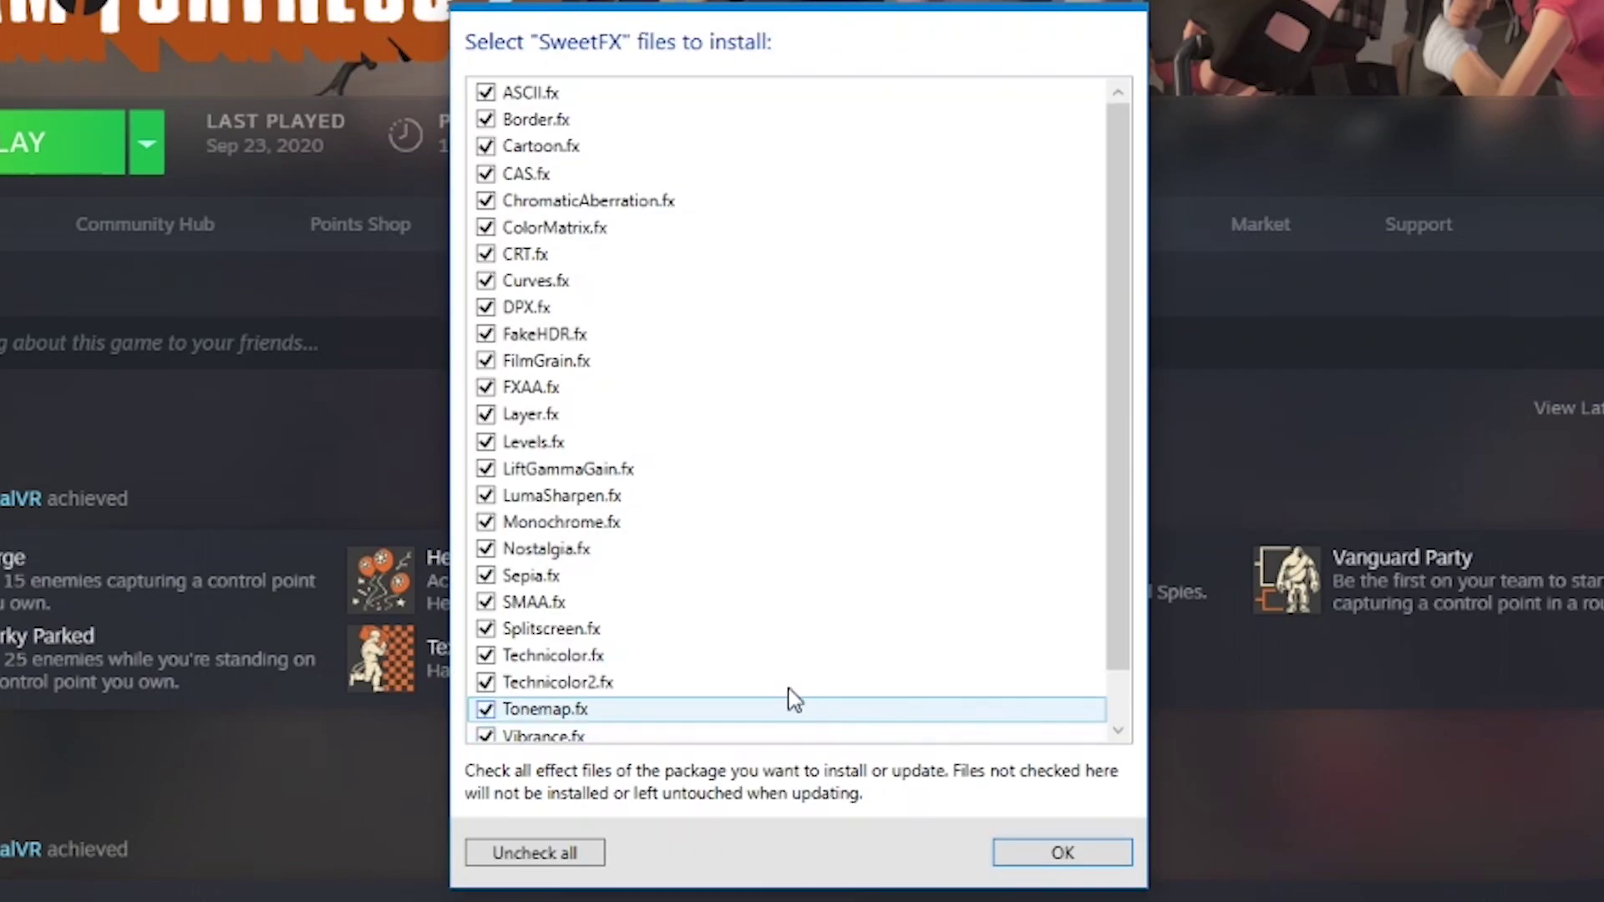
# Install all SweetFX and qUINT shader files
pyautogui.scroll(-1, 683, 640)
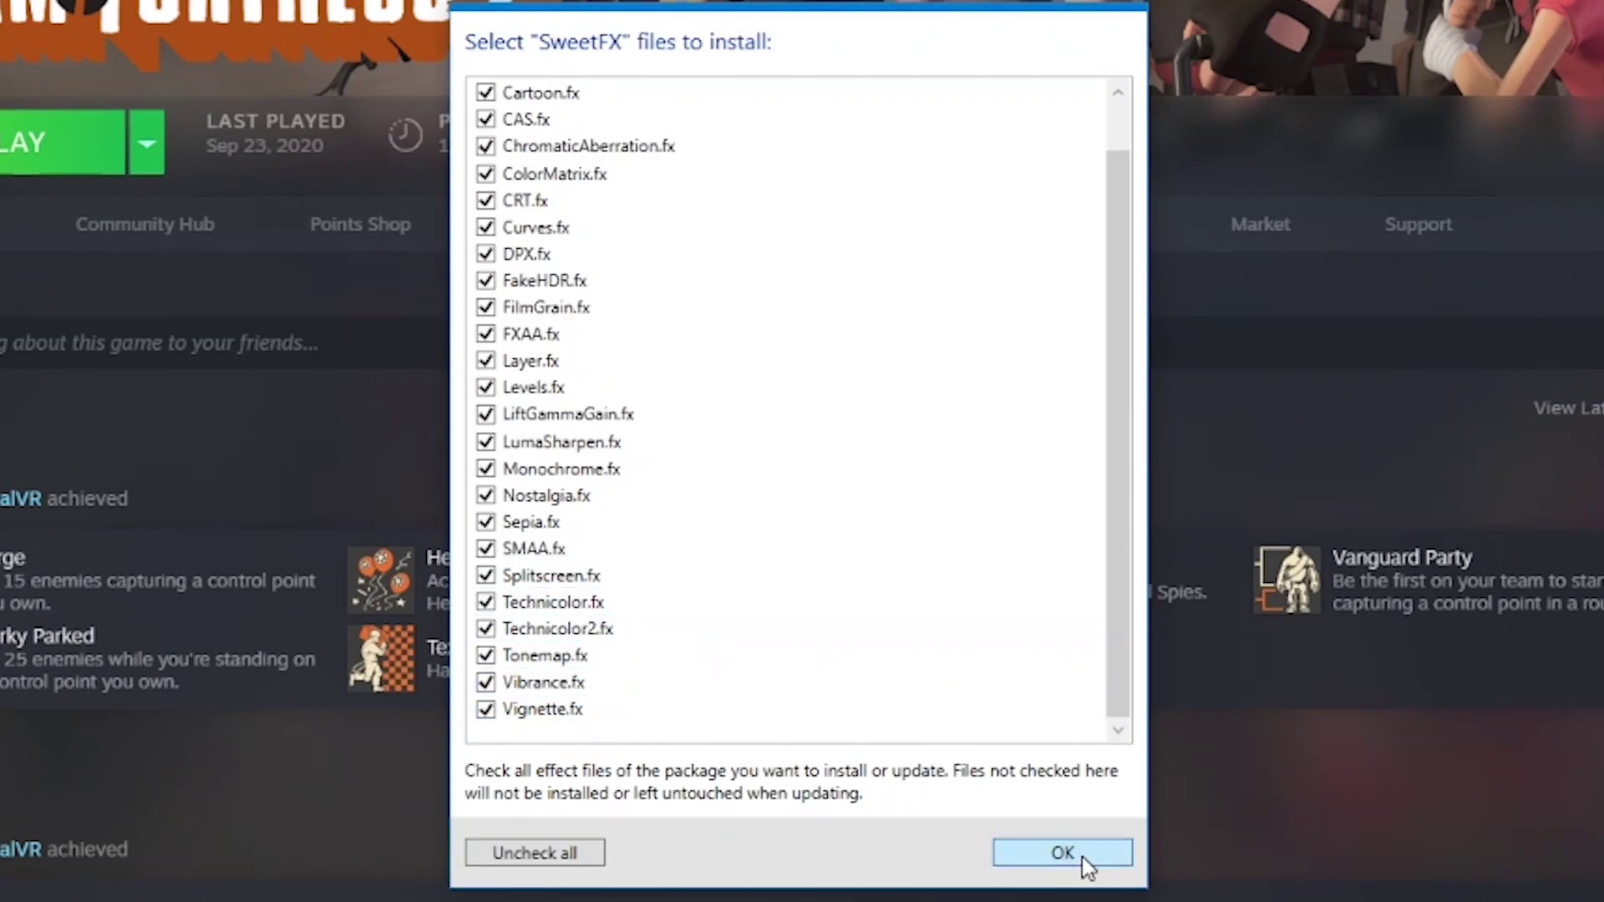
pyautogui.click(1081, 855)
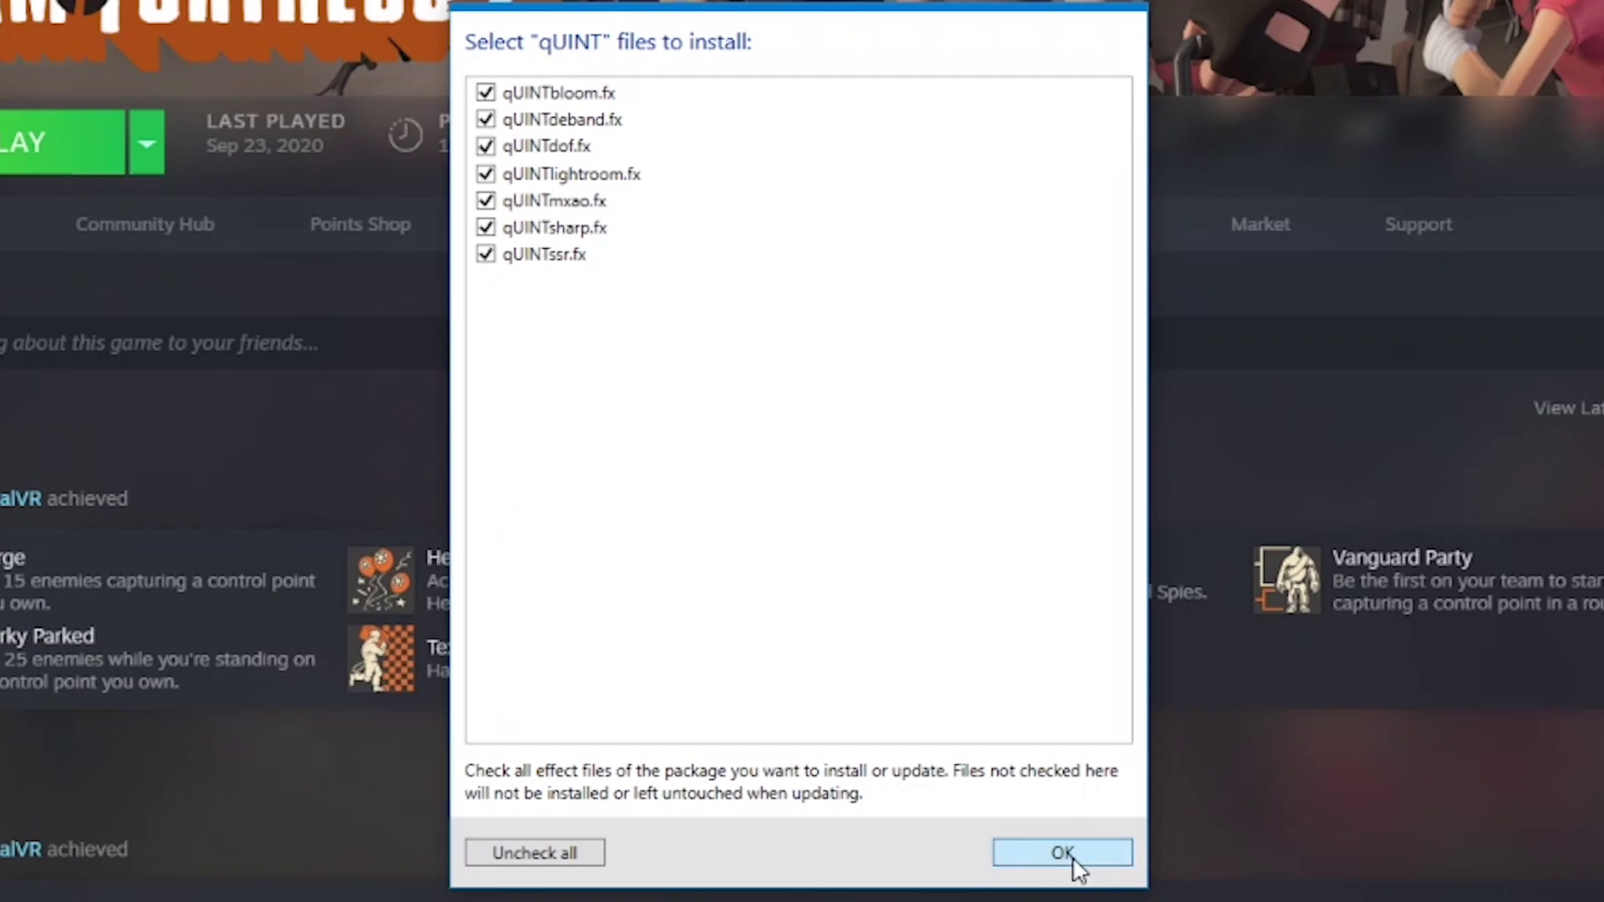
pyautogui.click(1083, 859)
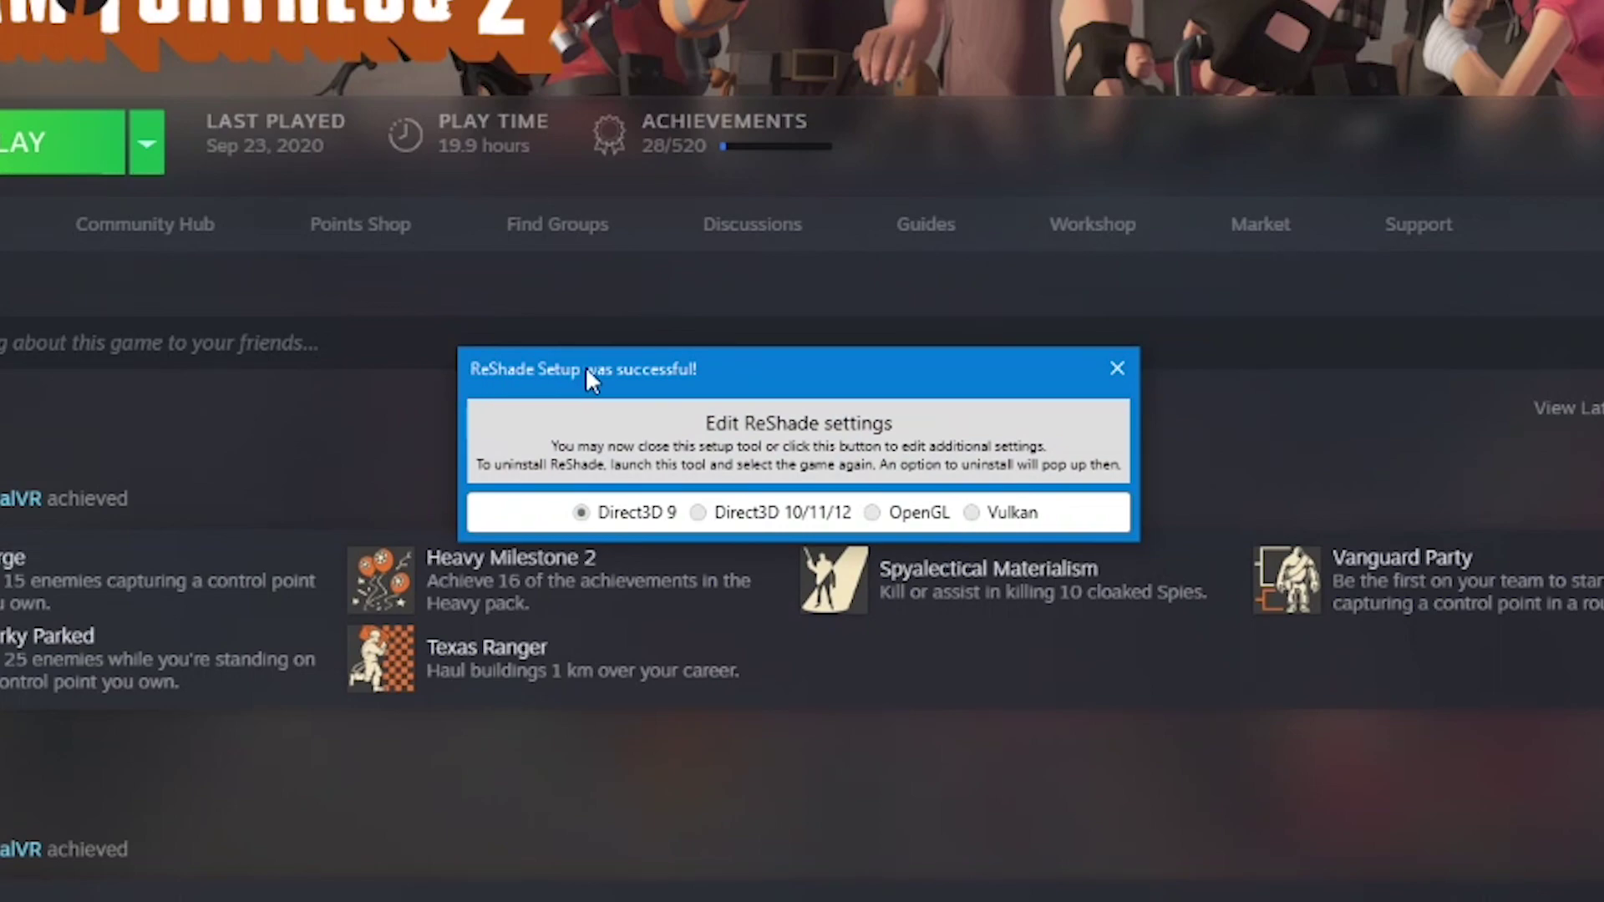
# Dismiss the setup success message, minimize Steam and bring up the Team Fortress 2 folder window
pyautogui.click(1118, 369)
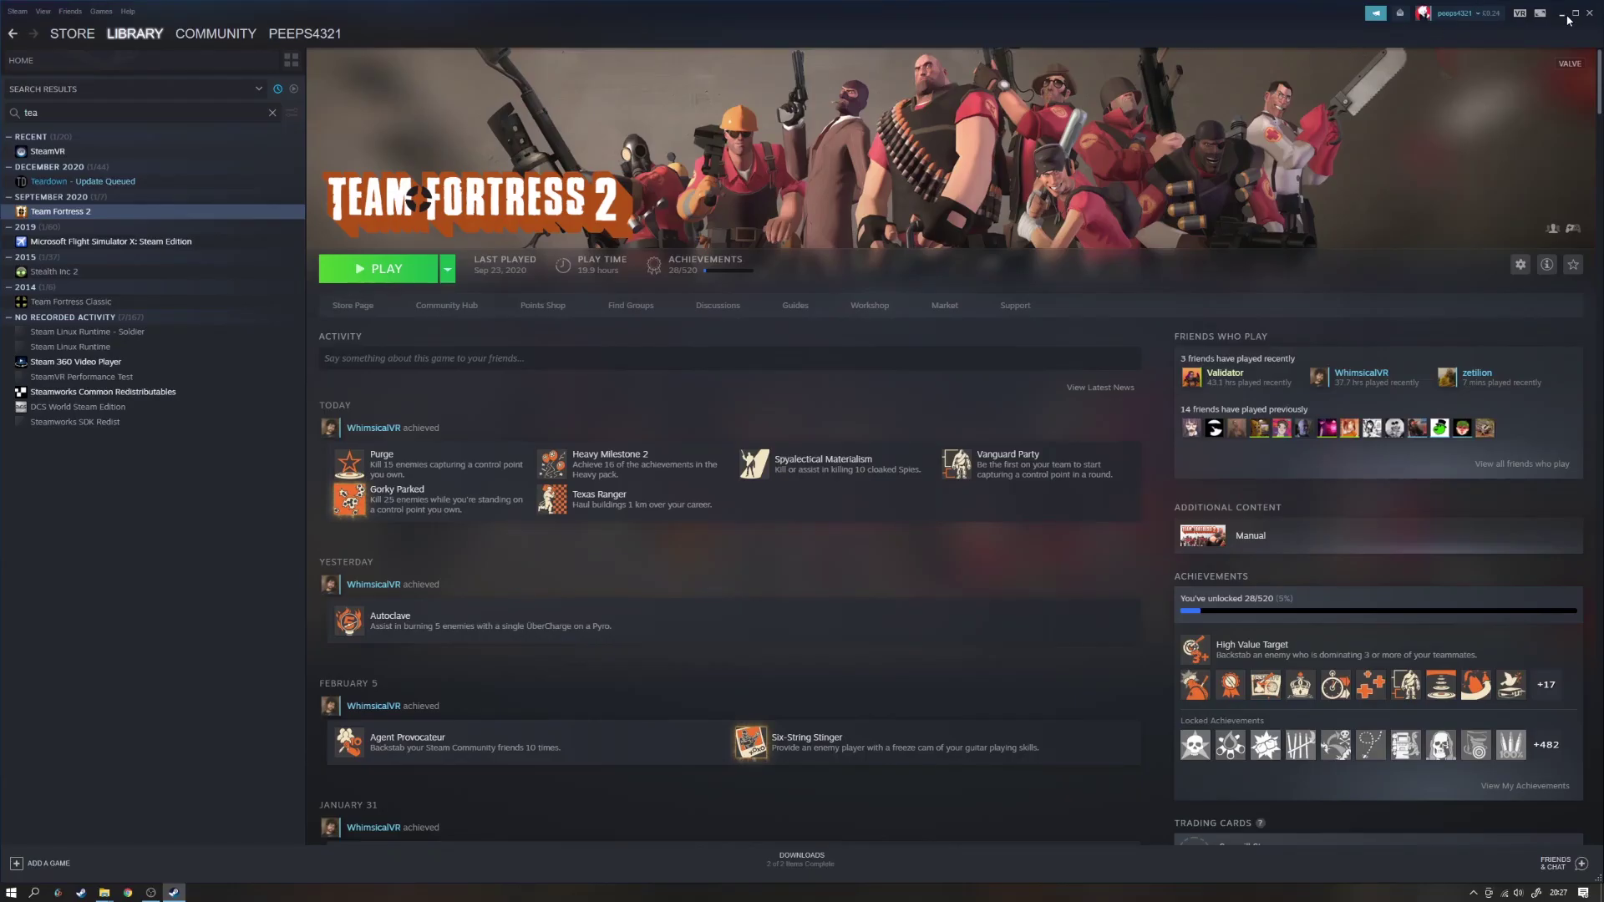
pyautogui.click(1562, 15)
pyautogui.click(102, 893)
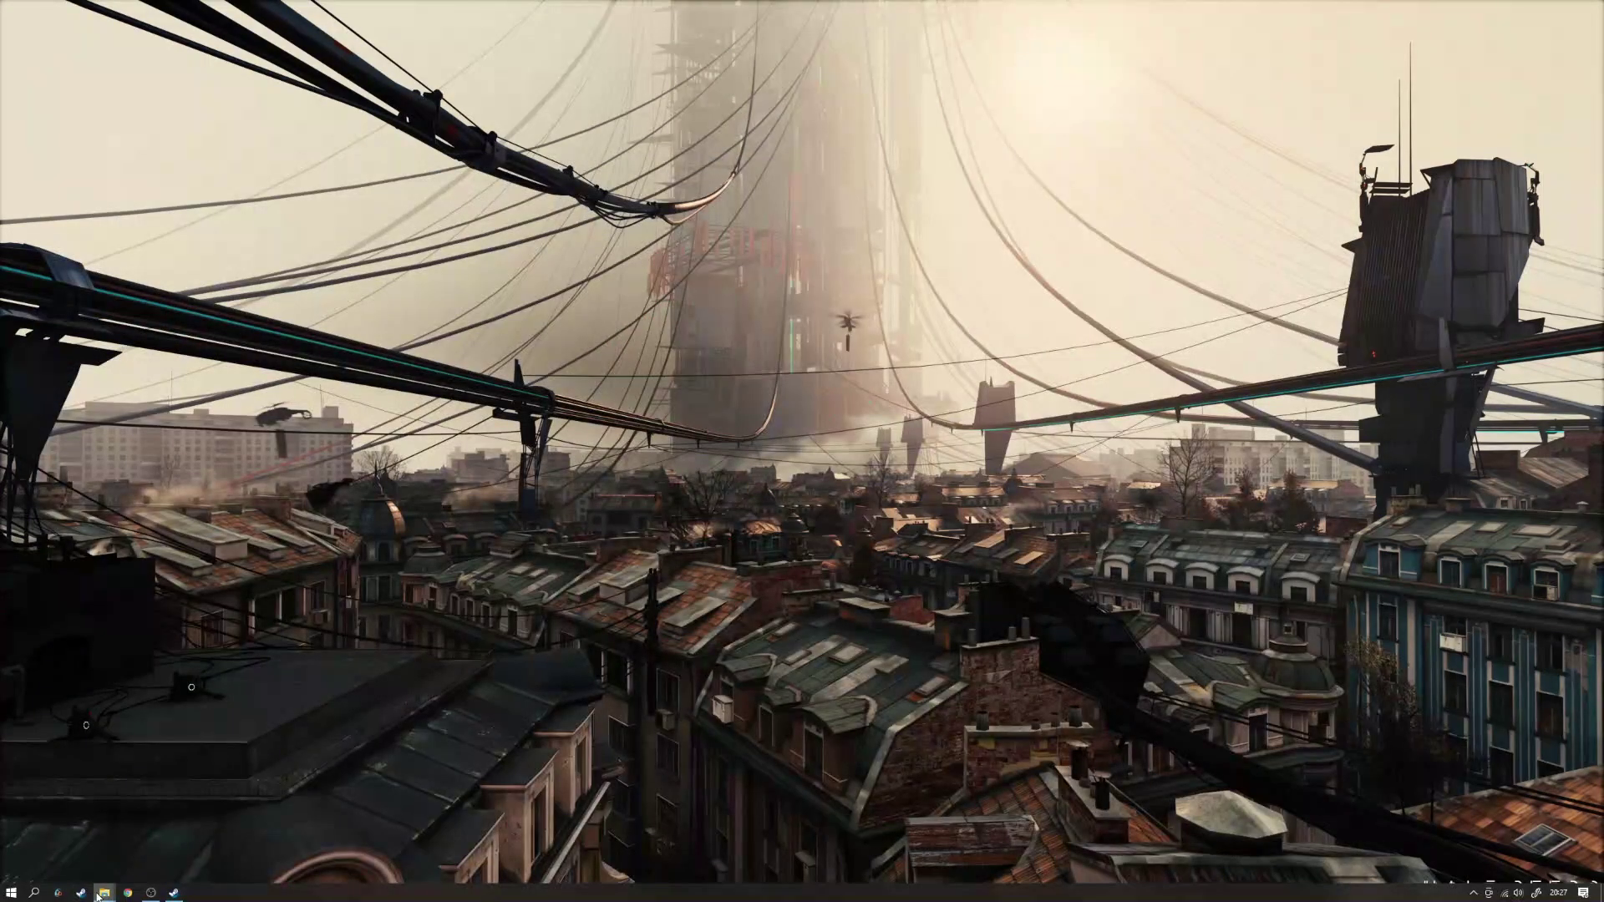
pyautogui.click(201, 836)
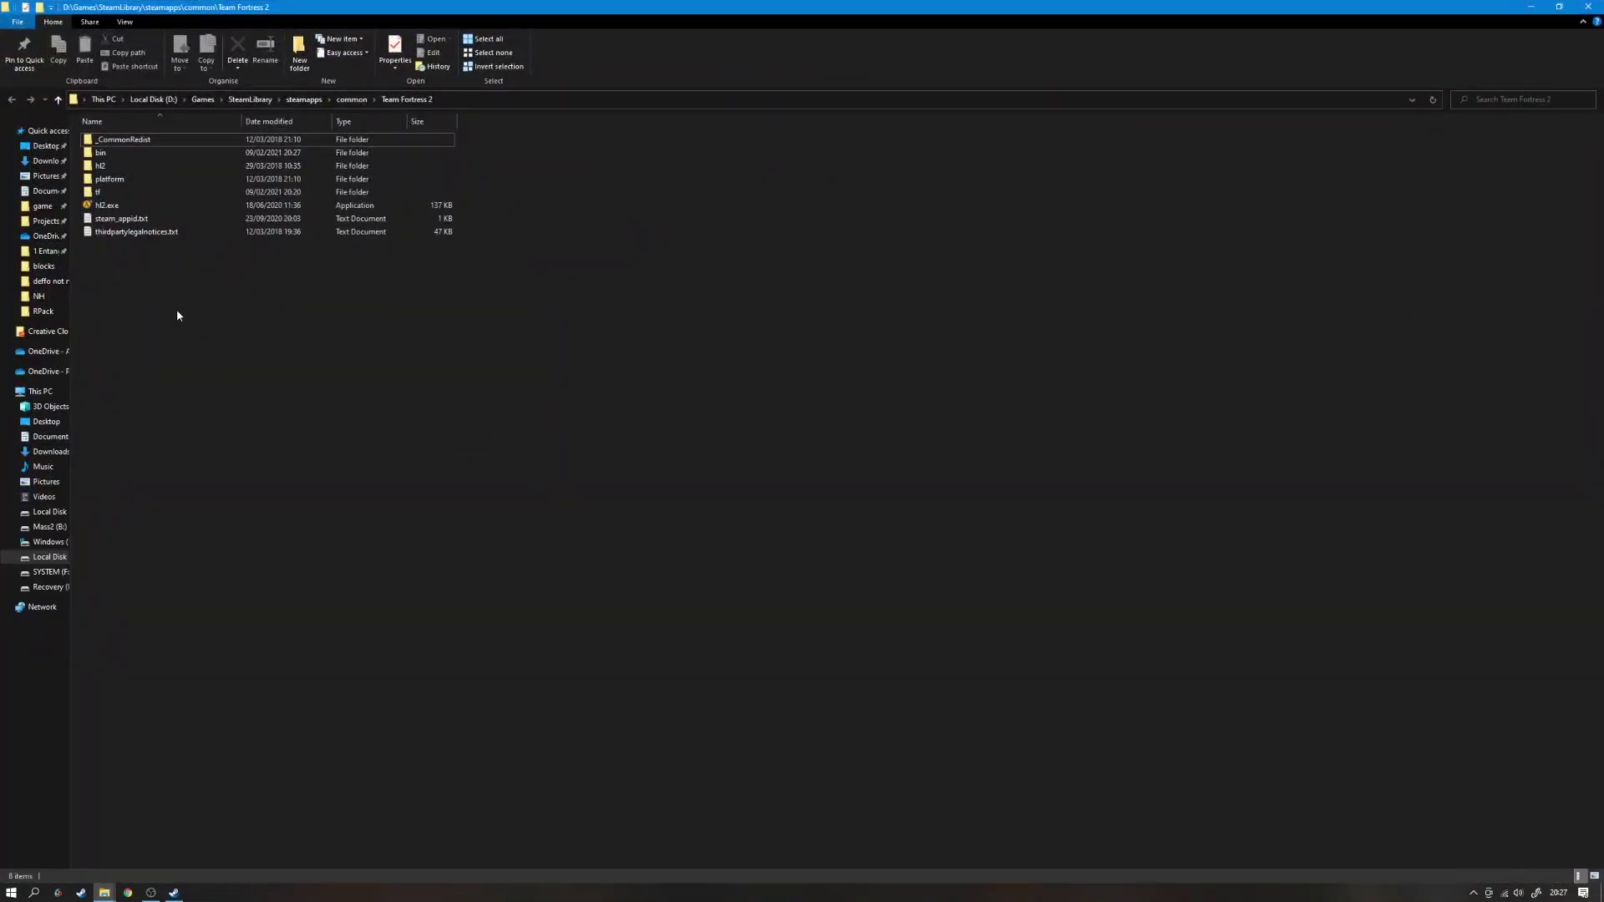
# Look inside bin, return to the Team Fortress 2 folder and open hl2
pyautogui.doubleClick(157, 160)
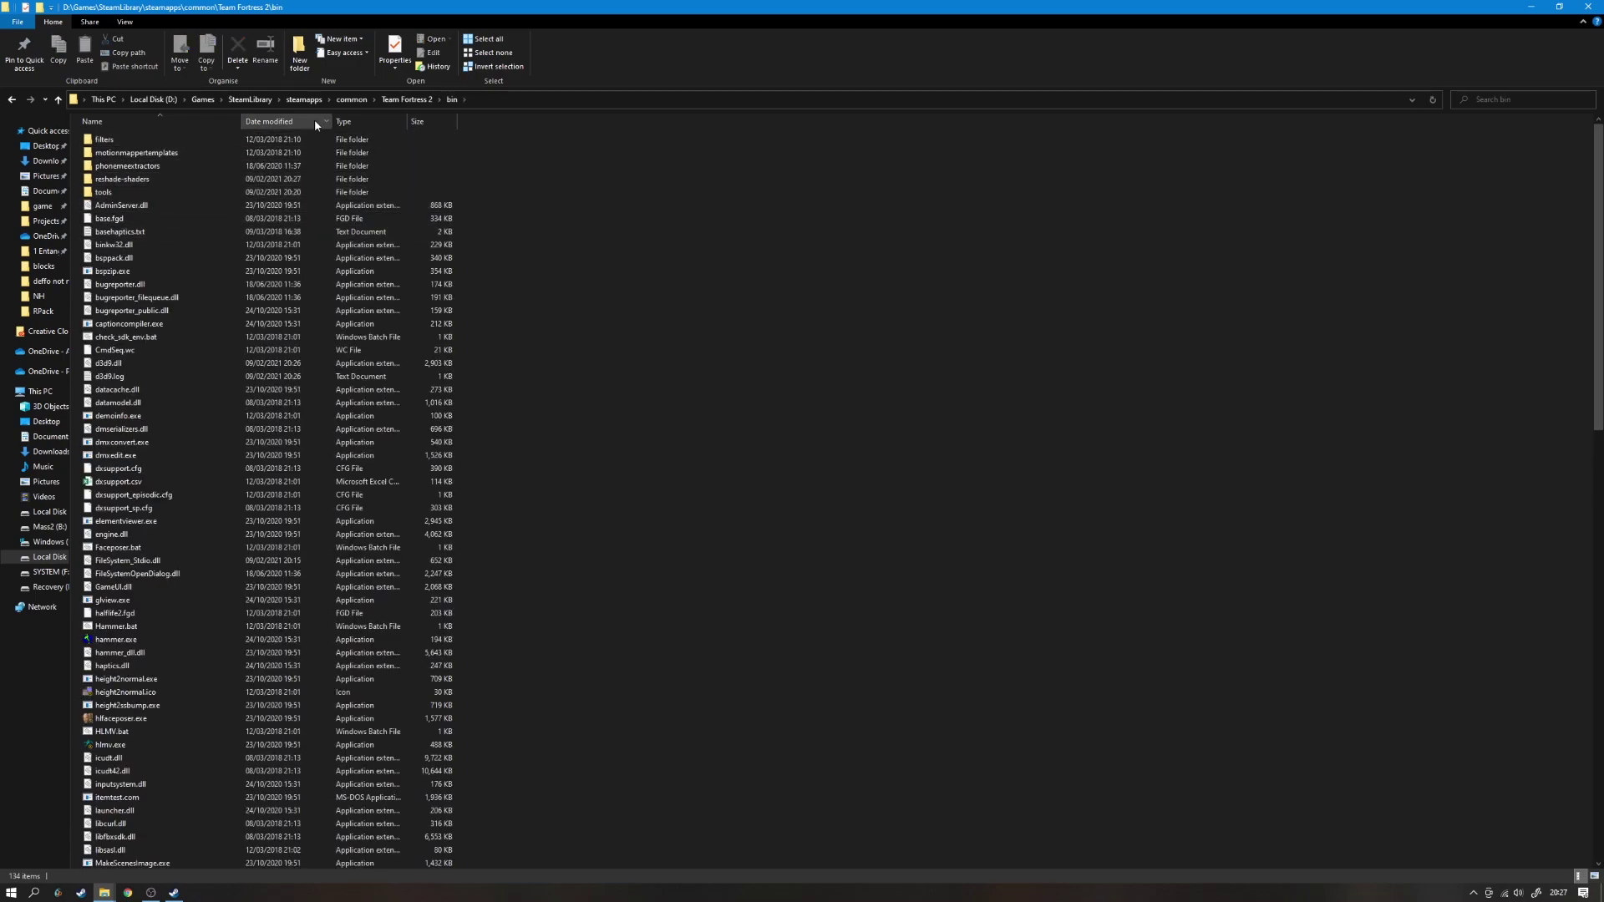
pyautogui.click(407, 99)
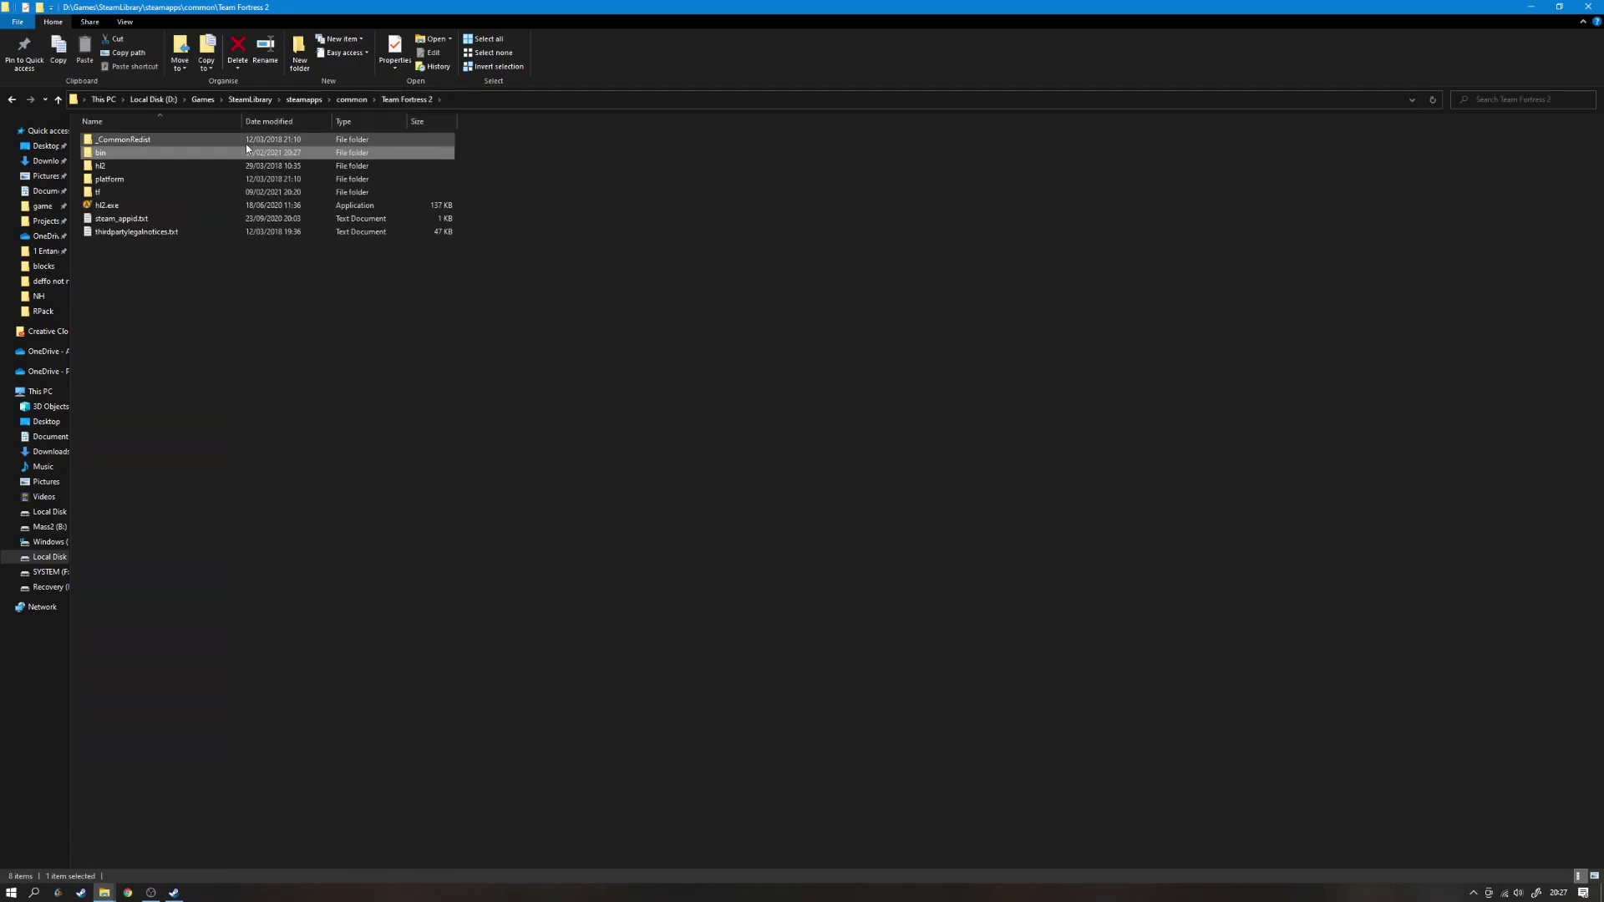
pyautogui.moveTo(135, 253); pyautogui.dragTo(142, 288)
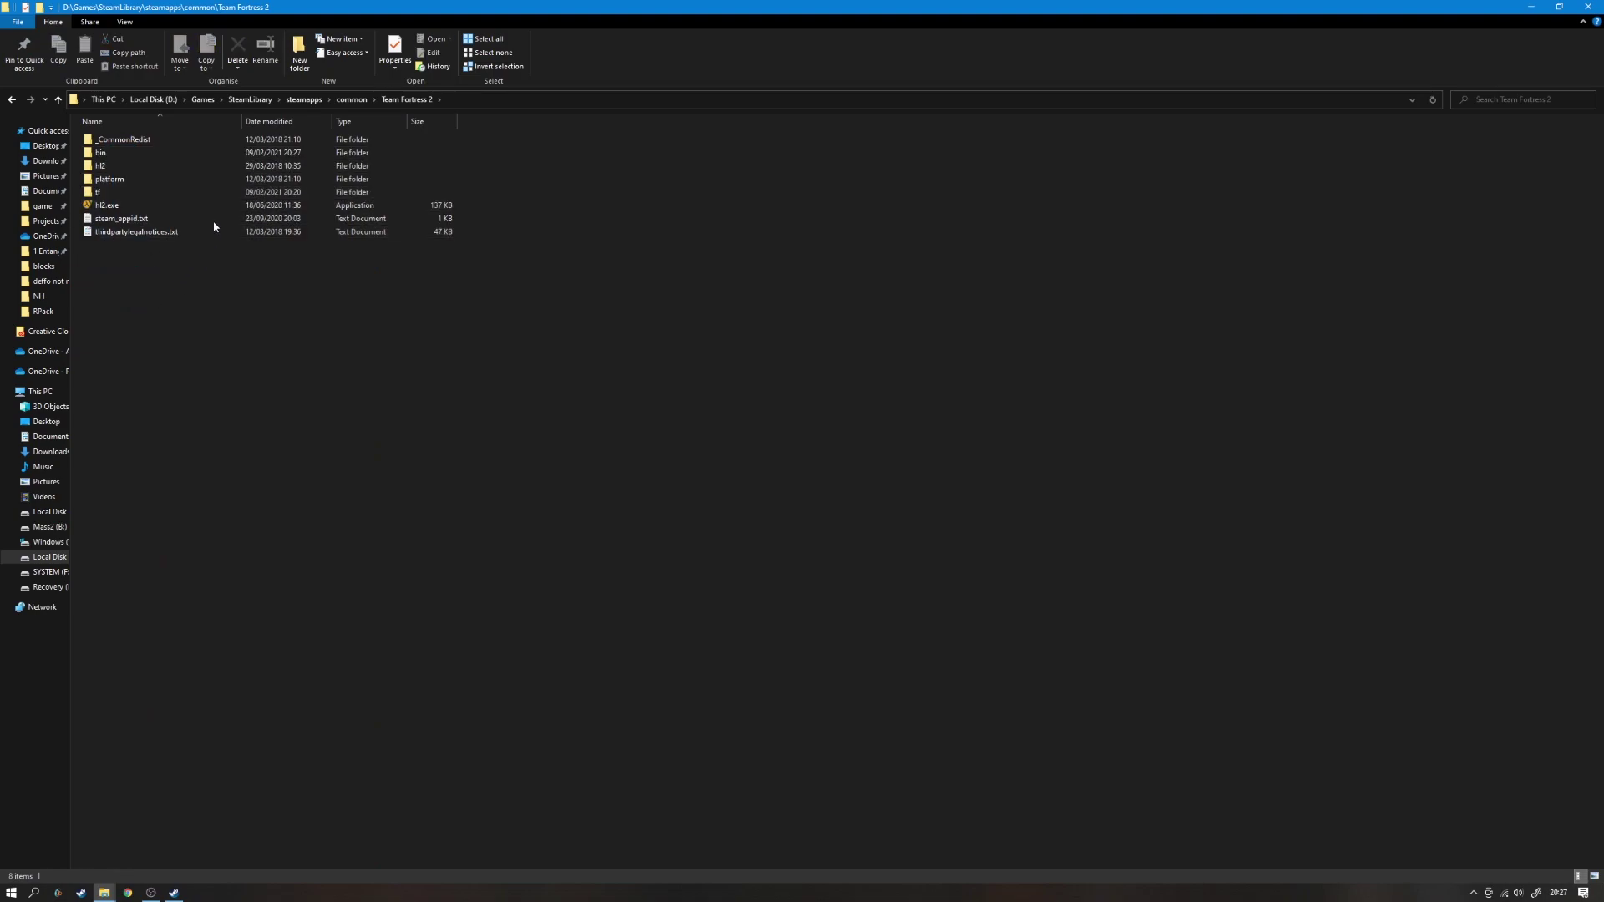
pyautogui.doubleClick(125, 165)
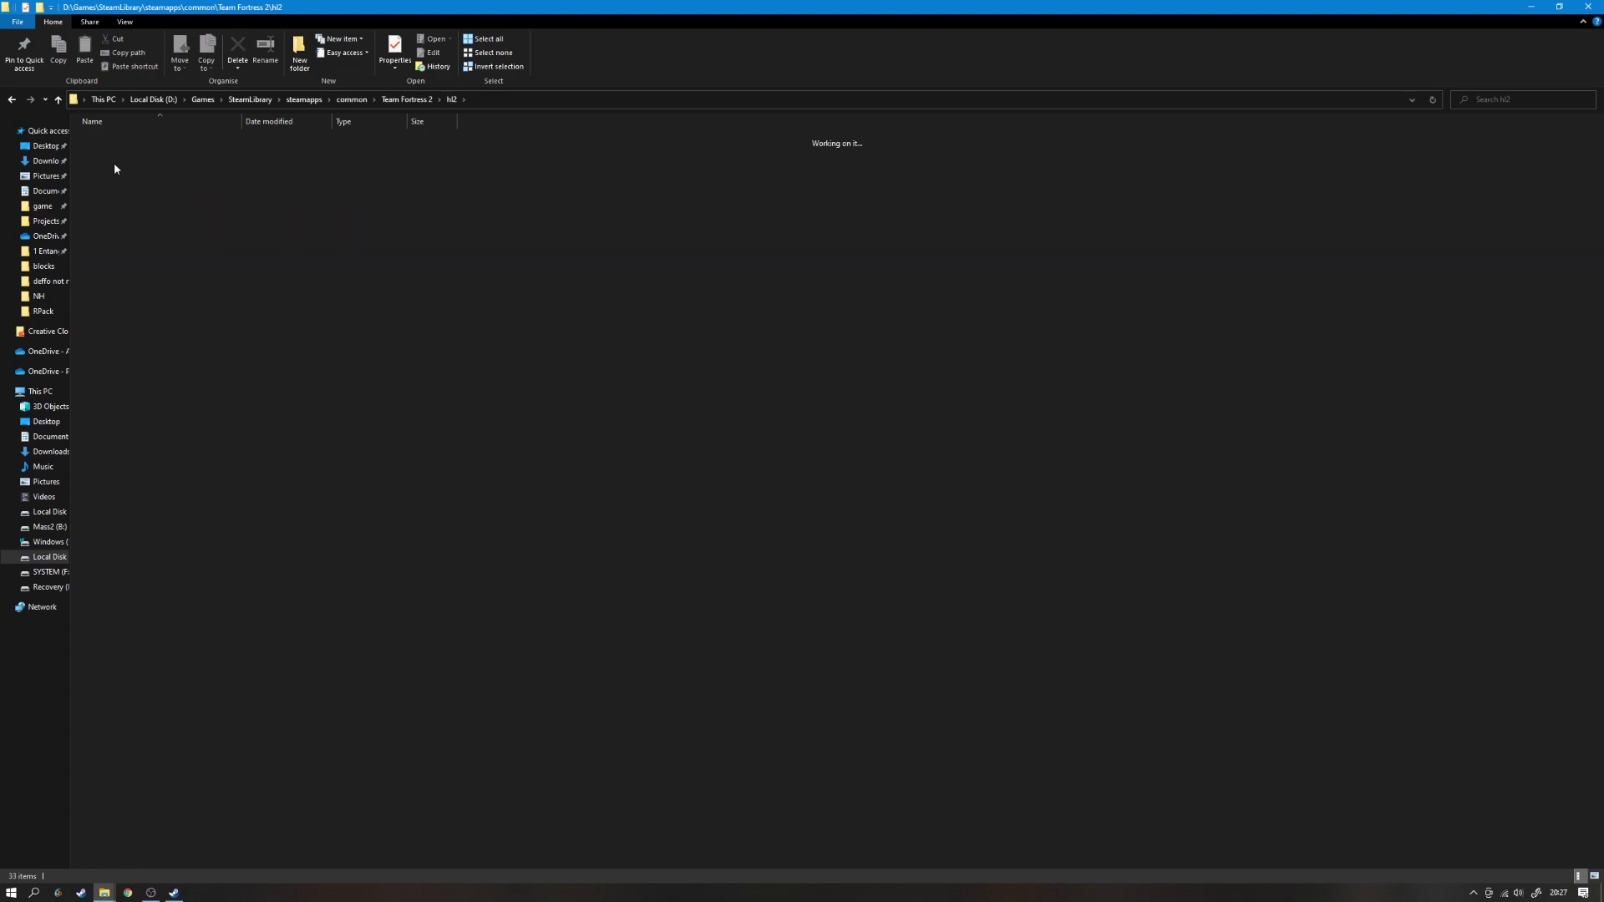
# Return to the bin folder and select reshade-shaders, d3d9.dll and d3d9.log
pyautogui.hotkey('alt', 'Left')
pyautogui.doubleClick(124, 152)
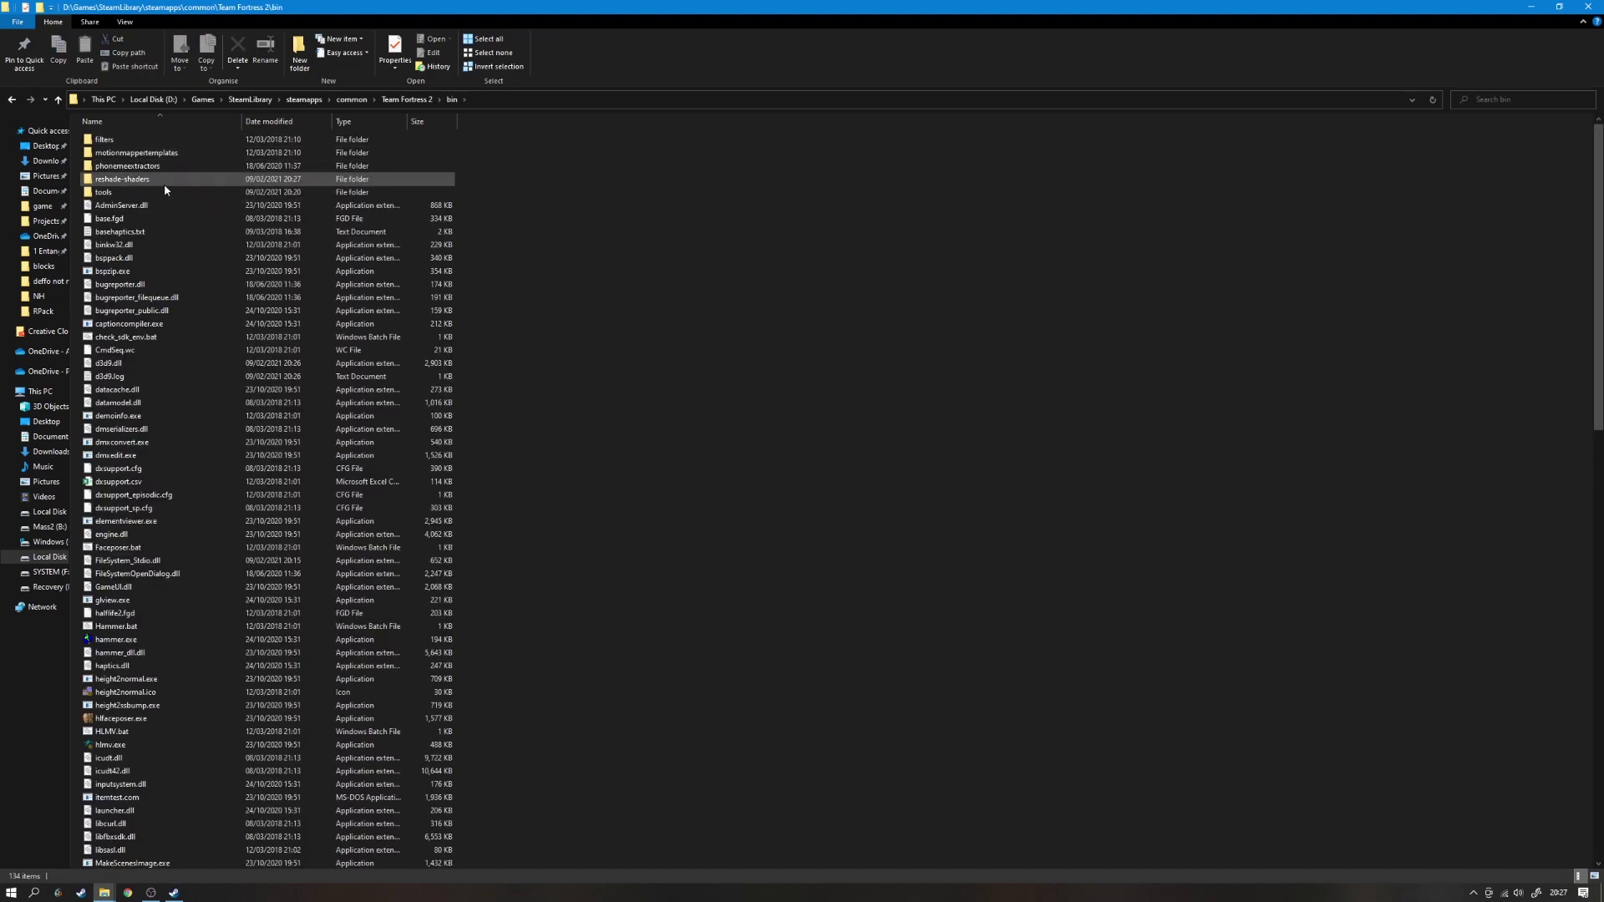
pyautogui.click(168, 182)
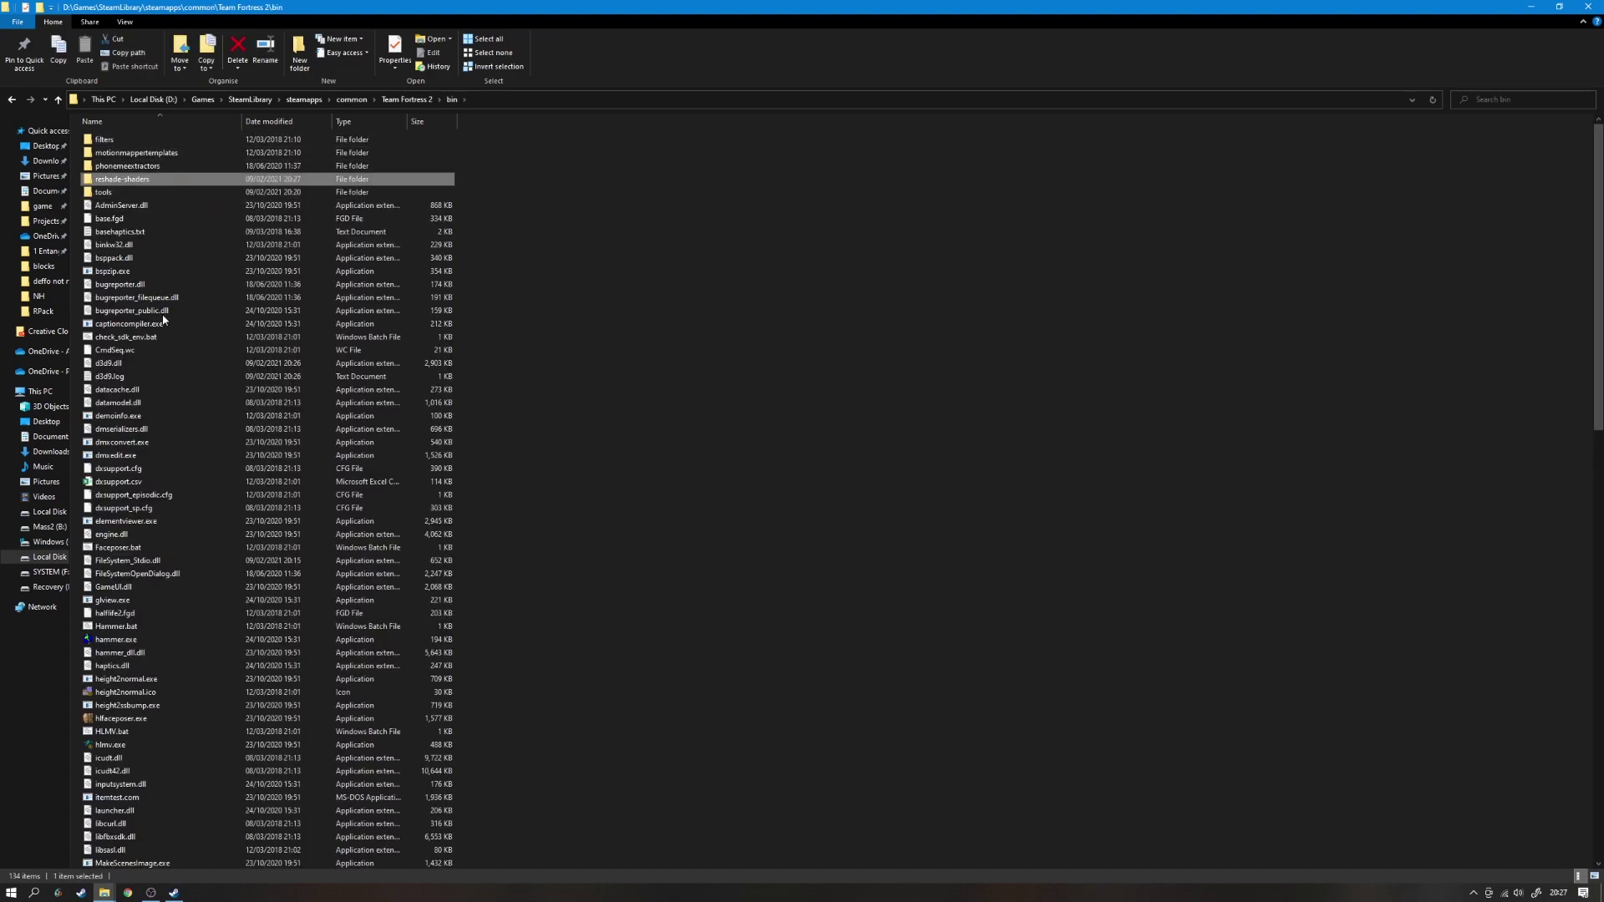
pyautogui.click(139, 366)
pyautogui.keyDown('shift'); pyautogui.click(134, 378); pyautogui.keyUp('shift')
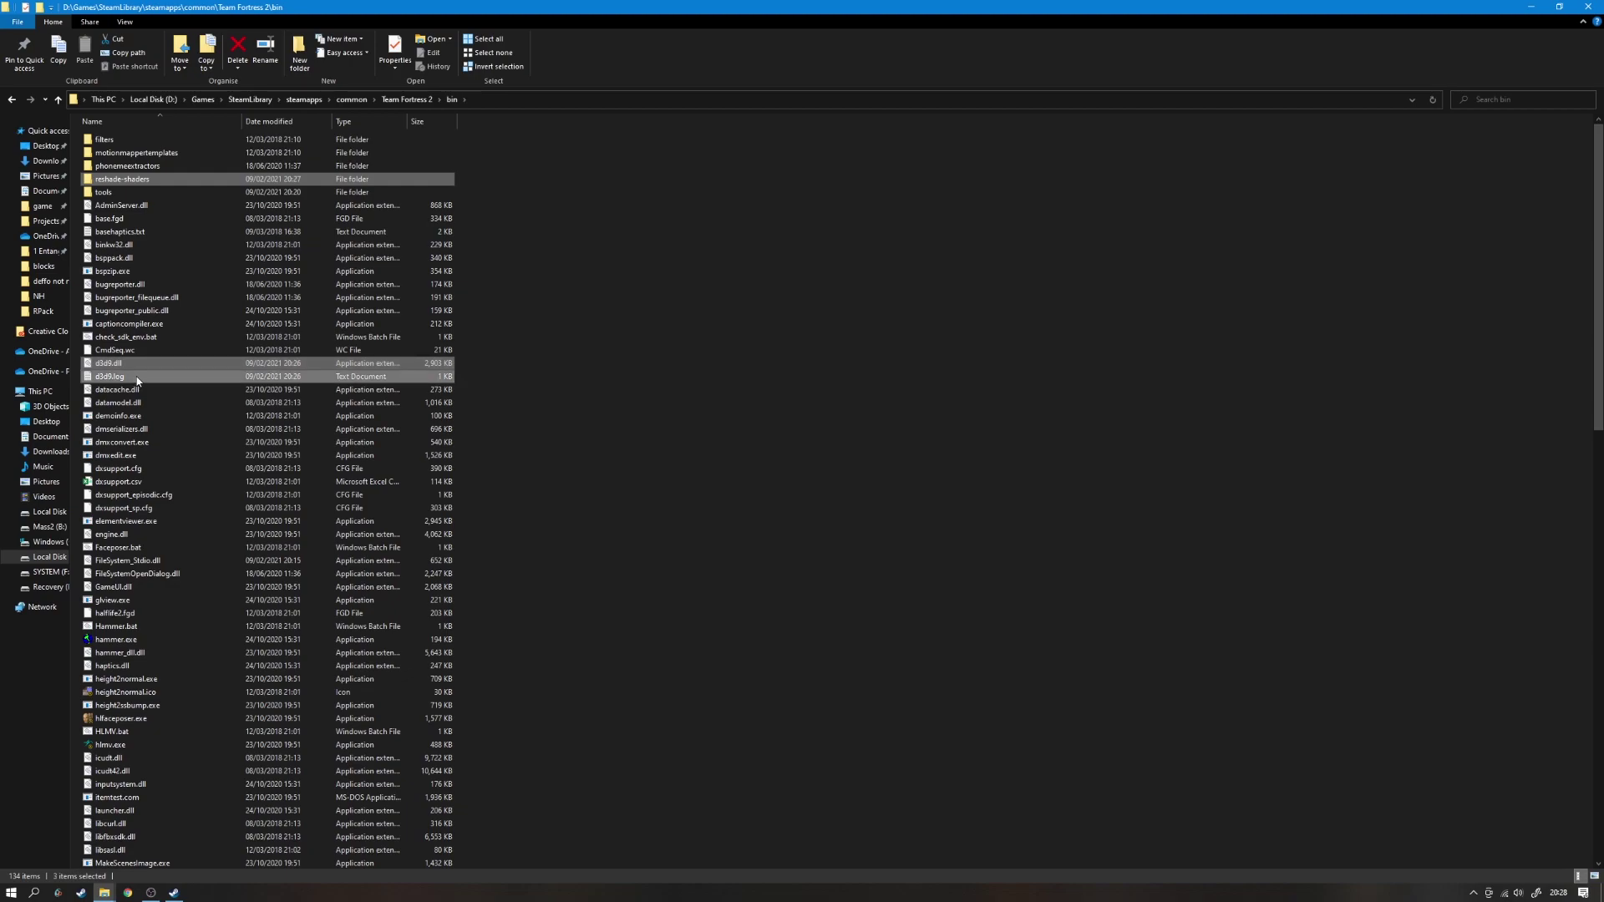
# Open bin's reshade-shaders folder, showing its Shaders and Textures folders
pyautogui.scroll(-6, 161, 794)
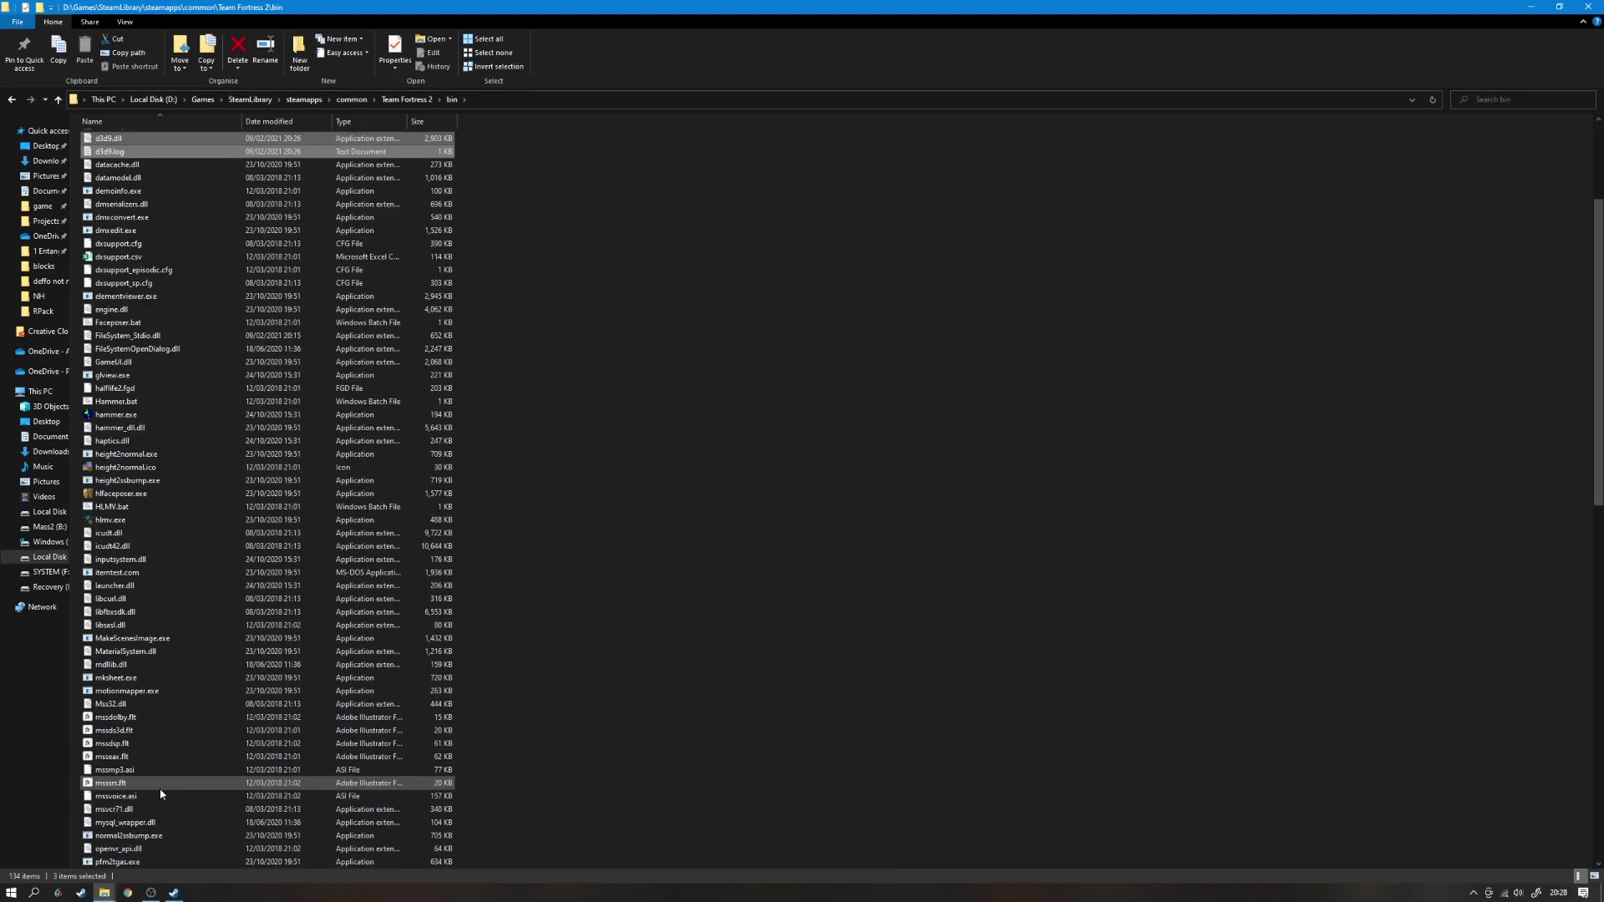
pyautogui.scroll(-5, 161, 793)
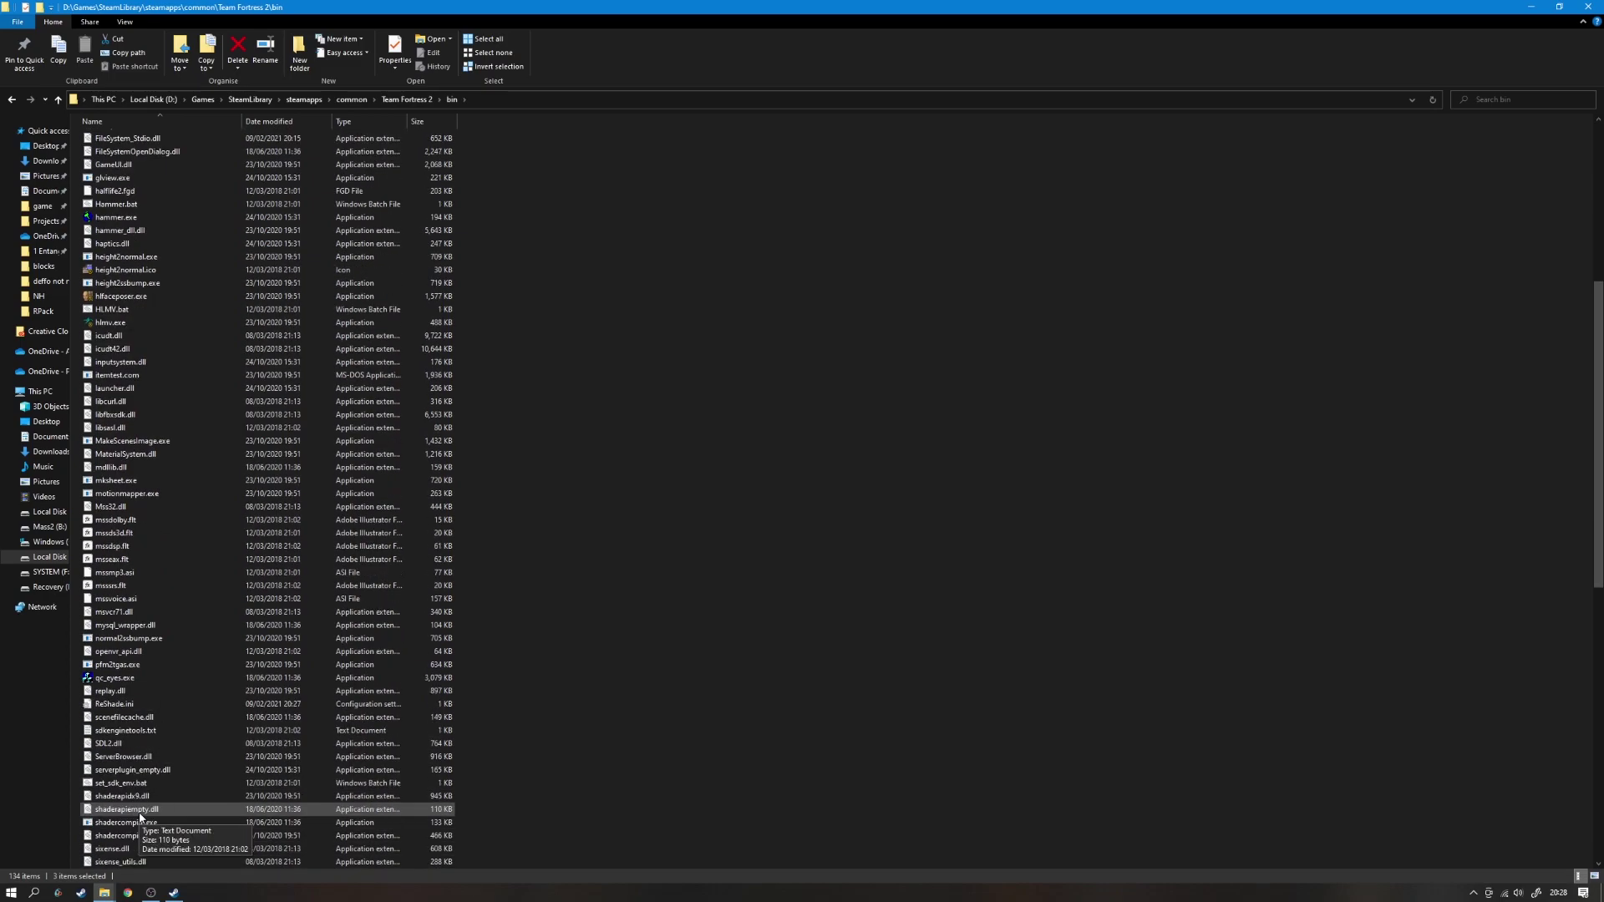
pyautogui.scroll(4, 139, 818)
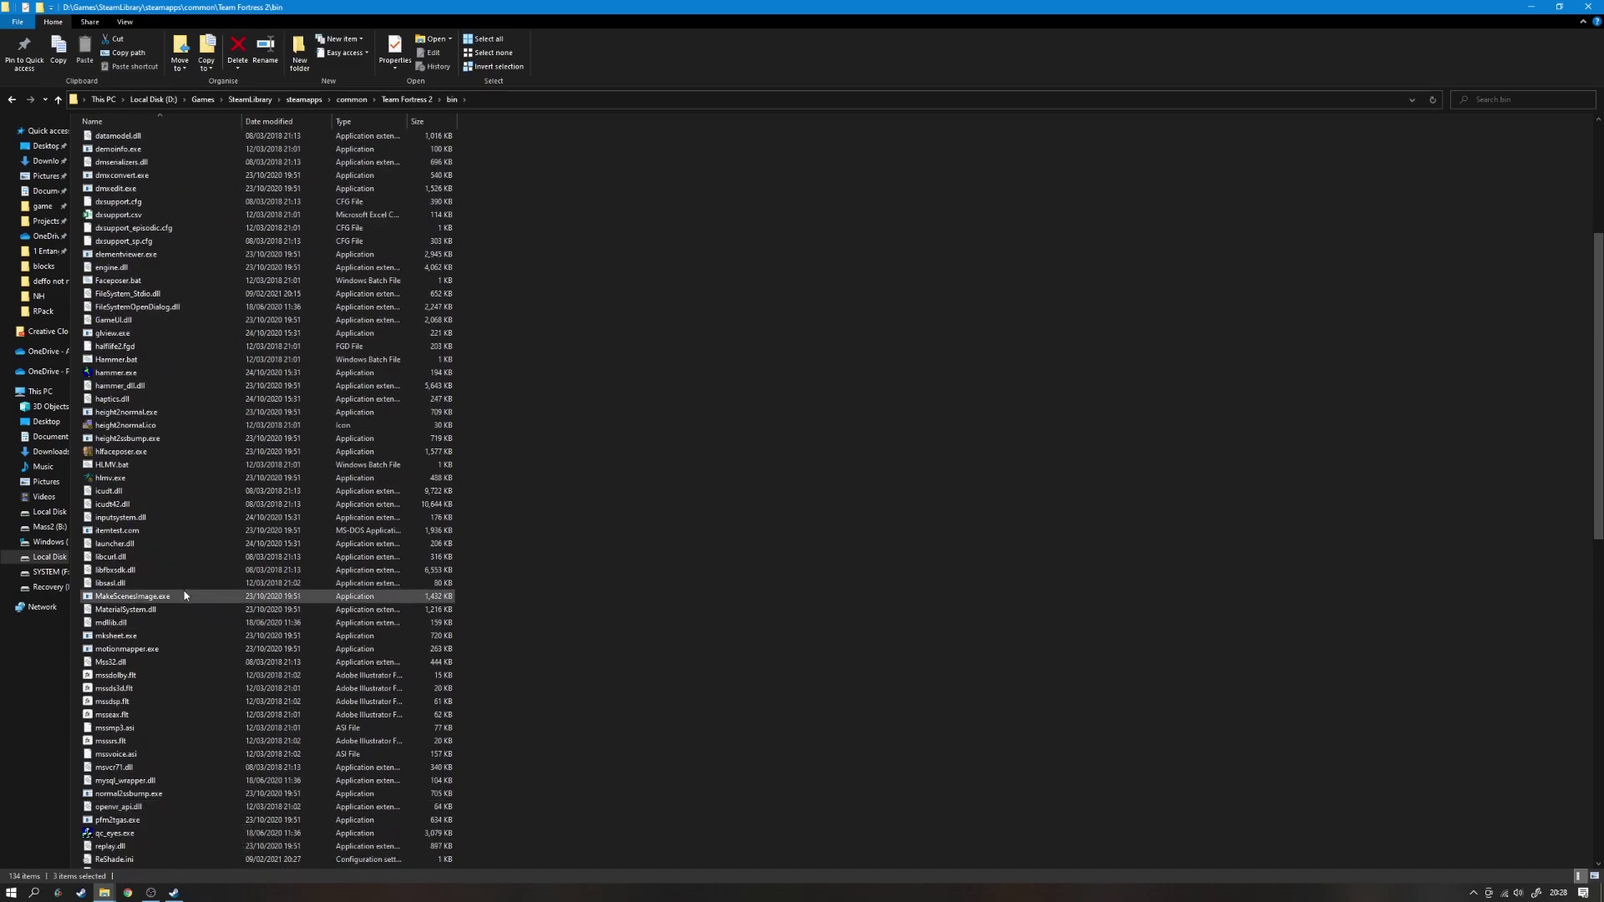
pyautogui.scroll(-6, 162, 589)
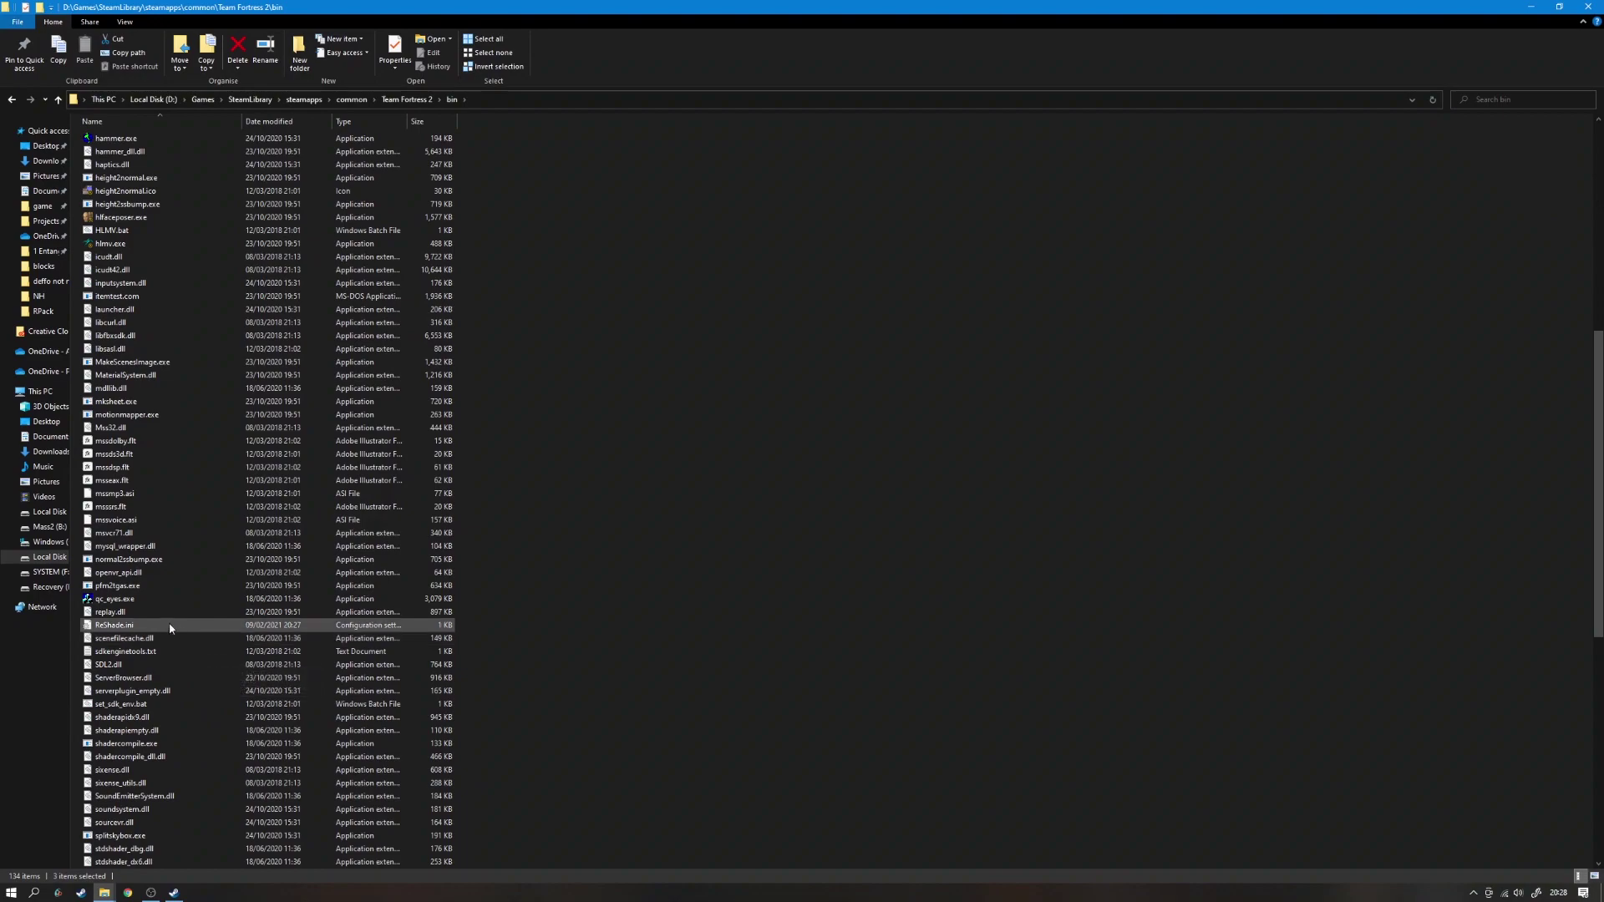
pyautogui.scroll(13, 220, 625)
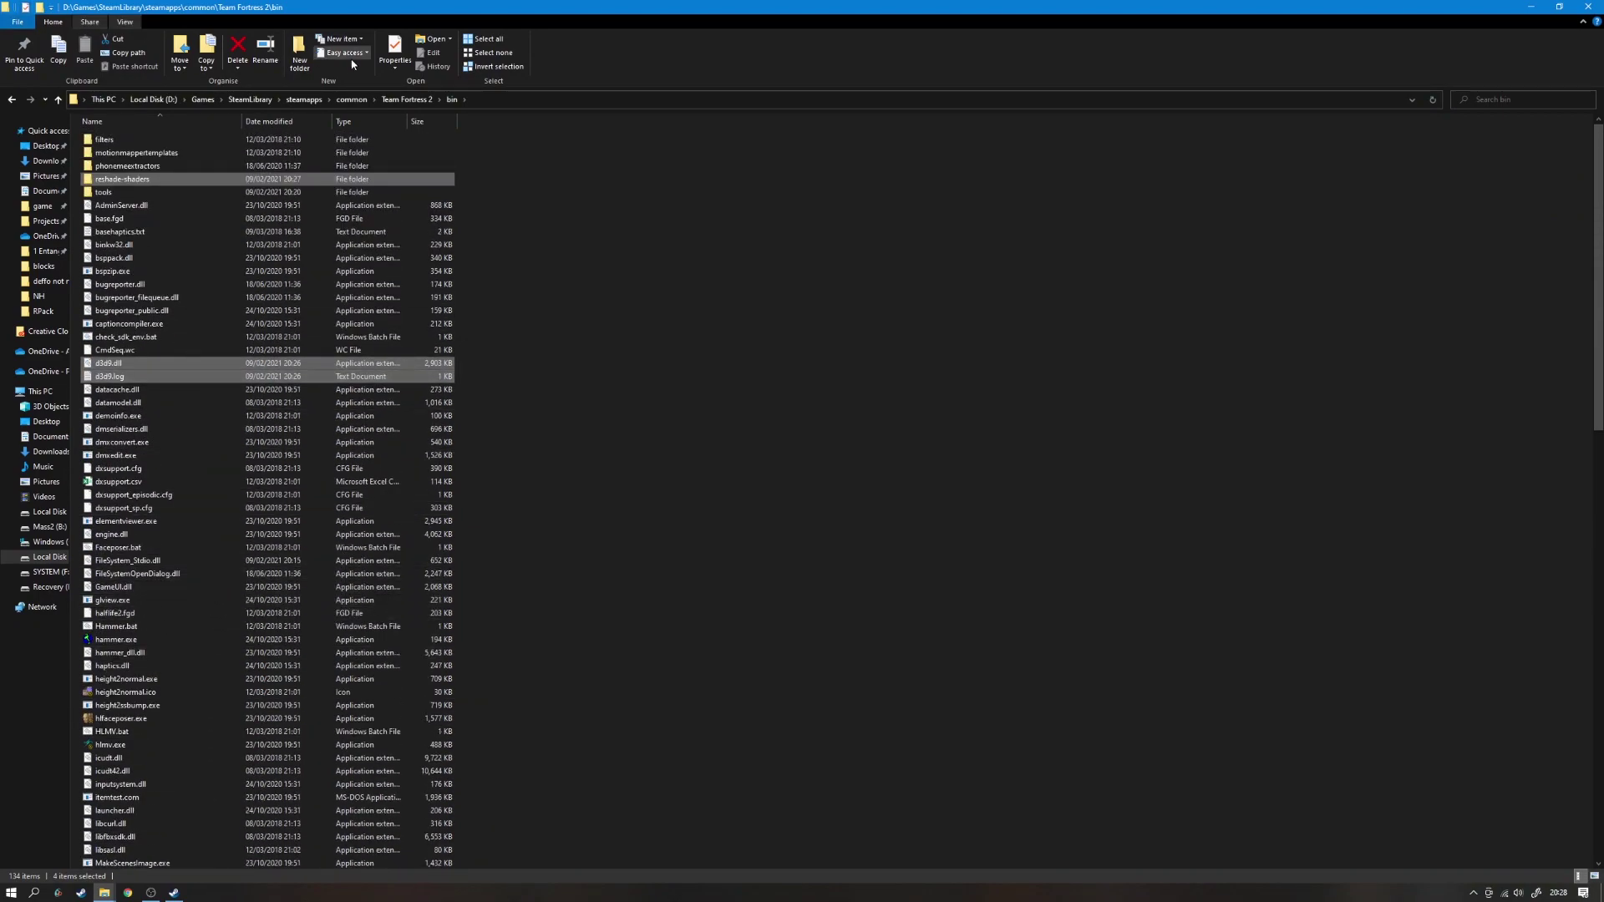
pyautogui.click(390, 101)
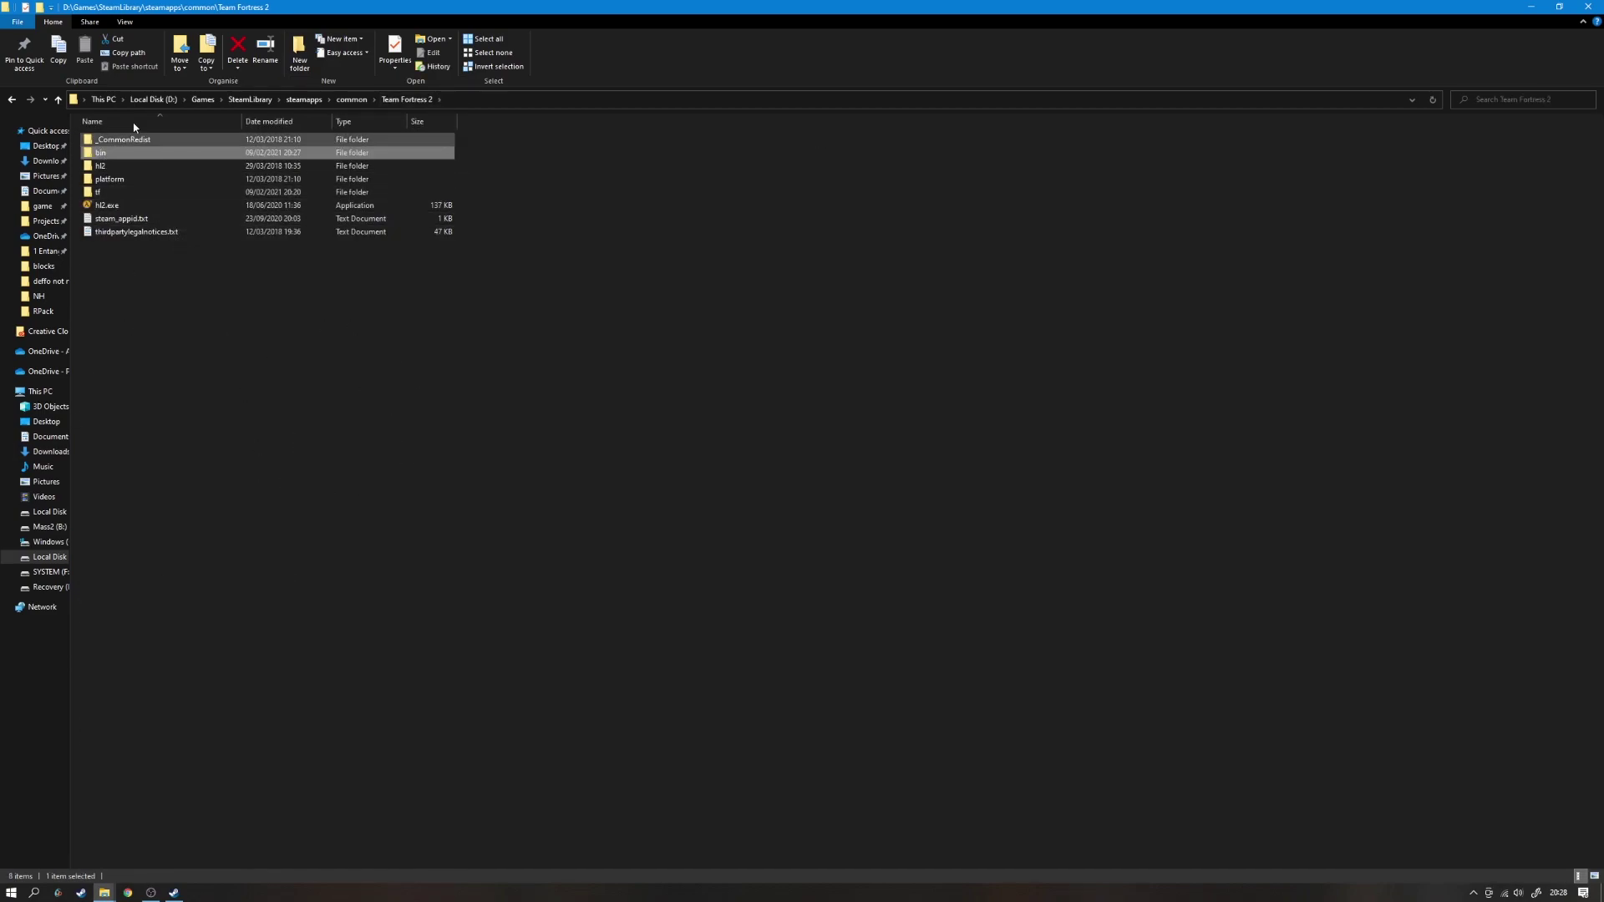
pyautogui.doubleClick(129, 151)
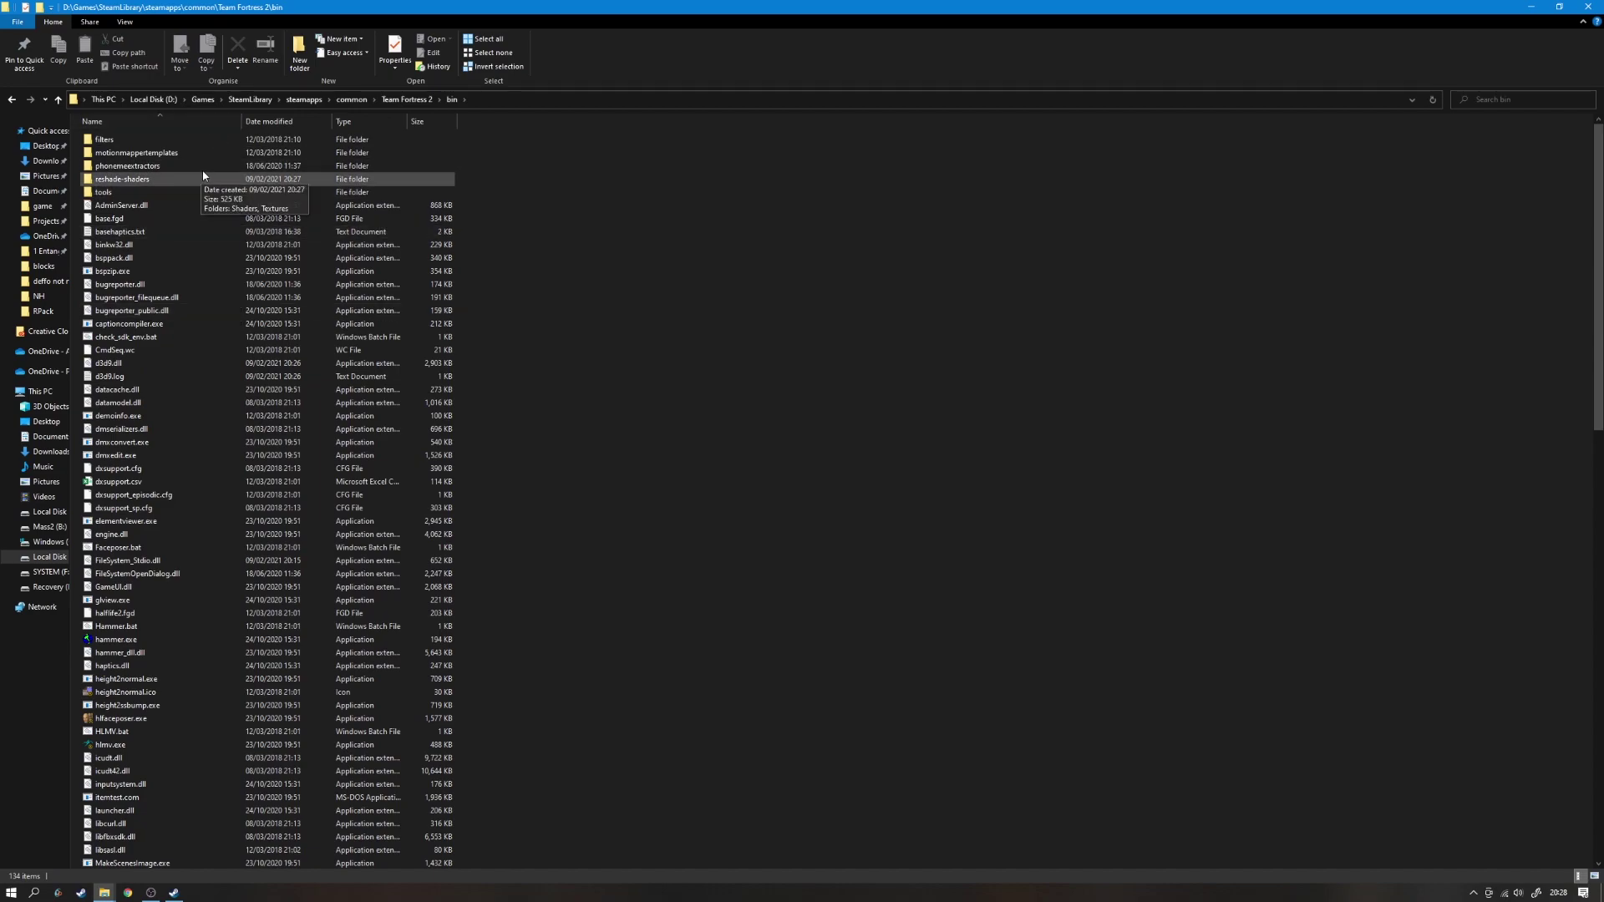
pyautogui.doubleClick(185, 186)
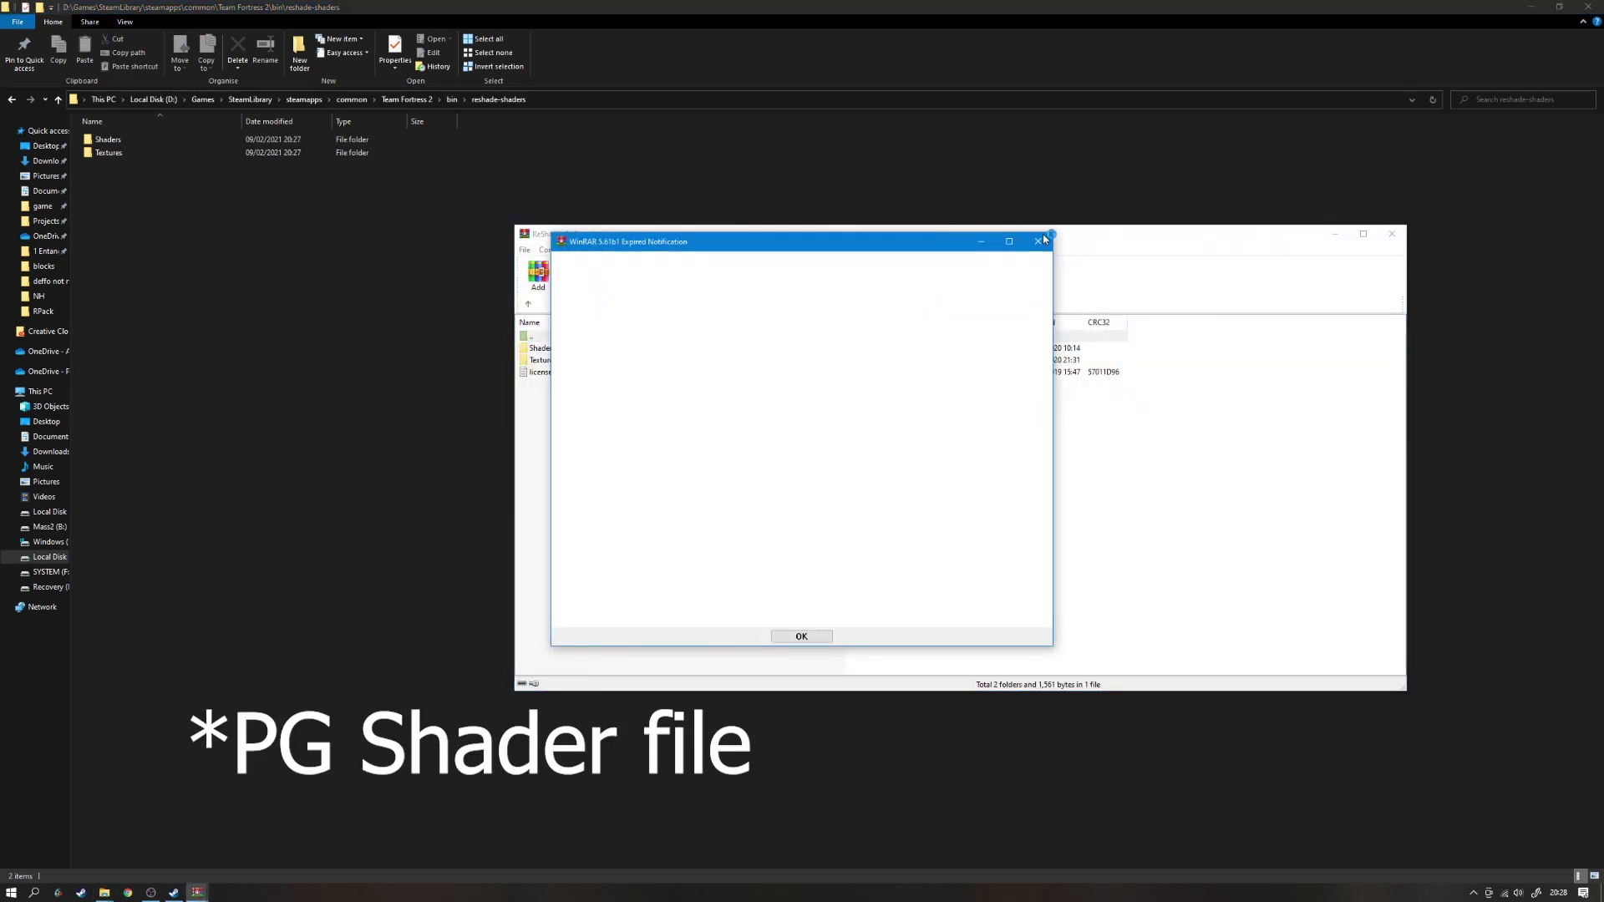
# Drag the archive's Shaders and Textures folders from WinRAR into reshade-shaders, then return to bin
pyautogui.click(1039, 242)
pyautogui.moveTo(913, 234); pyautogui.dragTo(1154, 224)
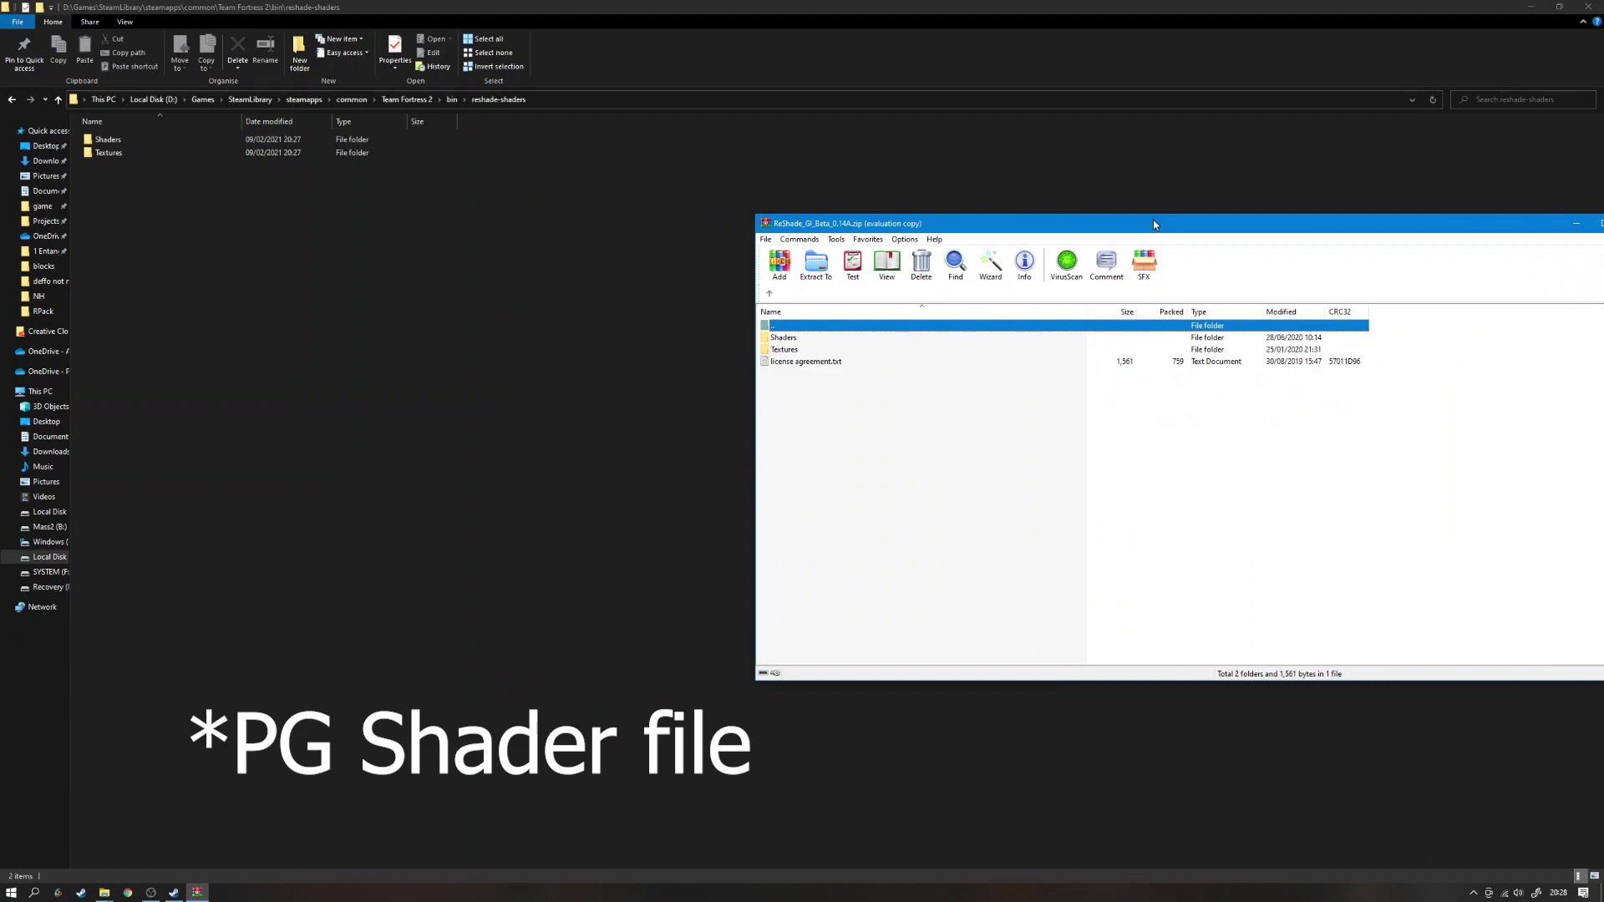
pyautogui.click(817, 351)
pyautogui.click(807, 340)
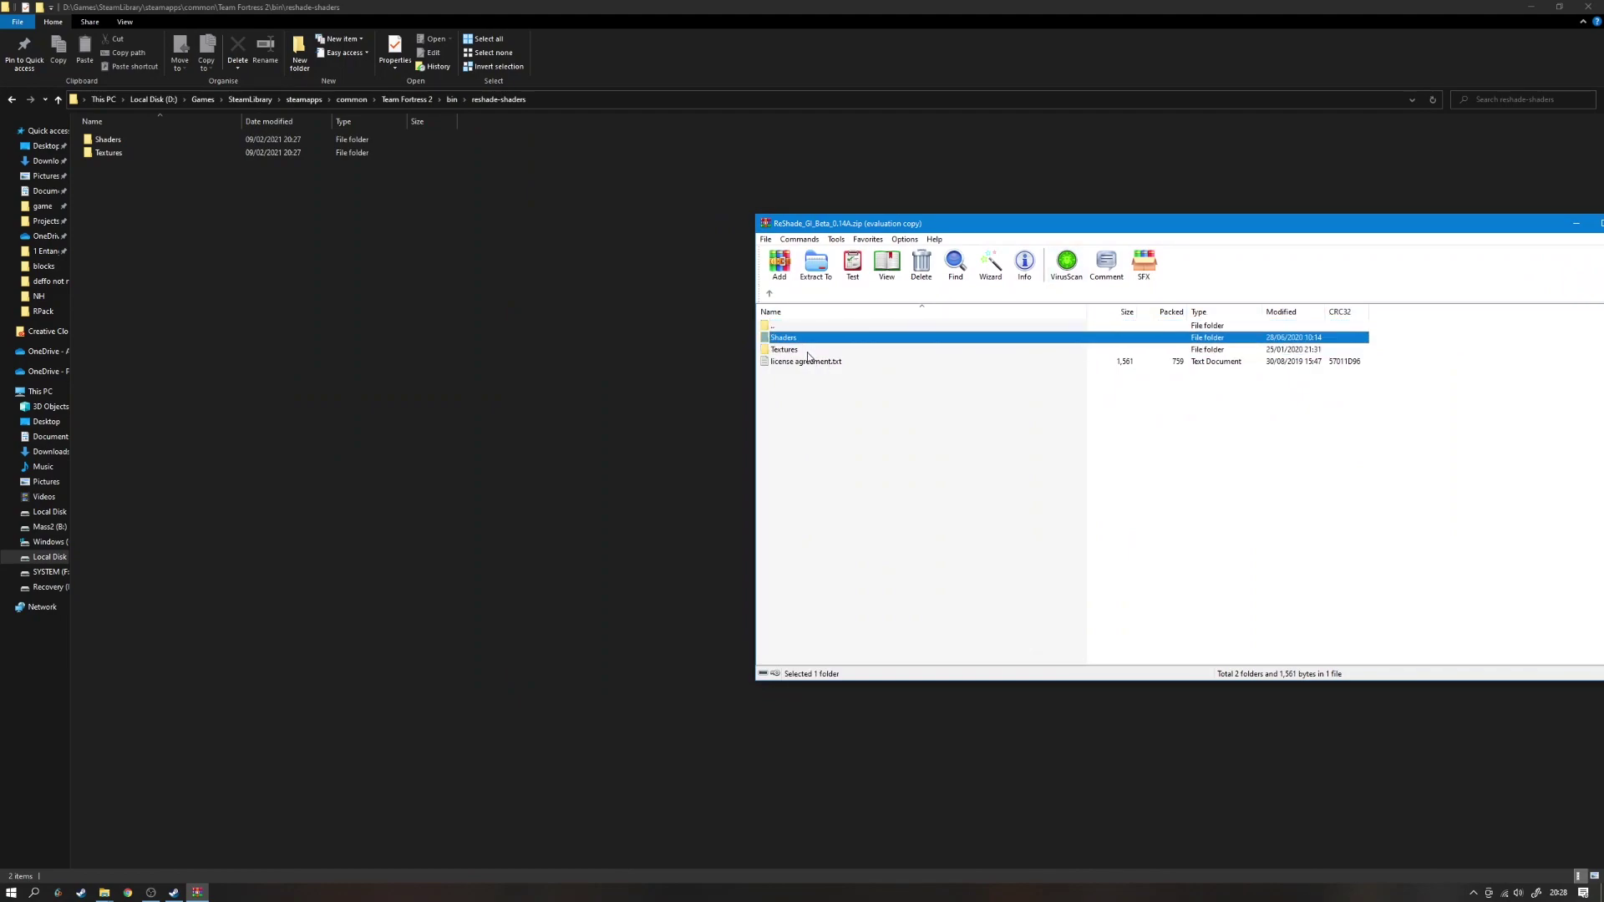
pyautogui.click(124, 153)
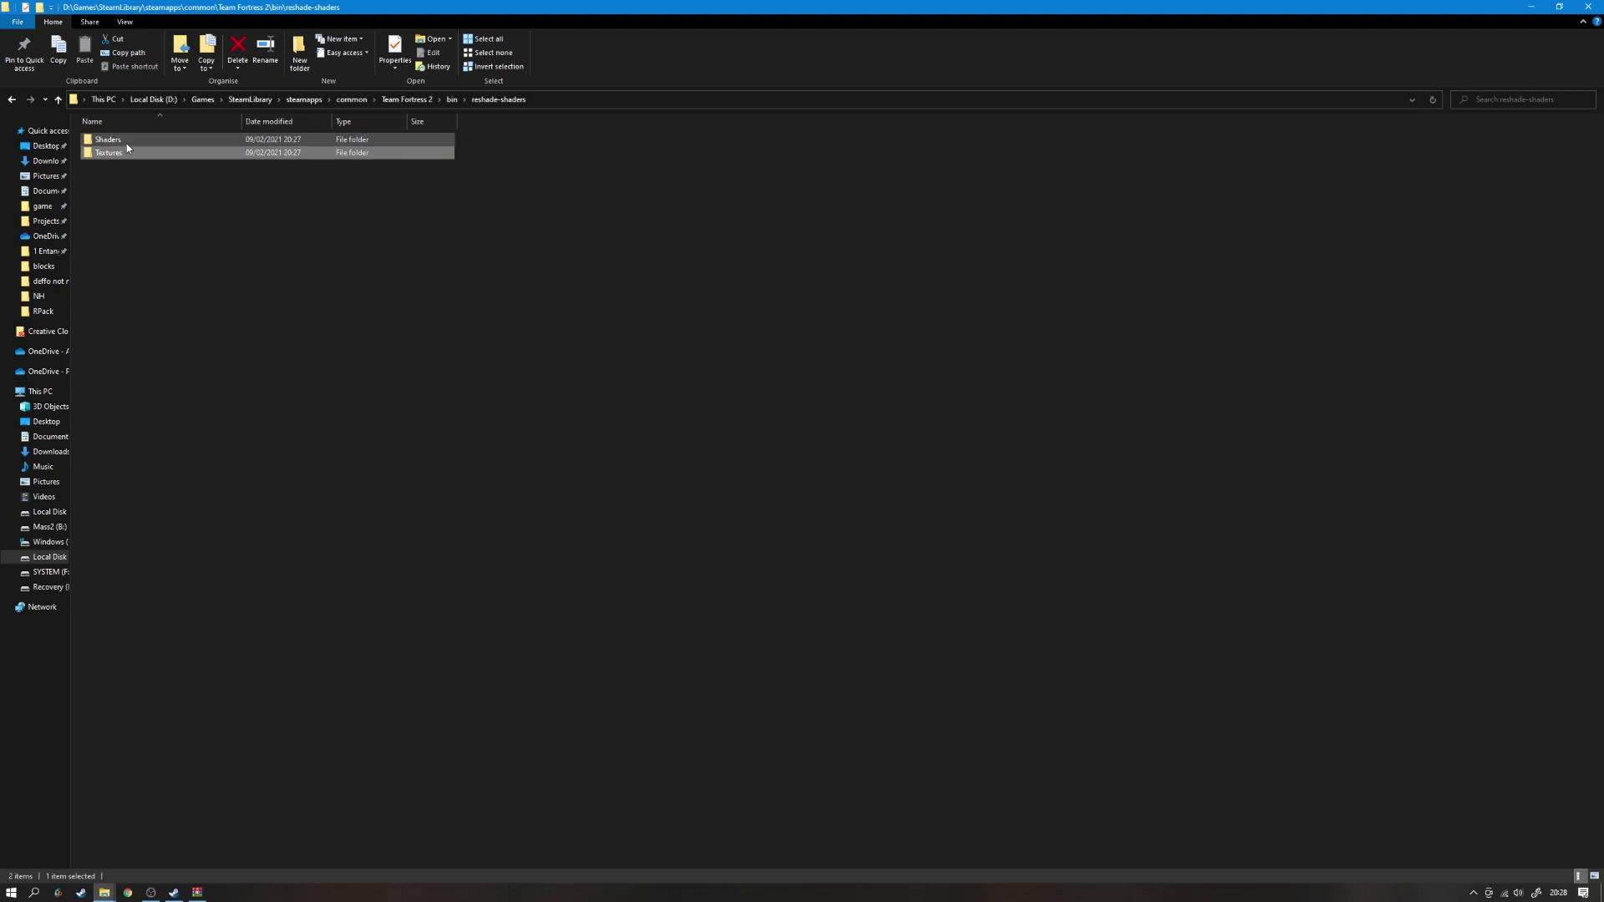
pyautogui.hotkey('alt', 'Tab')
pyautogui.click(781, 345)
pyautogui.keyDown('shift'); pyautogui.click(780, 340); pyautogui.keyUp('shift')
pyautogui.moveTo(799, 338); pyautogui.dragTo(397, 311)
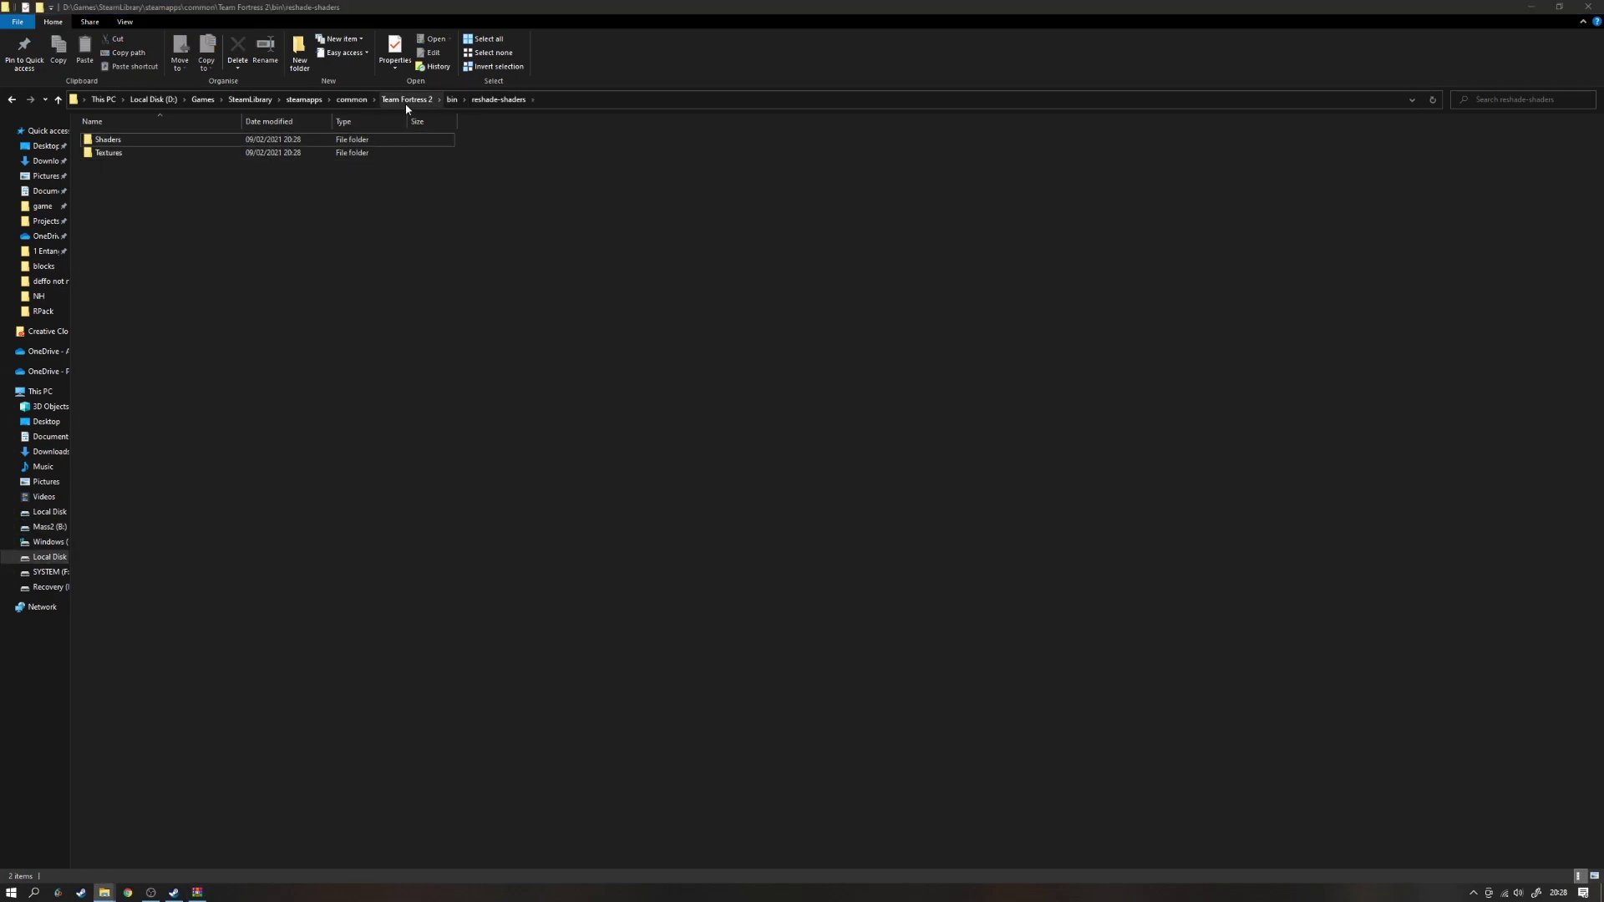
pyautogui.click(452, 99)
# Launch Discord and open the #ray-tracing-files channel
pyautogui.press('super')
pyautogui.write('disc')
pyautogui.press('Return')
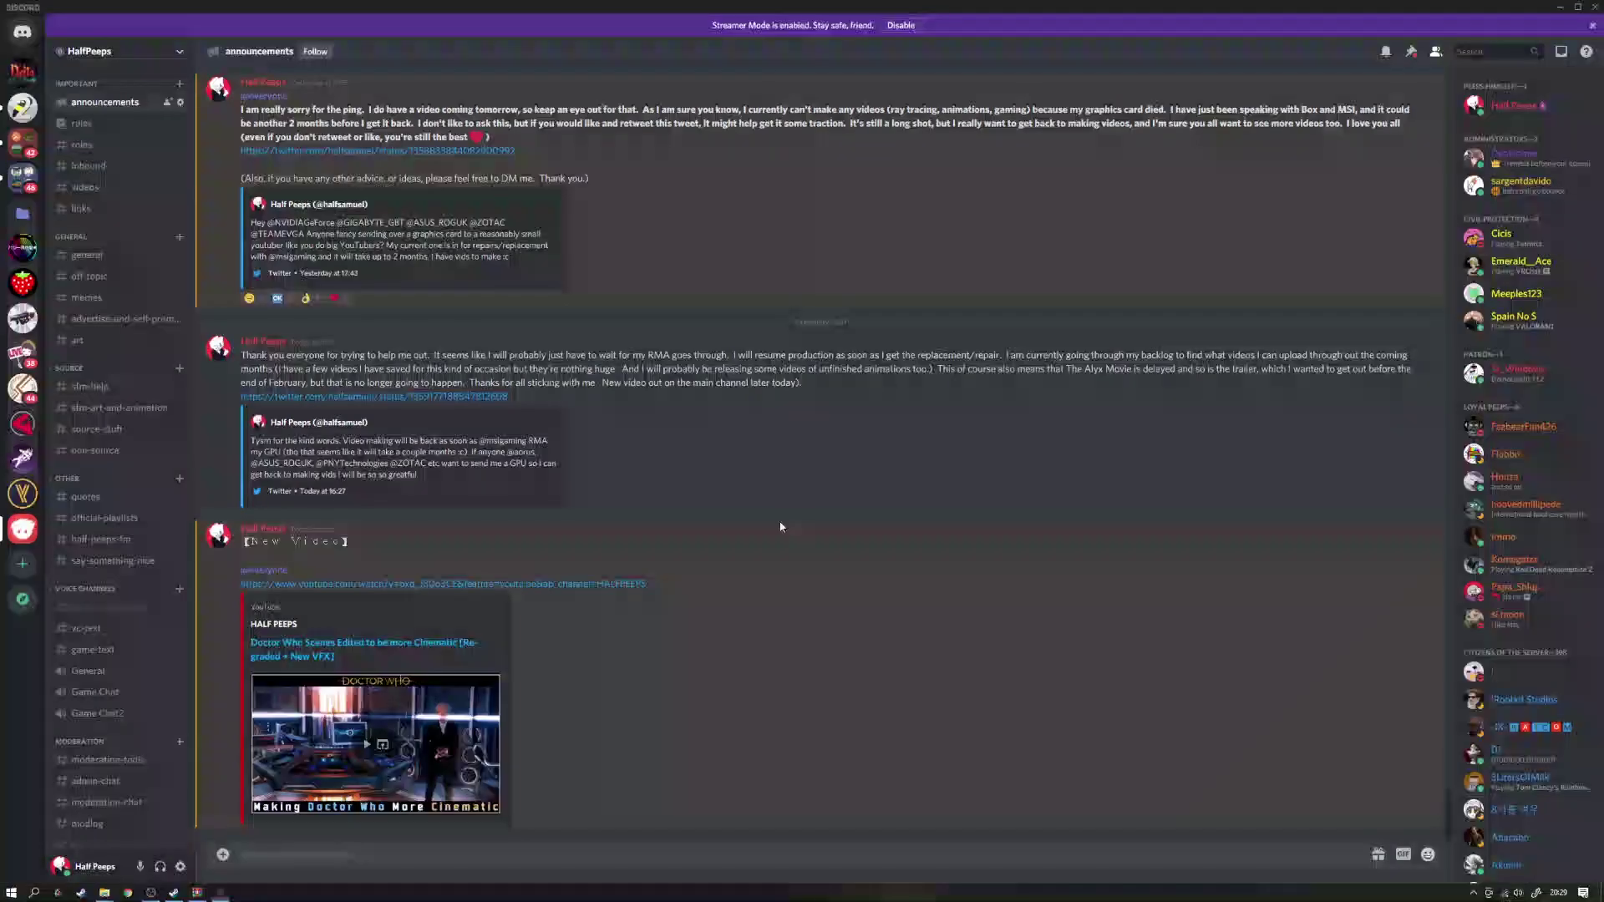
pyautogui.scroll(-5, 128, 694)
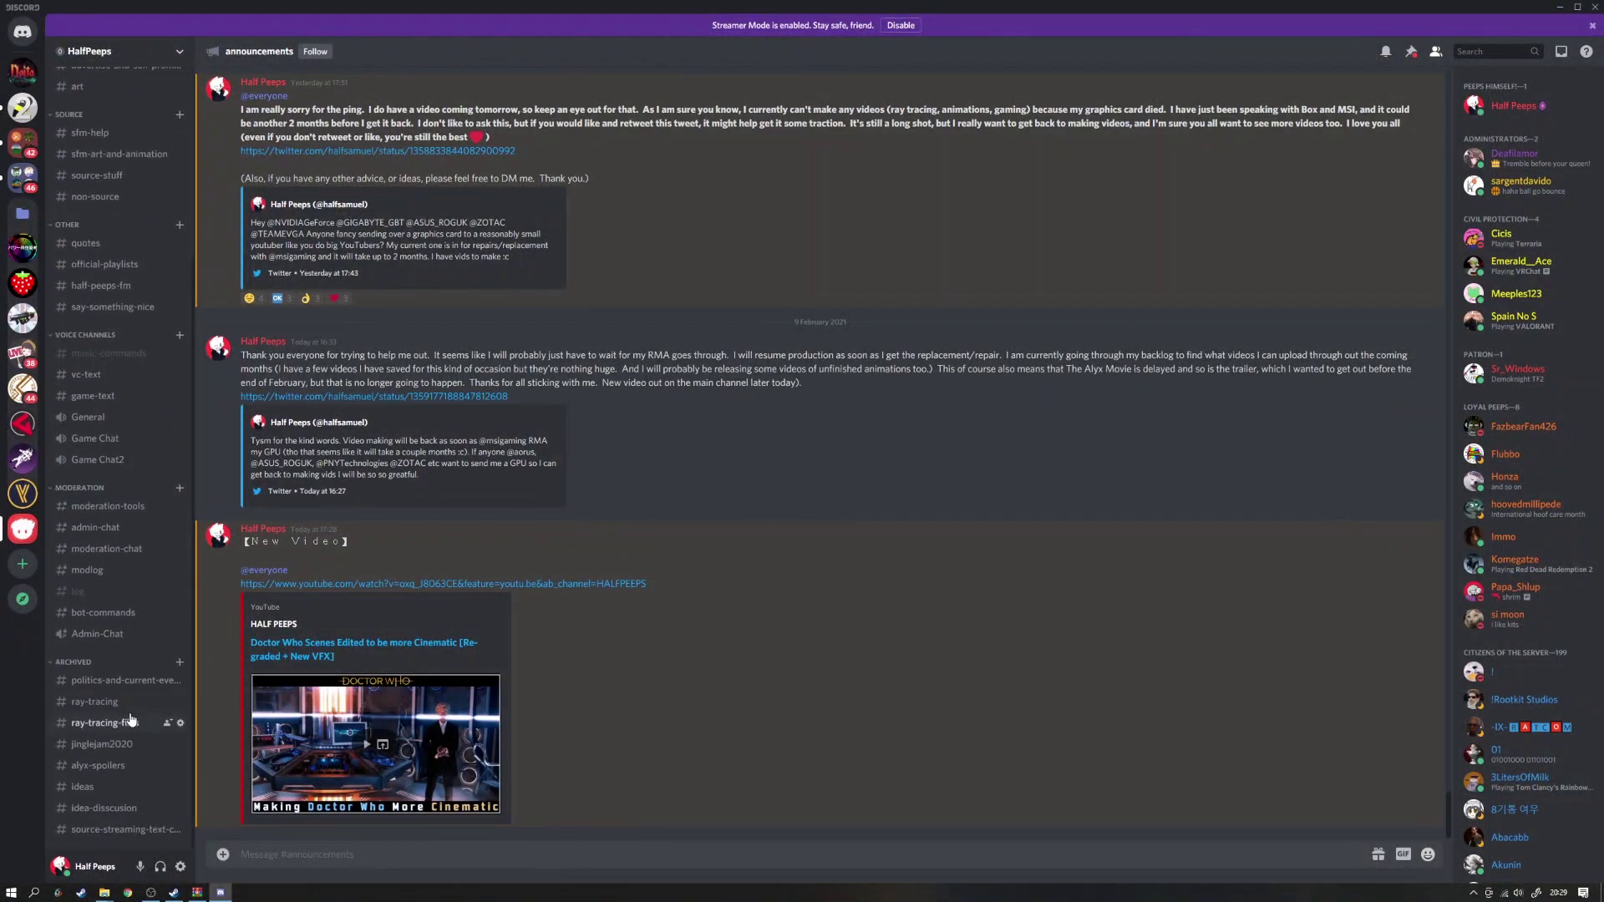
pyautogui.click(133, 723)
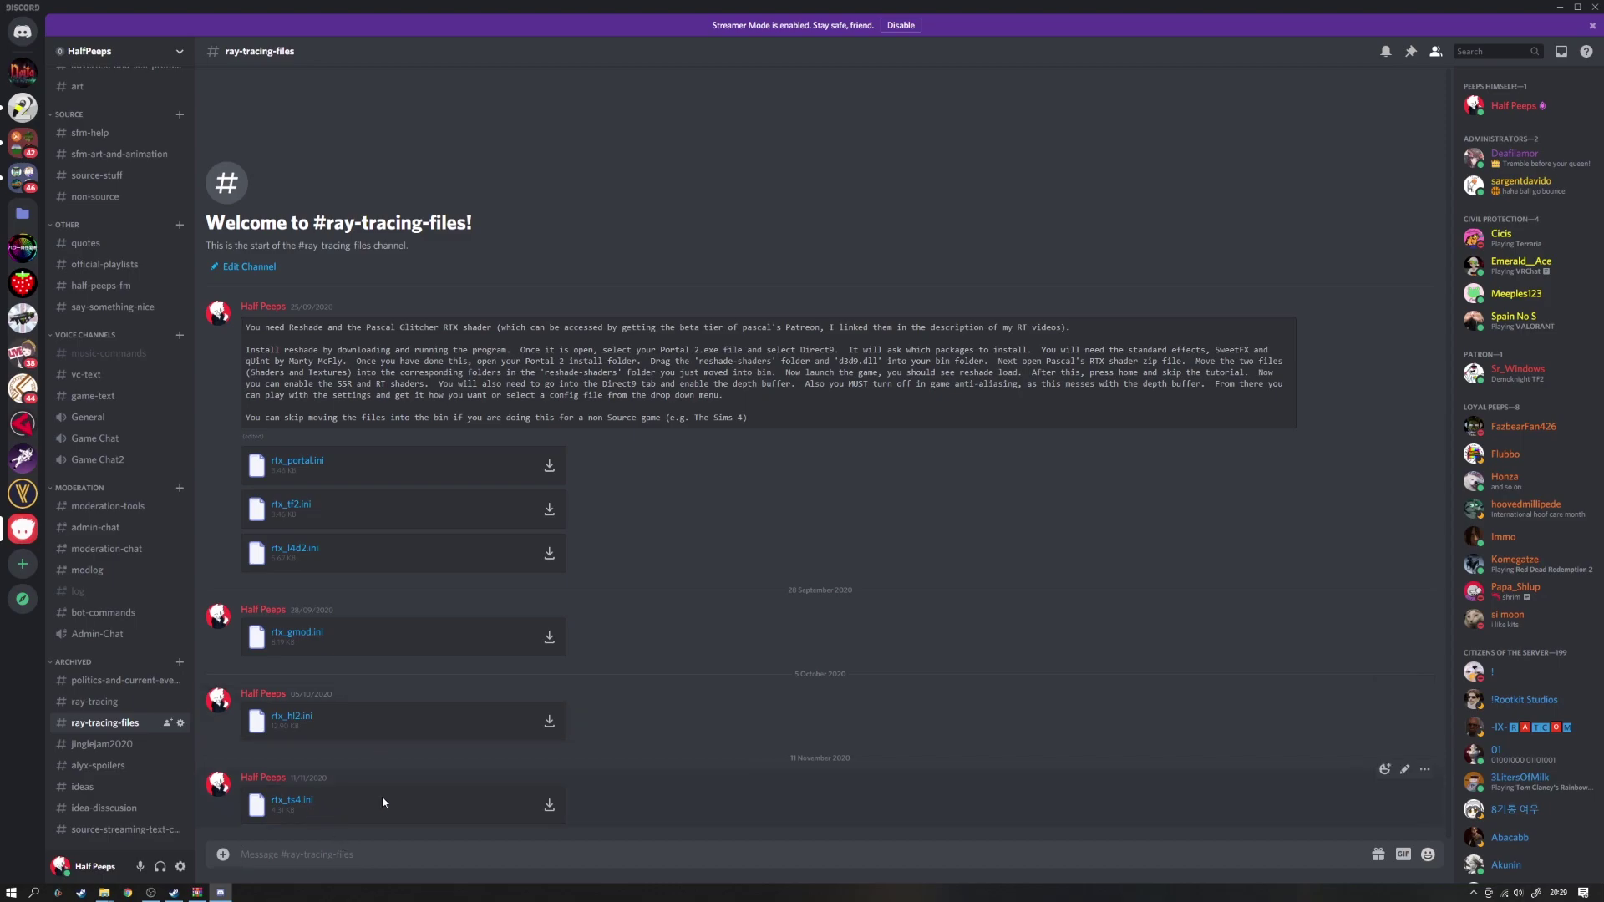
# Download and keep the rtx_tf2.ini preset, then bring up the Team Fortress 2 bin folder
pyautogui.click(549, 509)
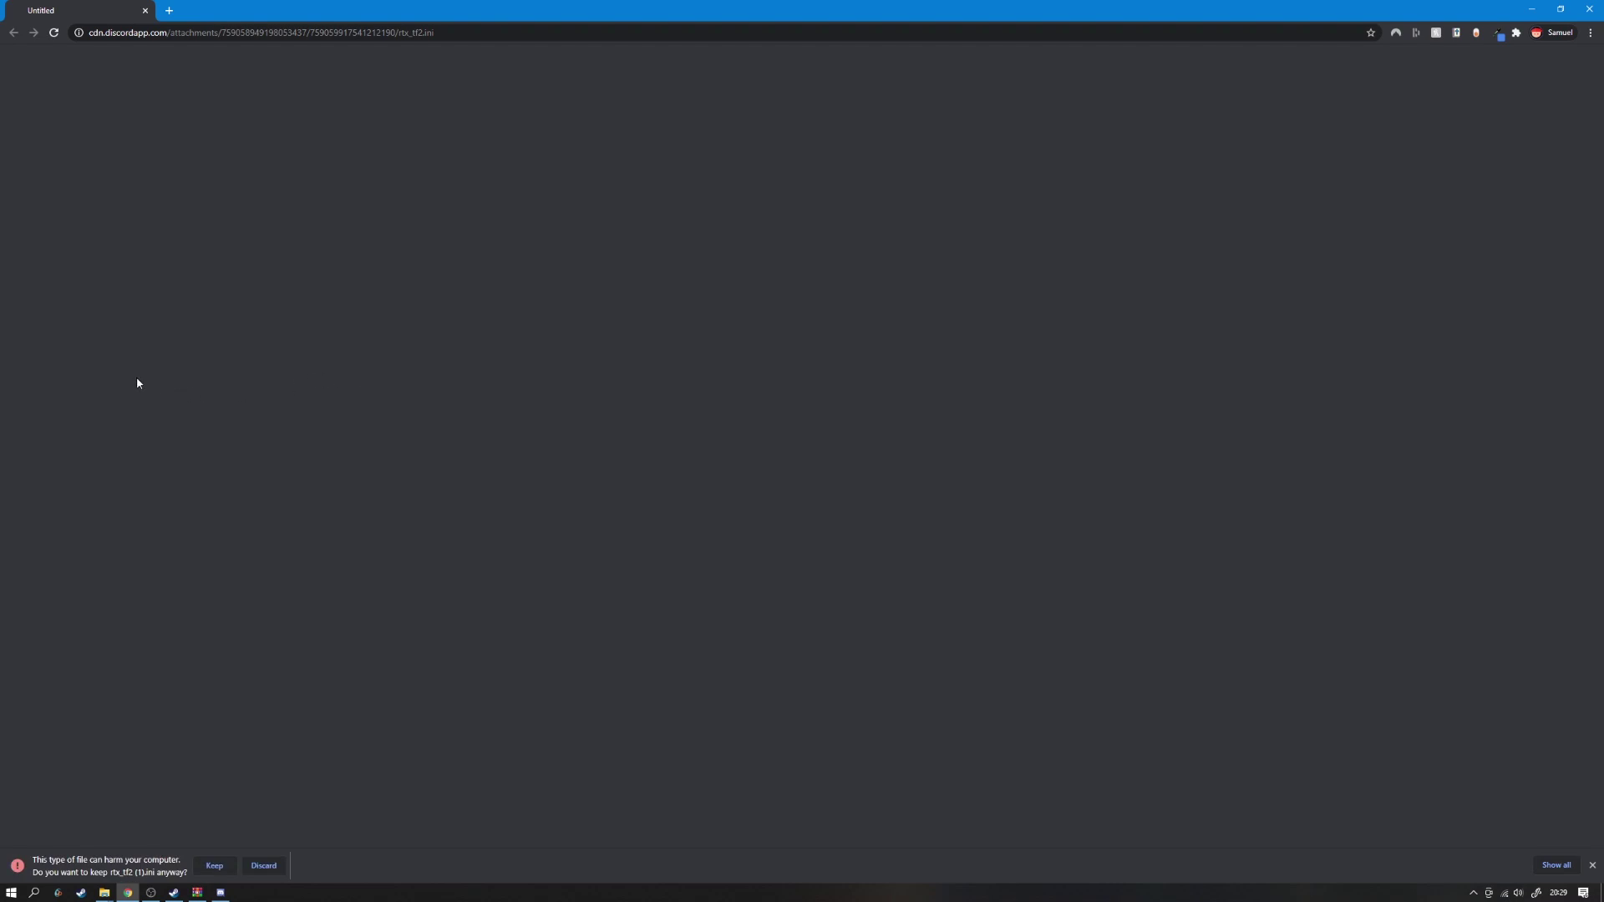
pyautogui.click(215, 867)
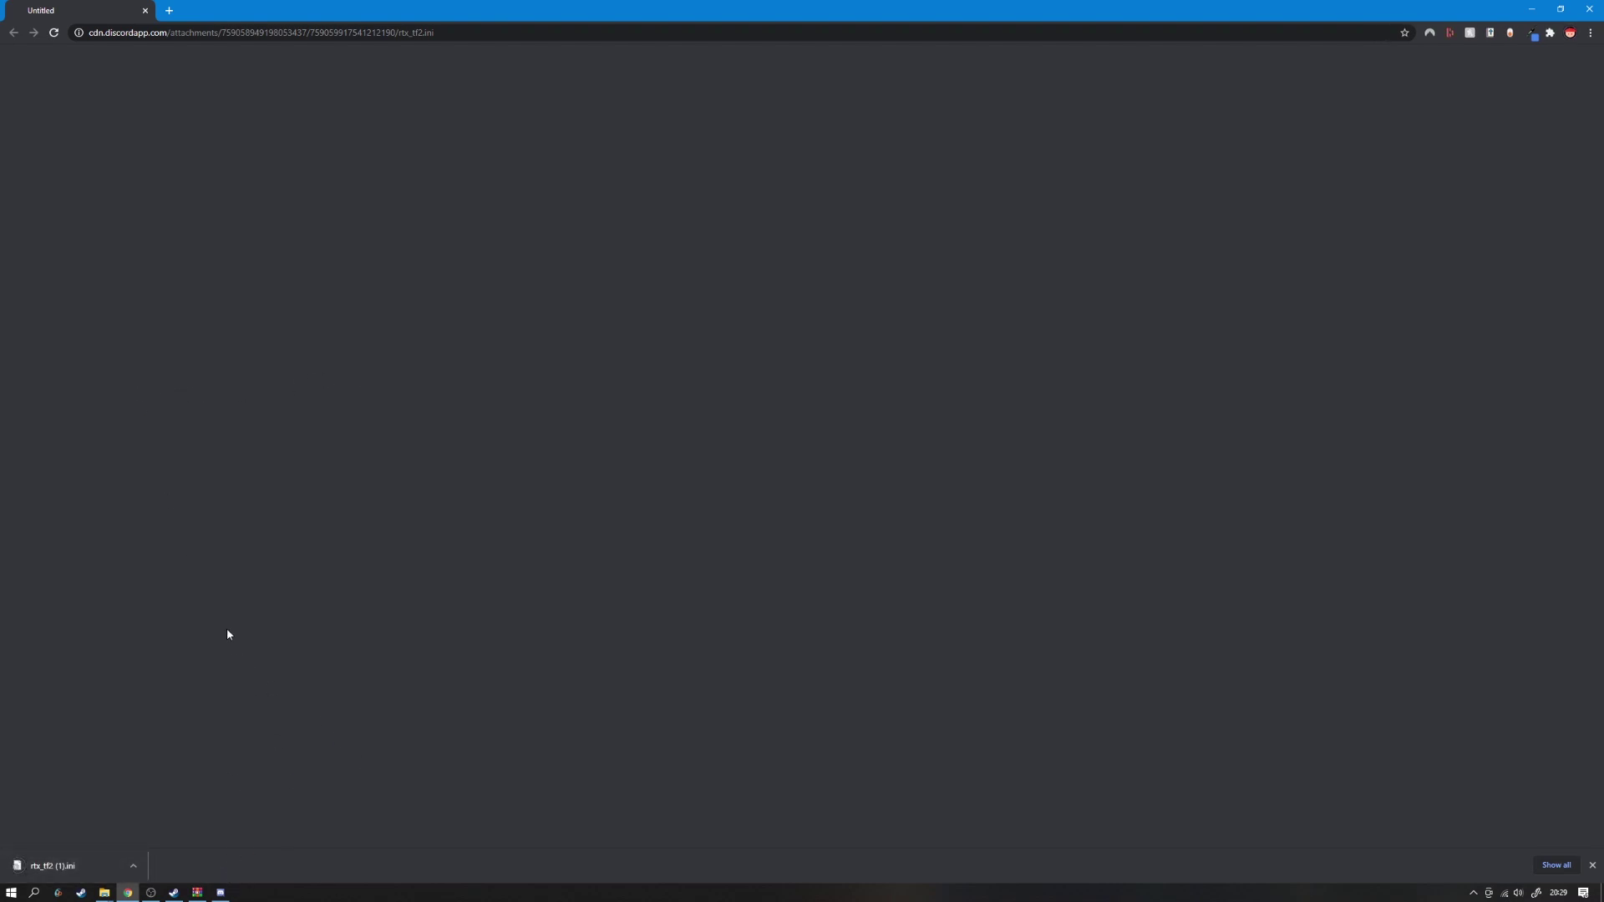
pyautogui.hotkey('alt', 'Tab')
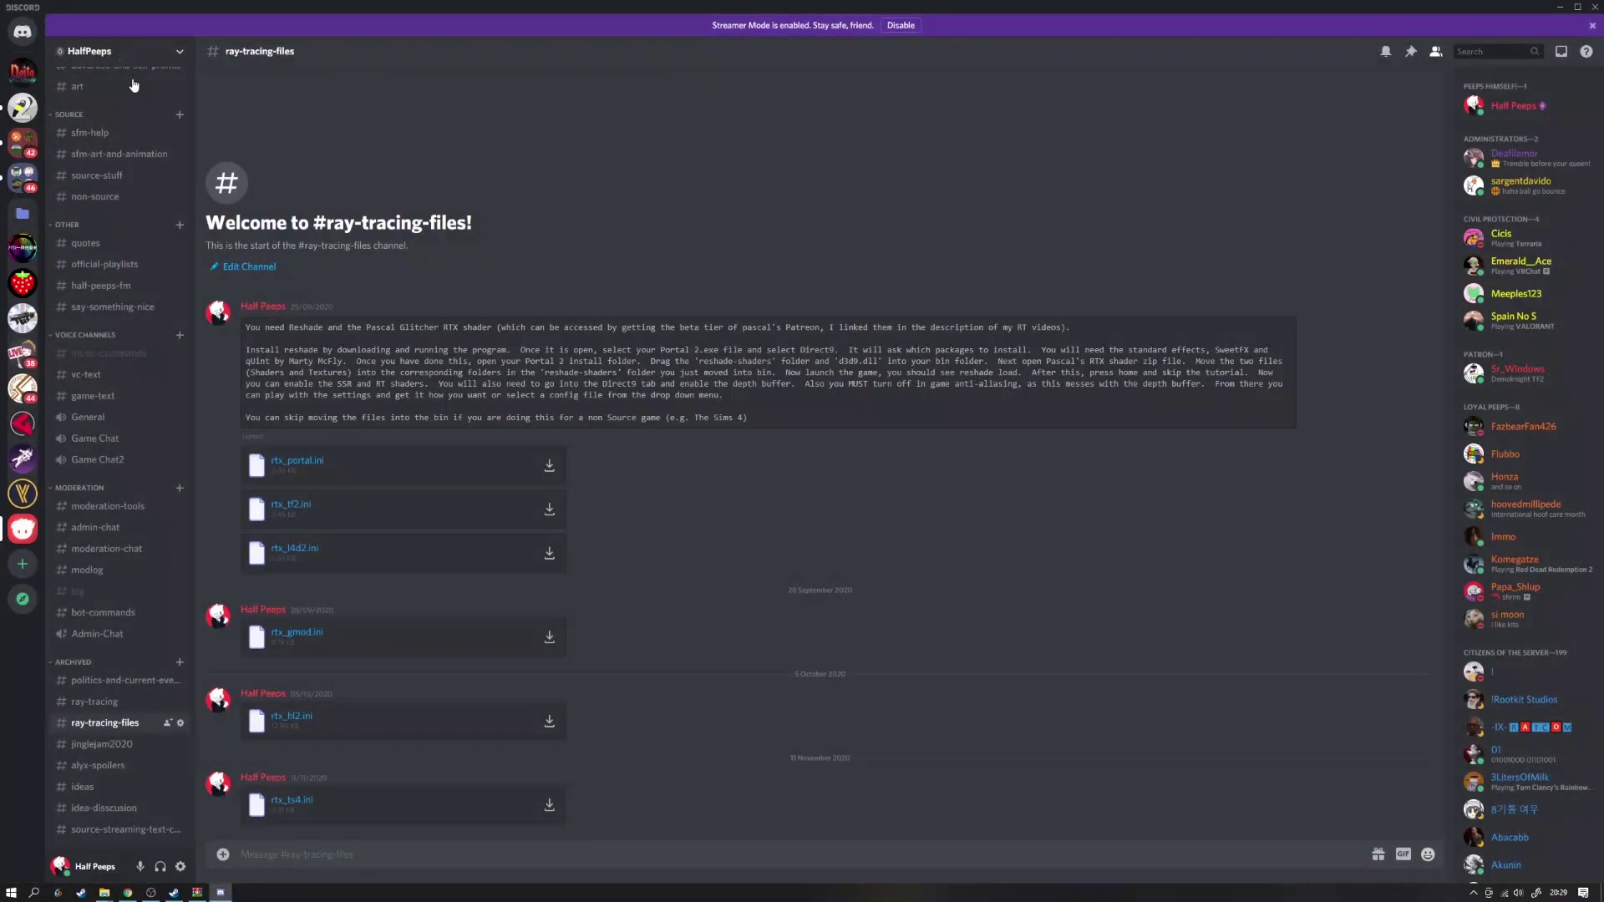
pyautogui.moveTo(103, 892)
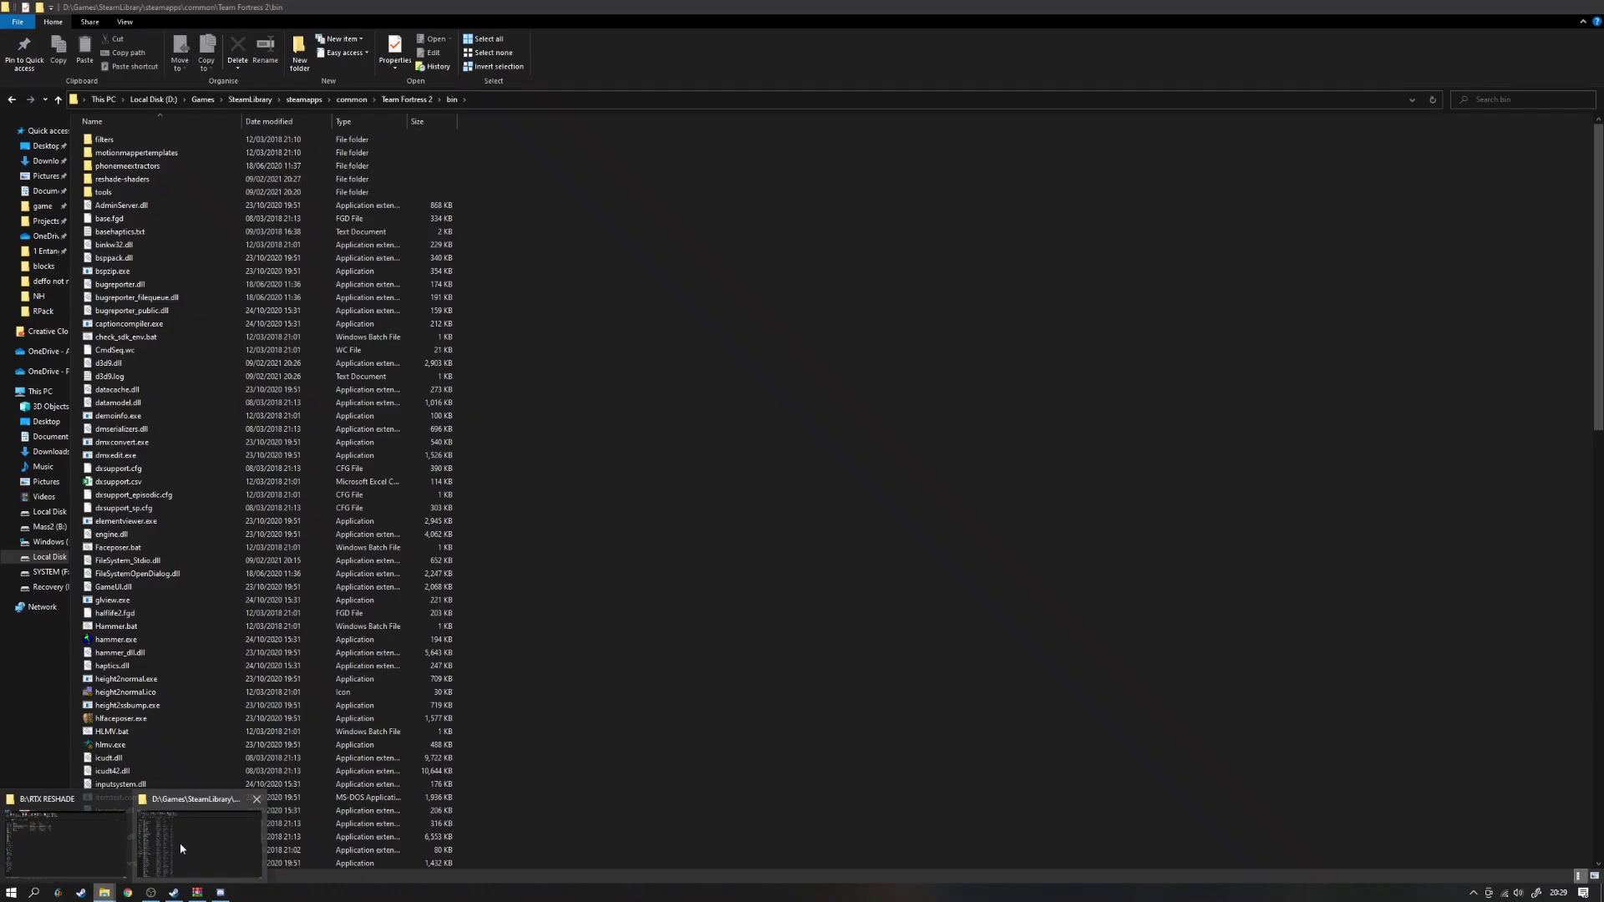
pyautogui.click(179, 842)
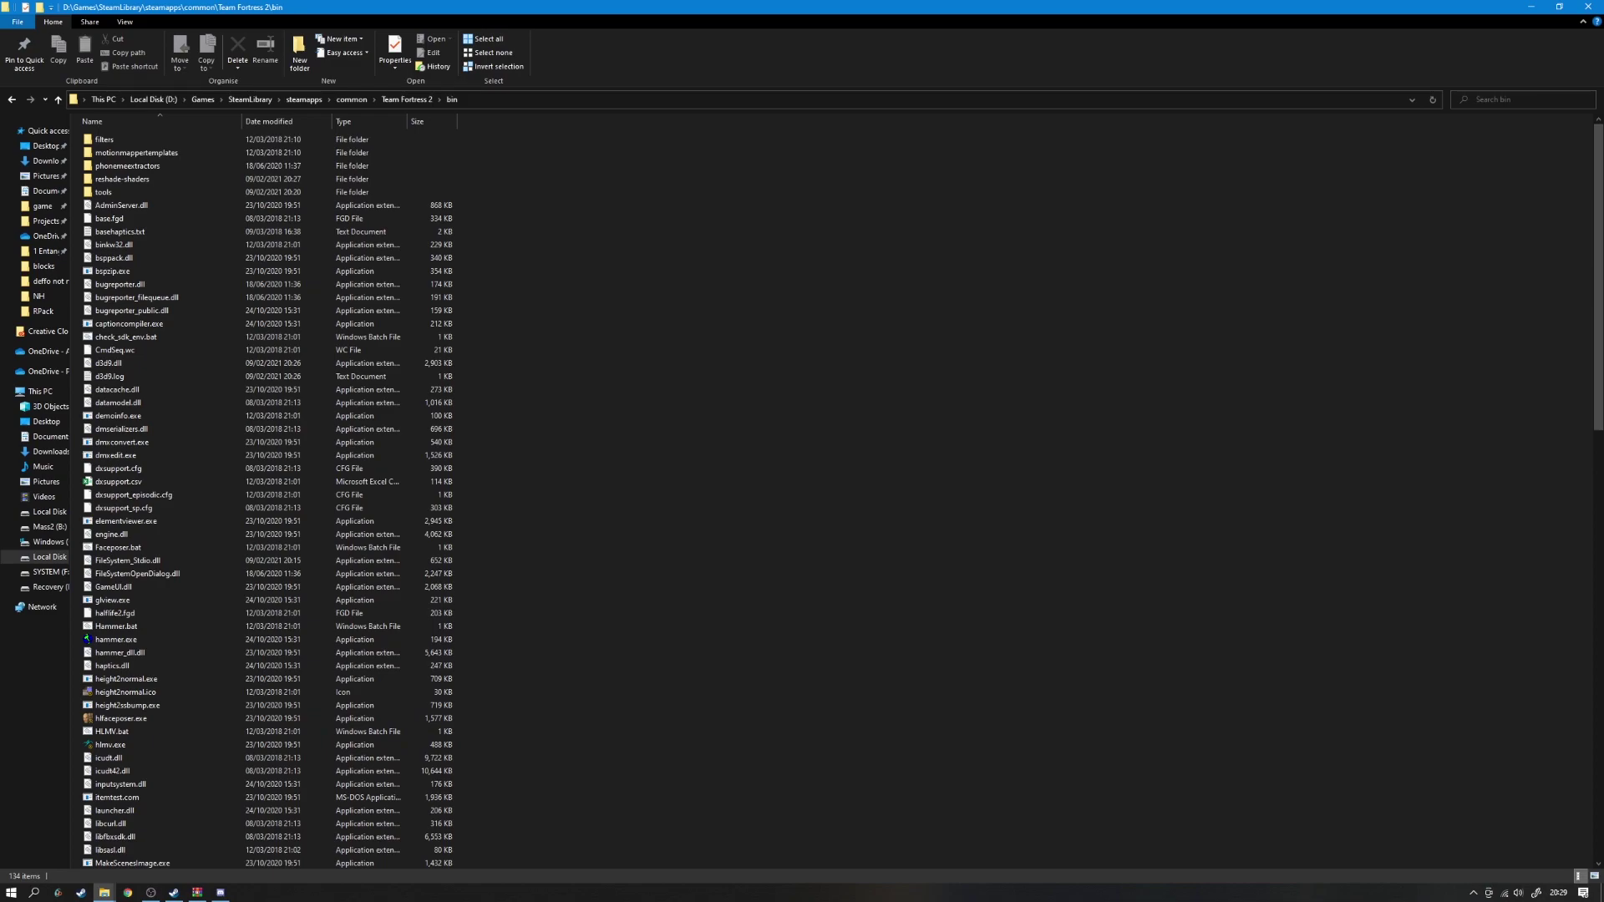
# Drag the downloaded rtx_tf2.ini into Team Fortress 2's bin folder and close Explorer
pyautogui.moveTo(1603, 334); pyautogui.dragTo(1170, 309)
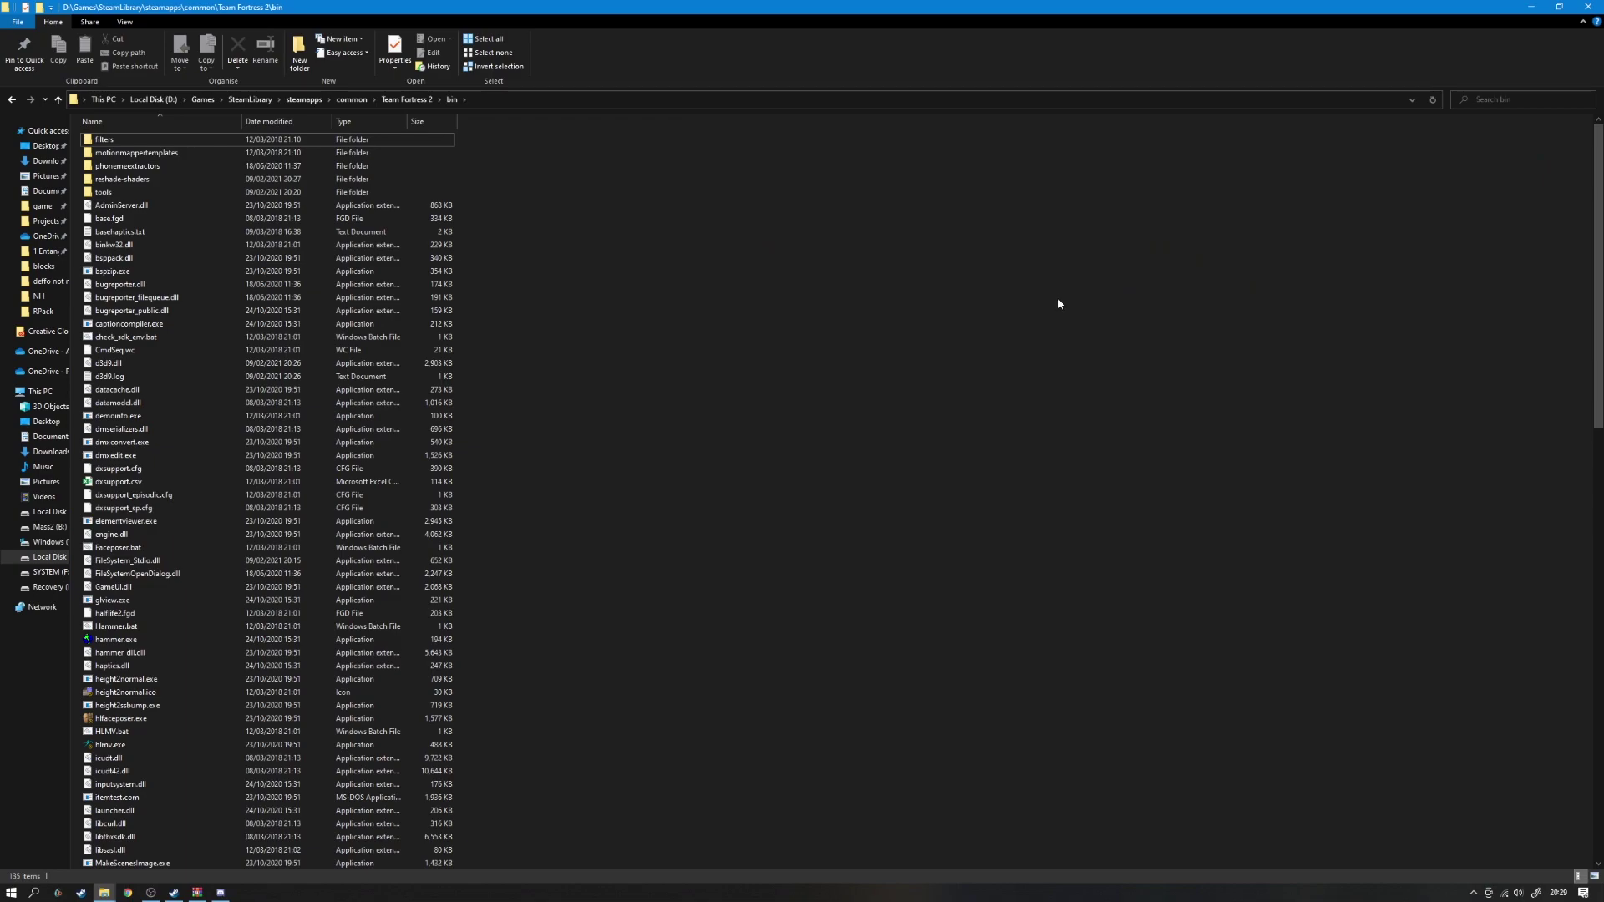
pyautogui.click(1587, 6)
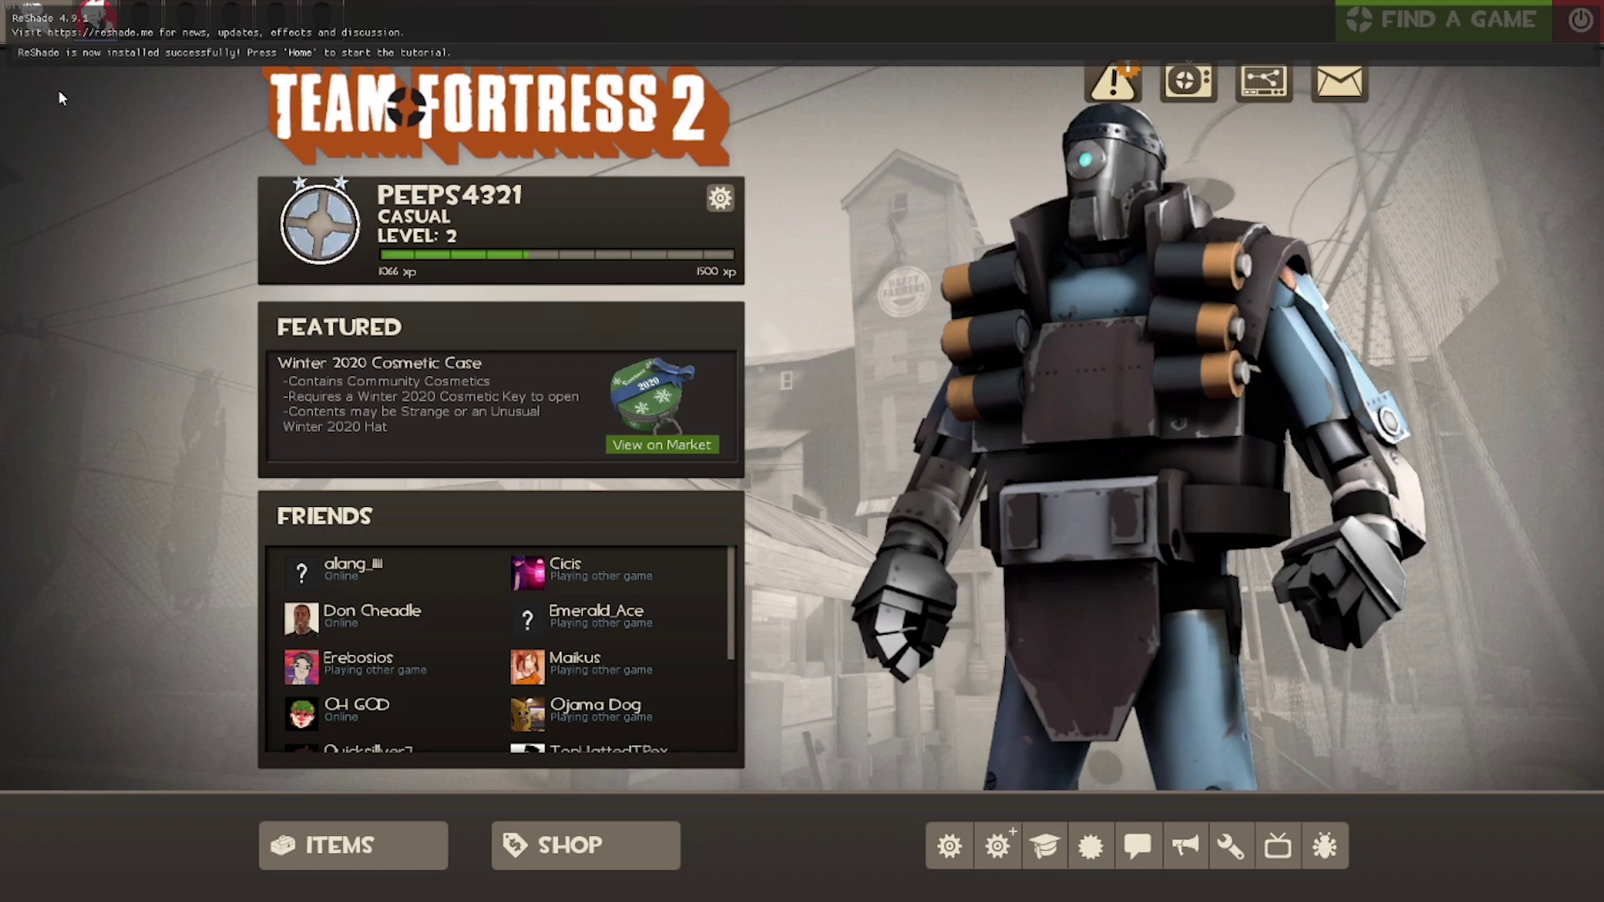
# Open the ReShade overlay with Home, skip the tutorial, and show the Settings search paths
pyautogui.press('Home')
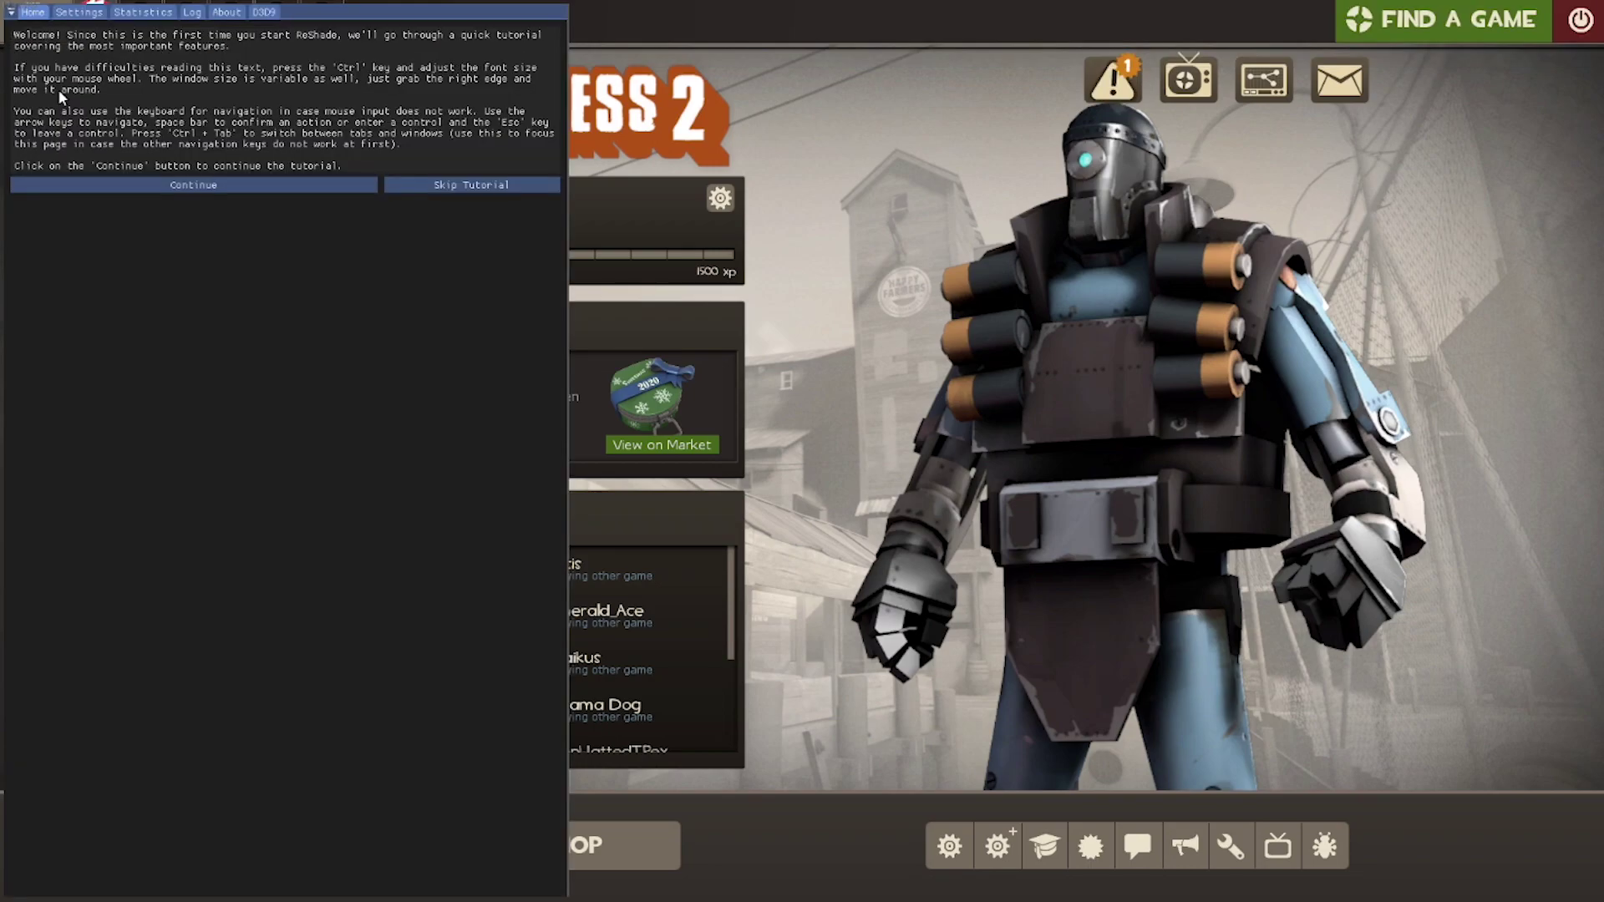
pyautogui.click(314, 186)
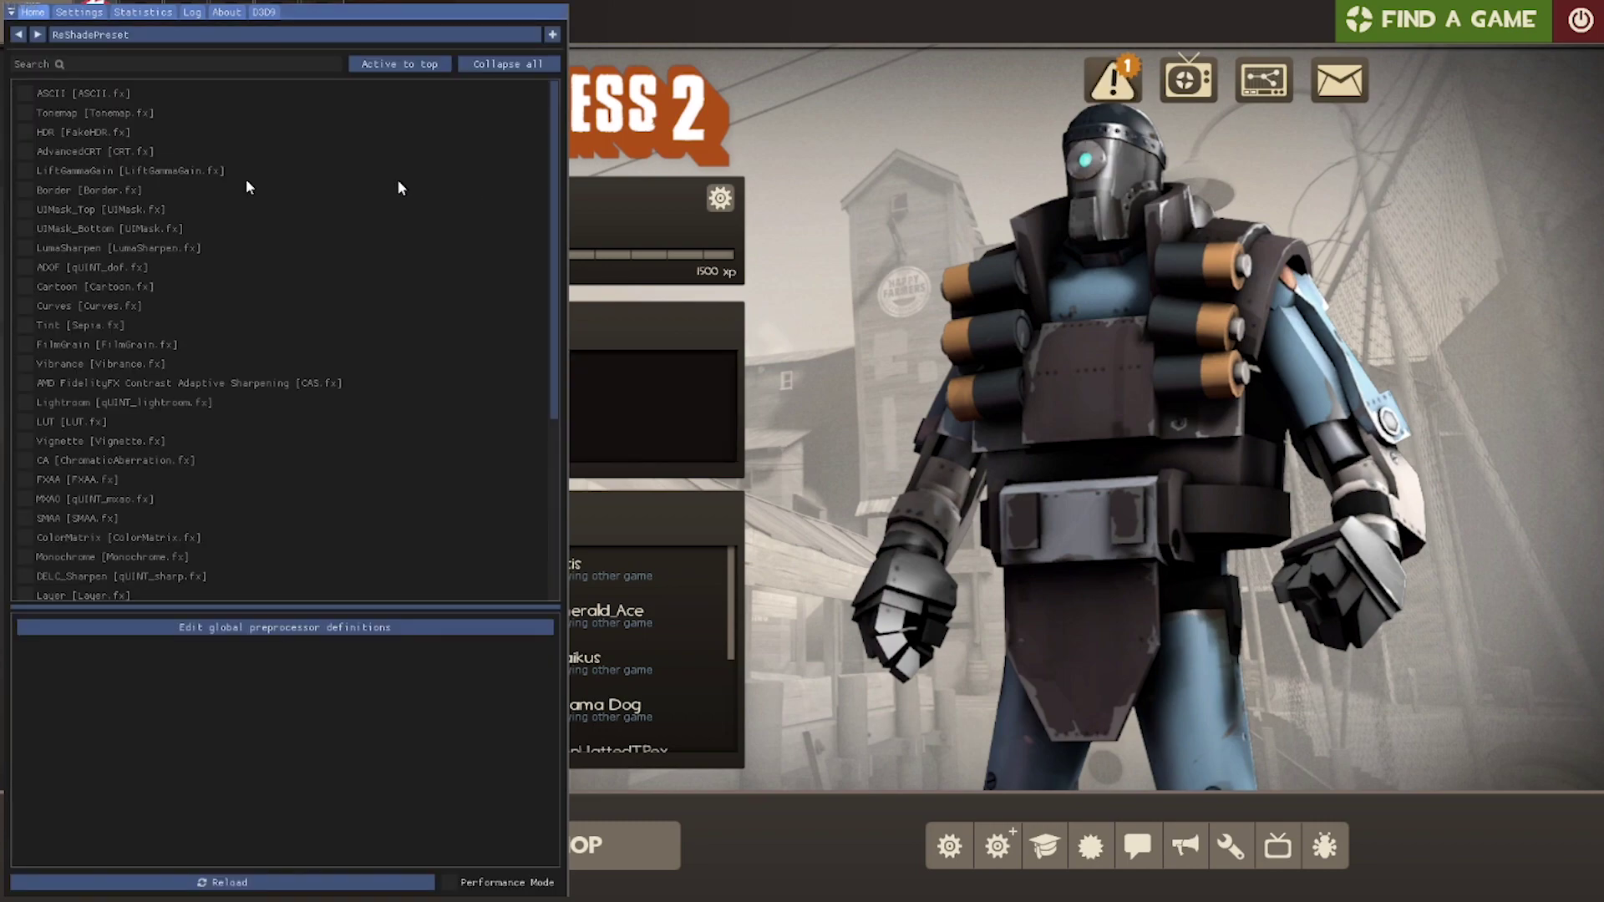
pyautogui.scroll(-5, 160, 237)
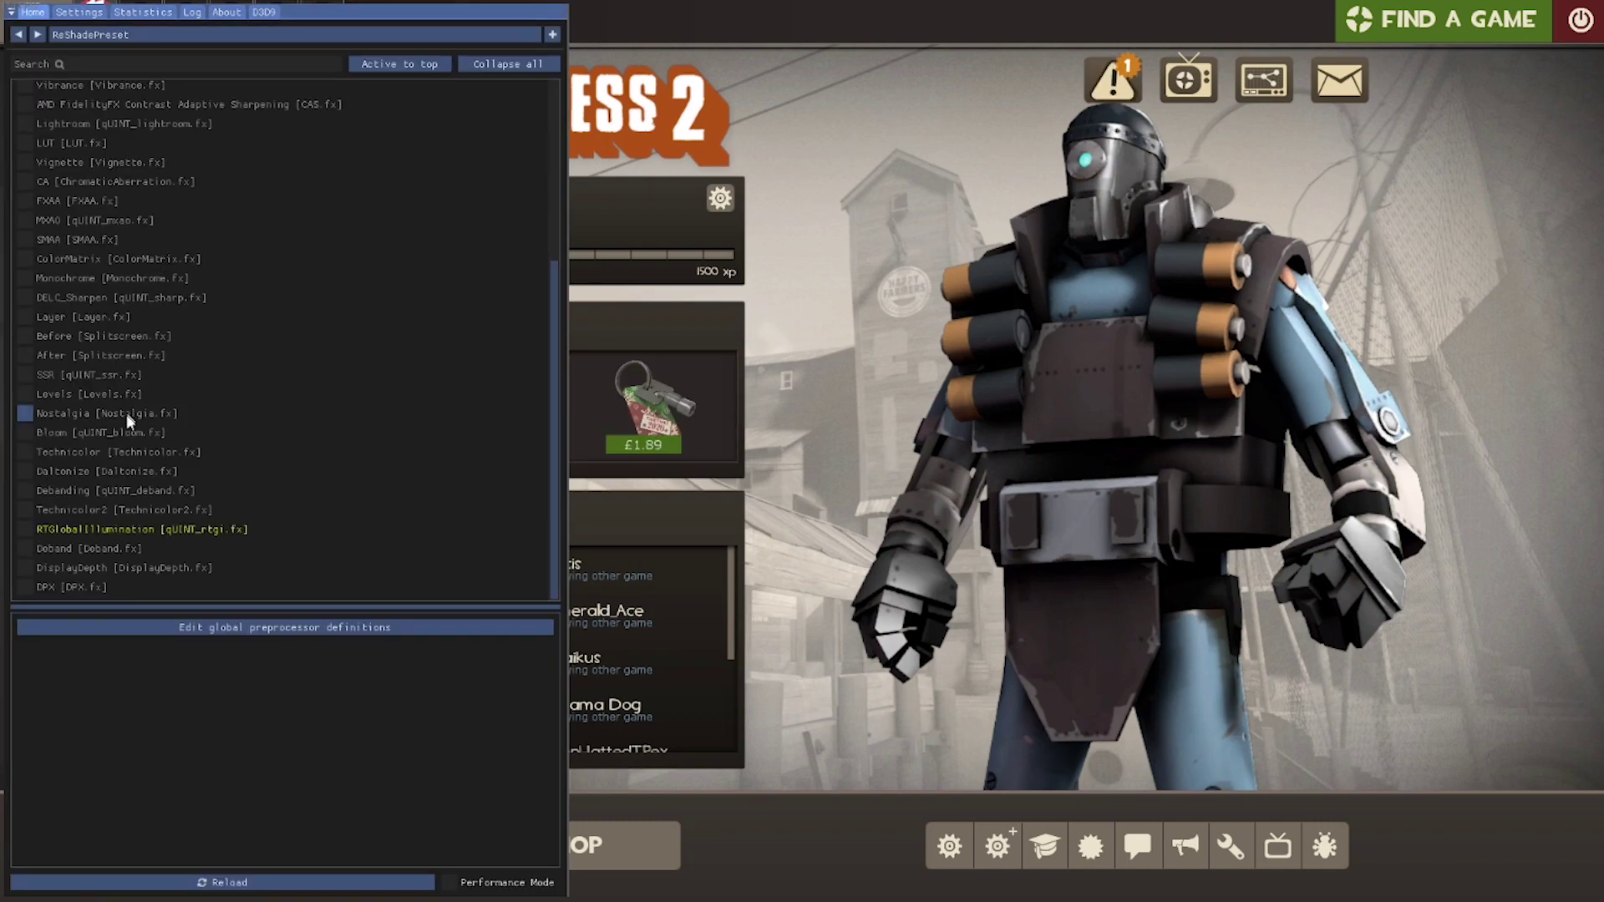
pyautogui.click(79, 11)
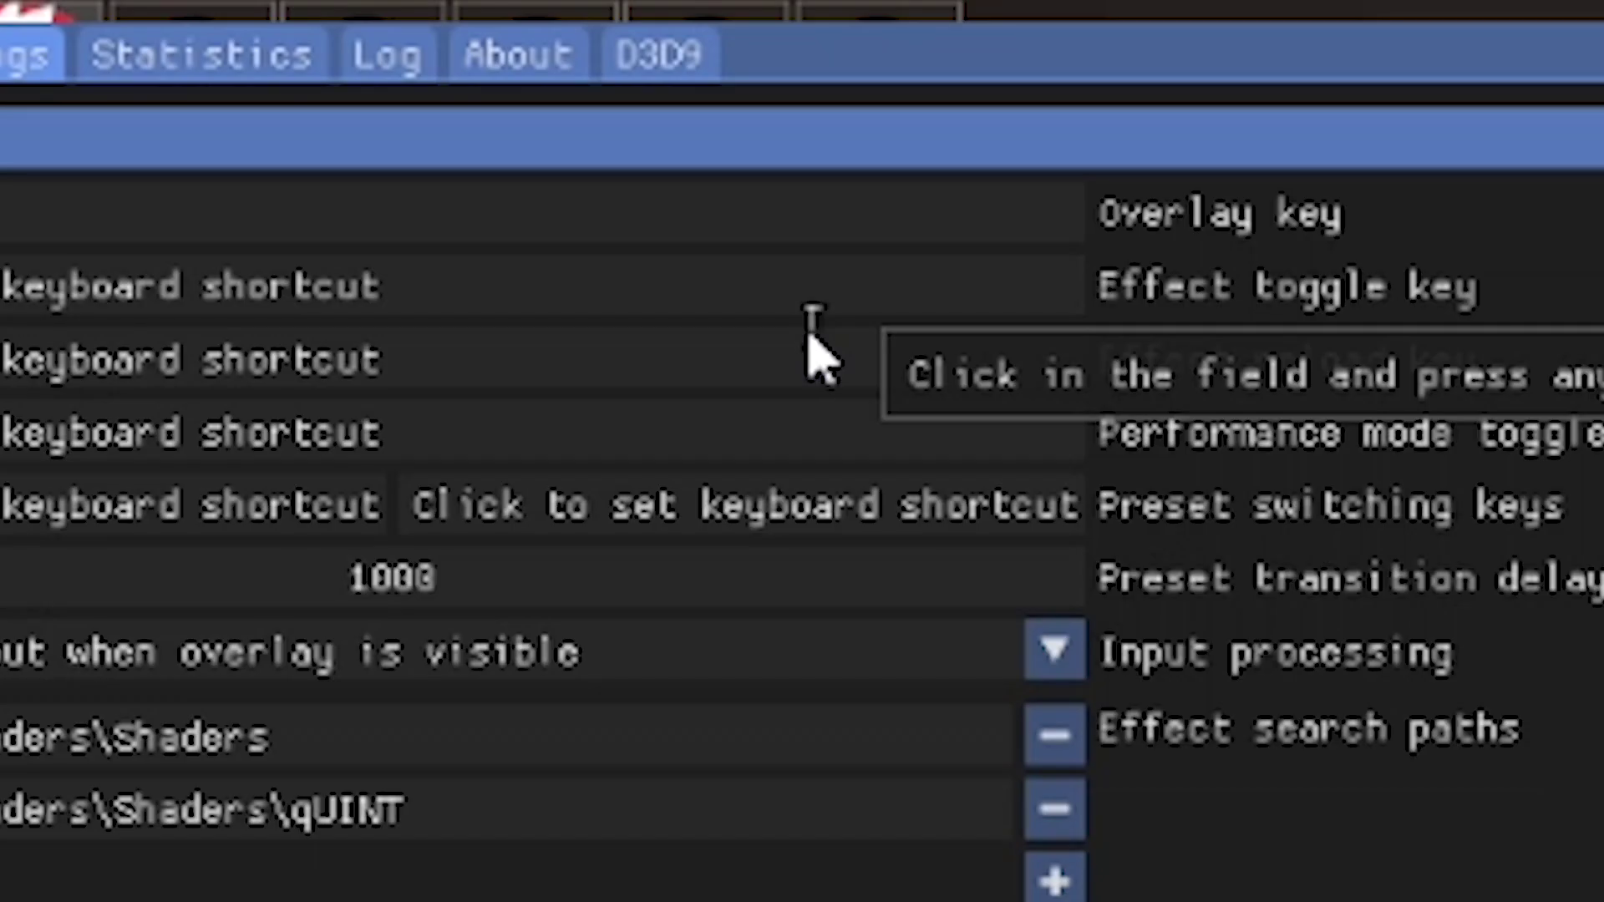
# Check the Direct3D 9 depth buffer options on the D3D9 tab
pyautogui.click(658, 55)
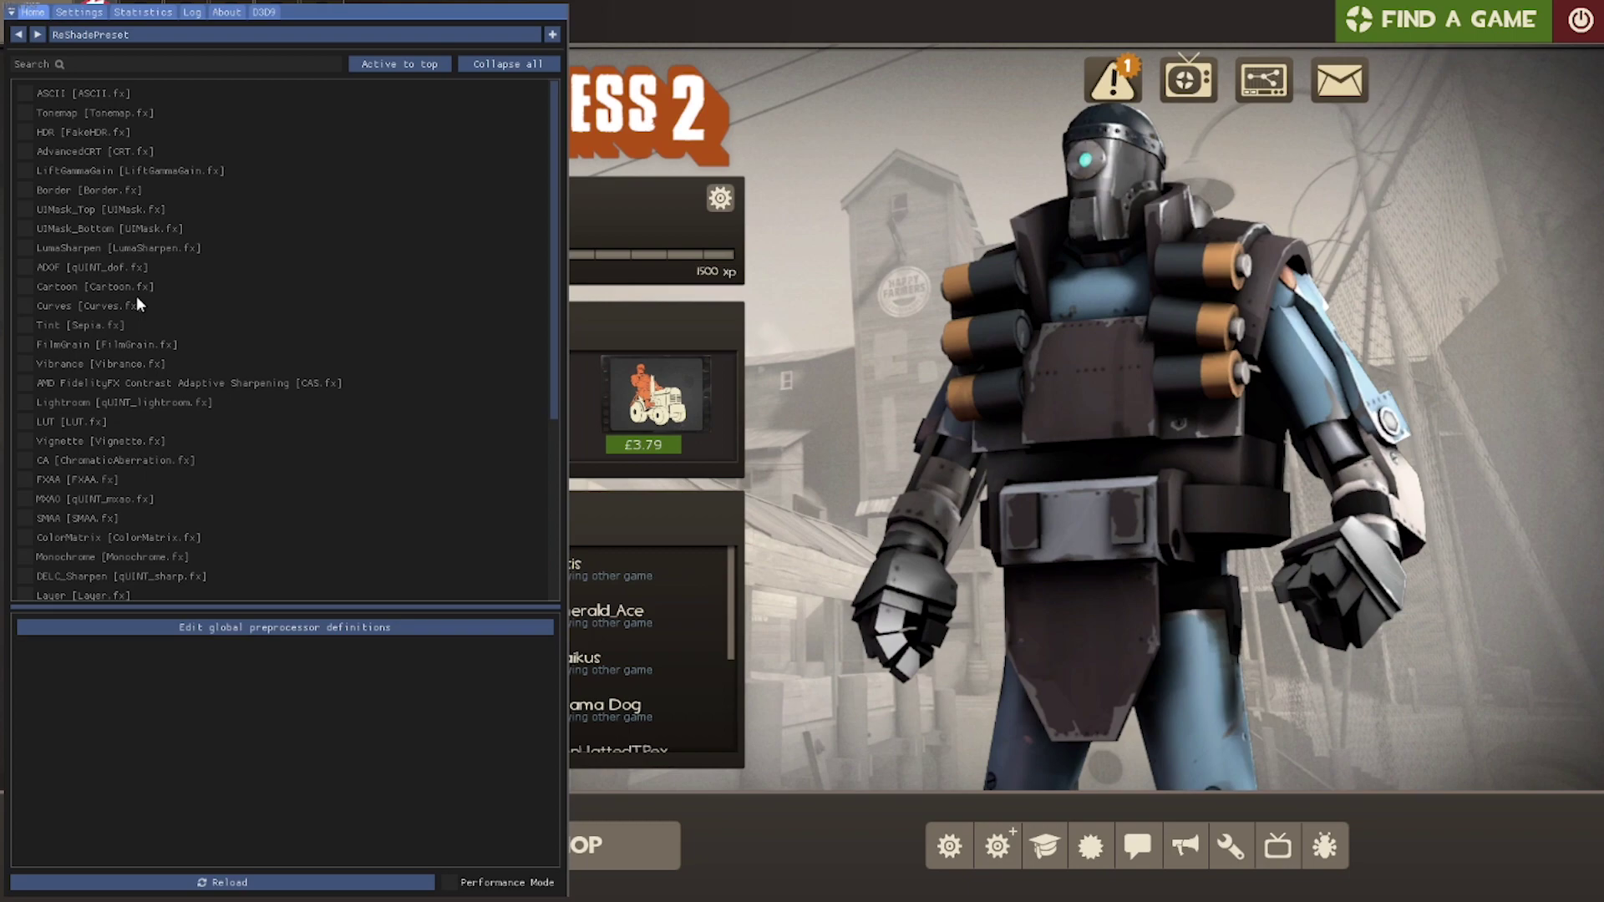
# Load the rtx_tf2.ini preset from the bin folder and toggle effects on with Scroll Lock
pyautogui.click(378, 34)
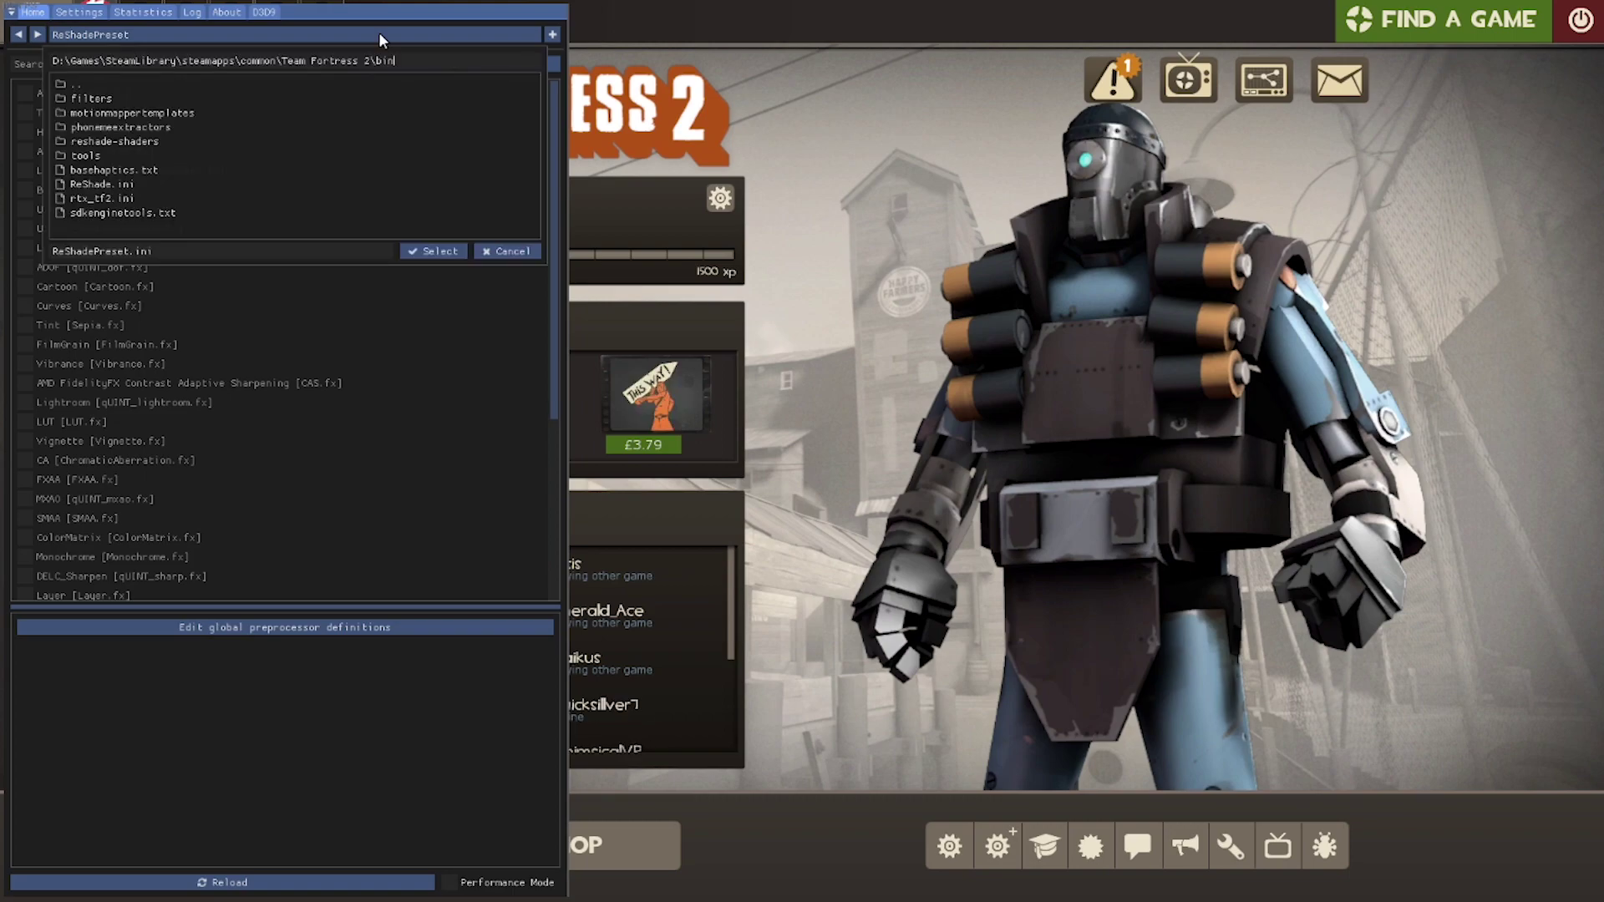
pyautogui.click(140, 198)
pyautogui.click(431, 249)
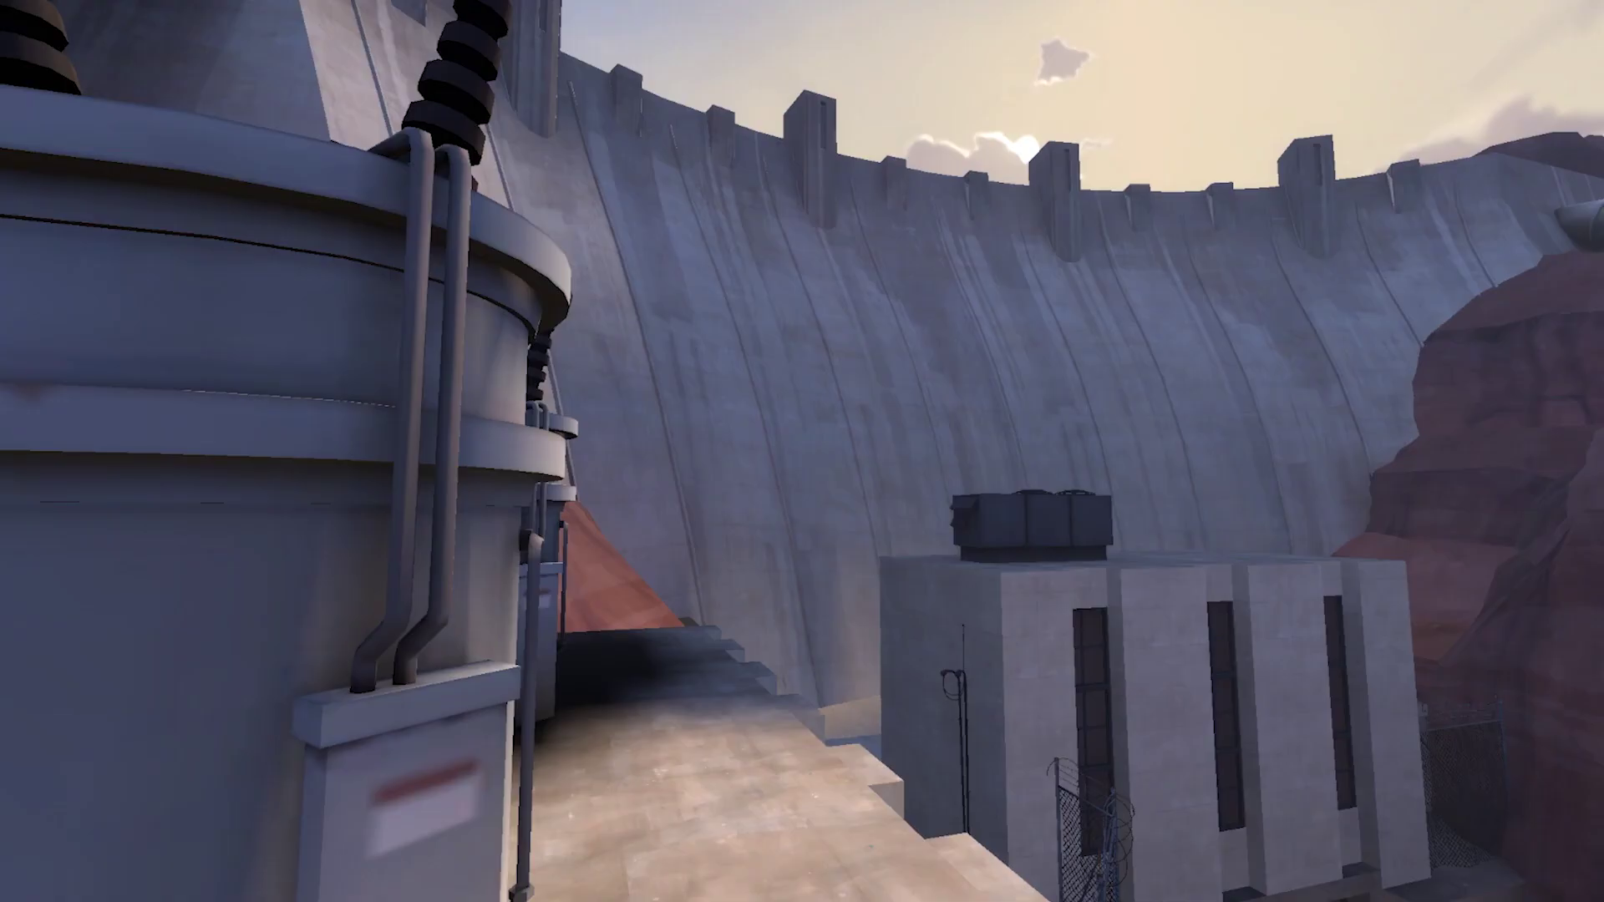
pyautogui.press('Scroll_Lock')
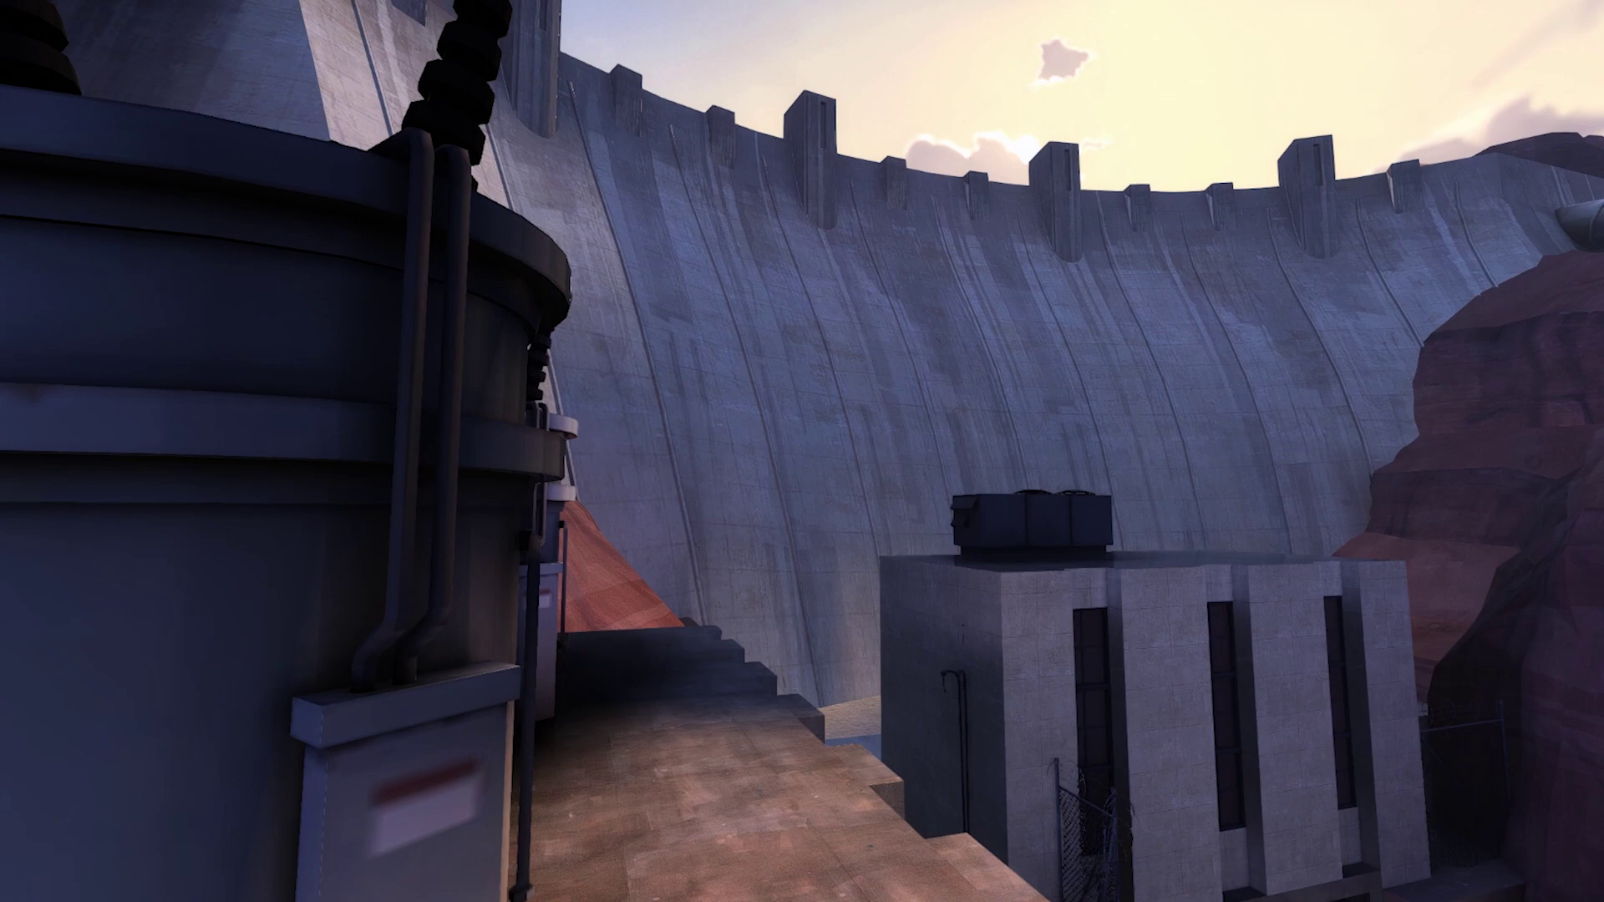